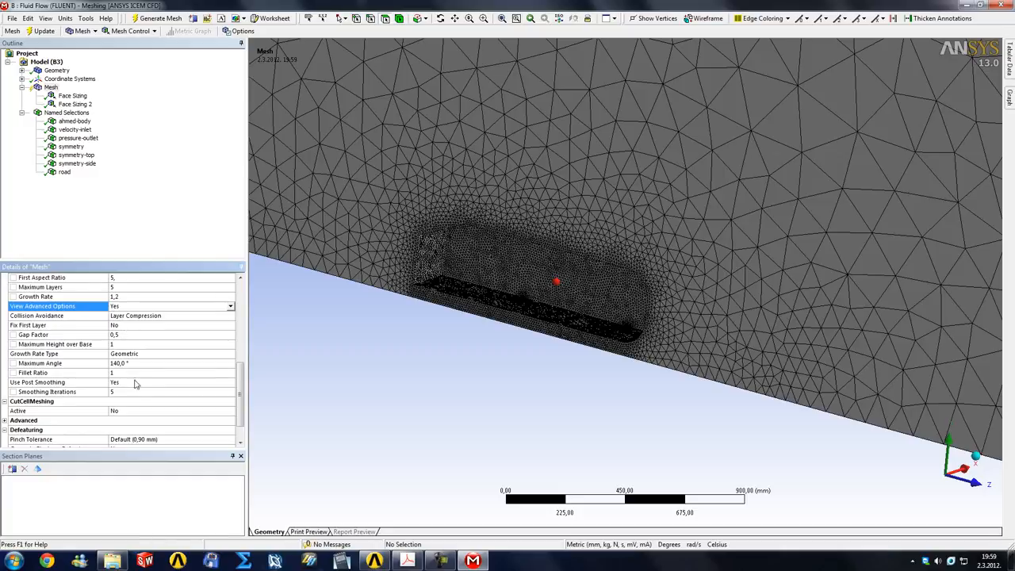
Set the inflation smoothing iterations to 10 and leave Fix First Layer at No
click(120, 392)
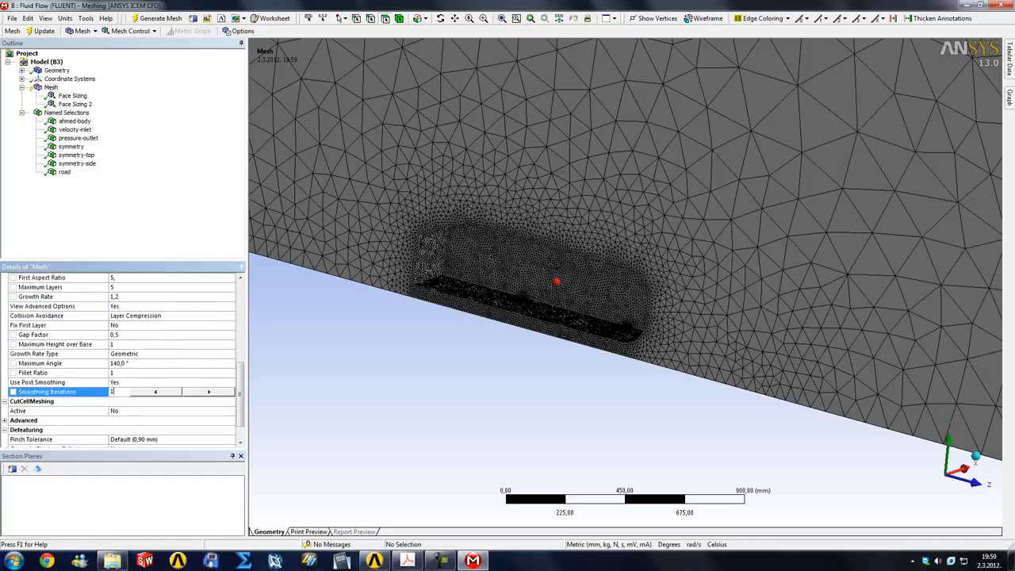
key(Return)
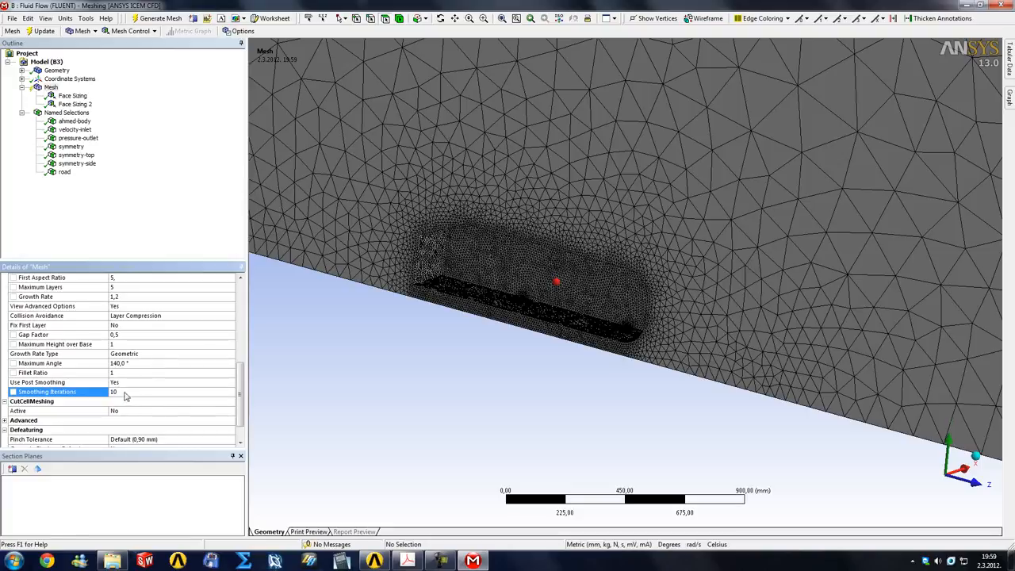
scroll(242, 394, up, 2)
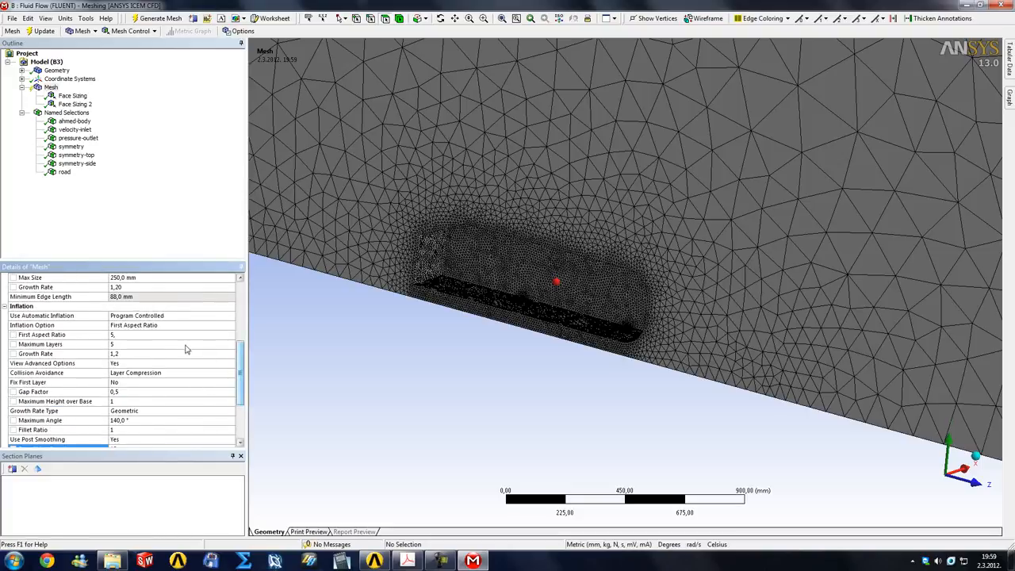
click(192, 383)
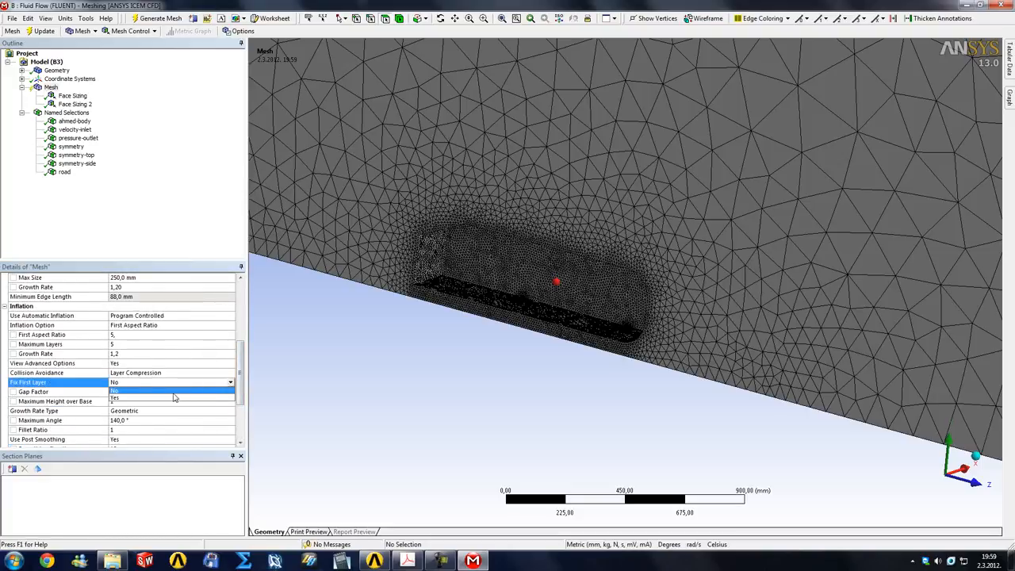
click(171, 393)
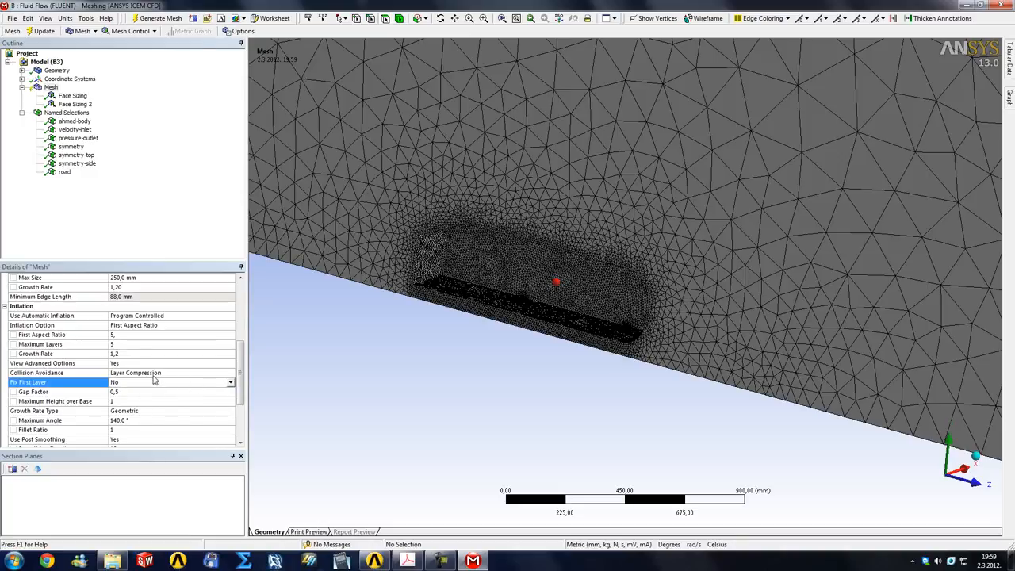
Hide the advanced inflation options by setting View Advanced Options to No
click(165, 365)
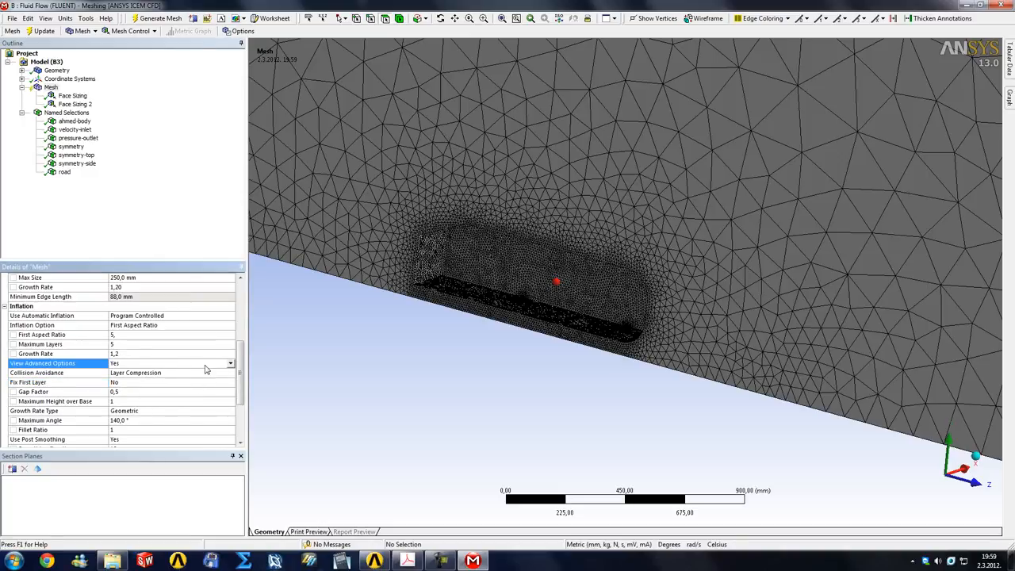
click(230, 363)
click(185, 373)
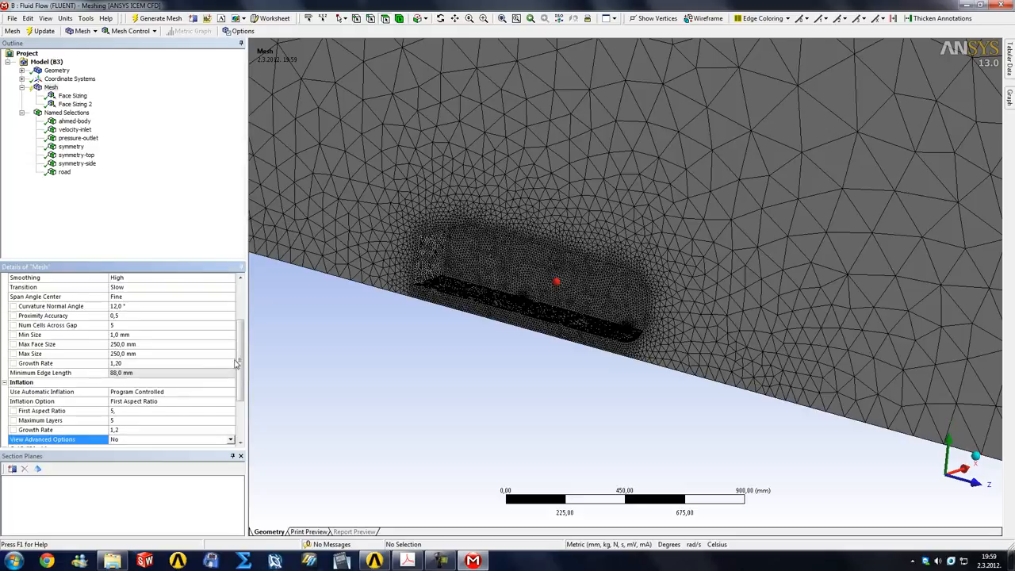
drag(242, 361, 242, 381)
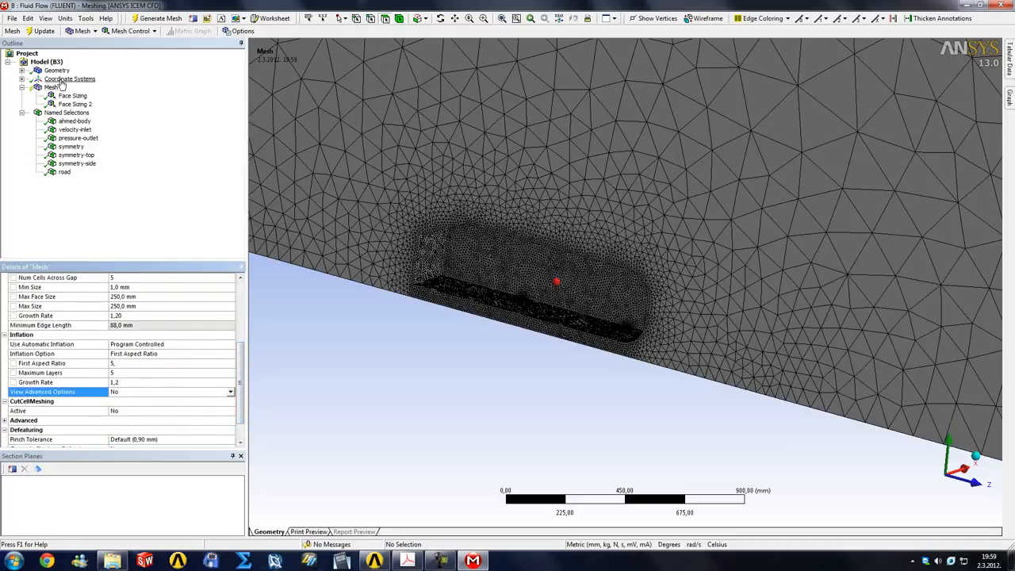
Update the mesh with the current inflation settings, looking at the Ahmed body's nose from the side
click(977, 480)
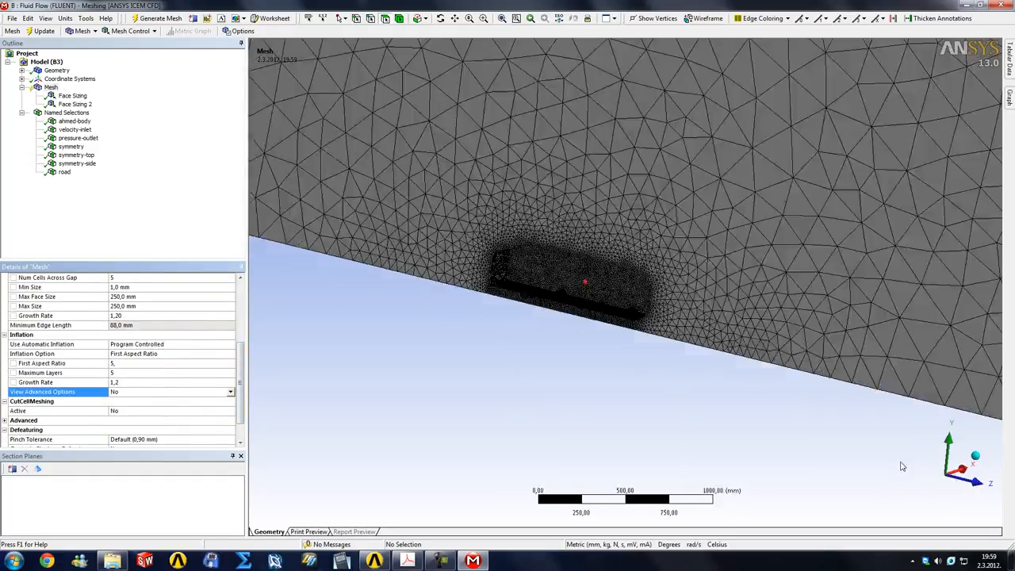
scroll(624, 287, up, 5)
scroll(761, 349, up, 3)
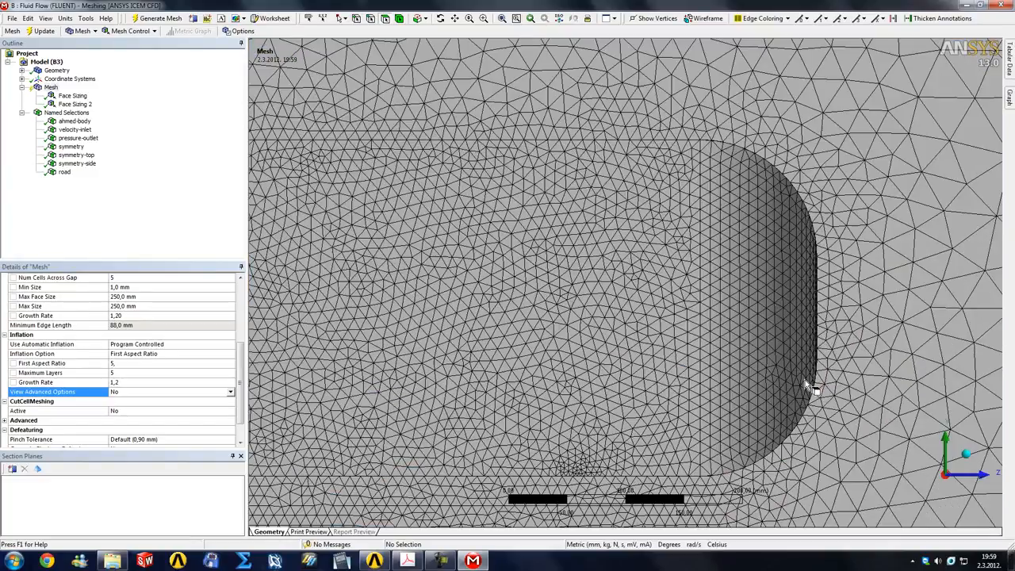
click(44, 31)
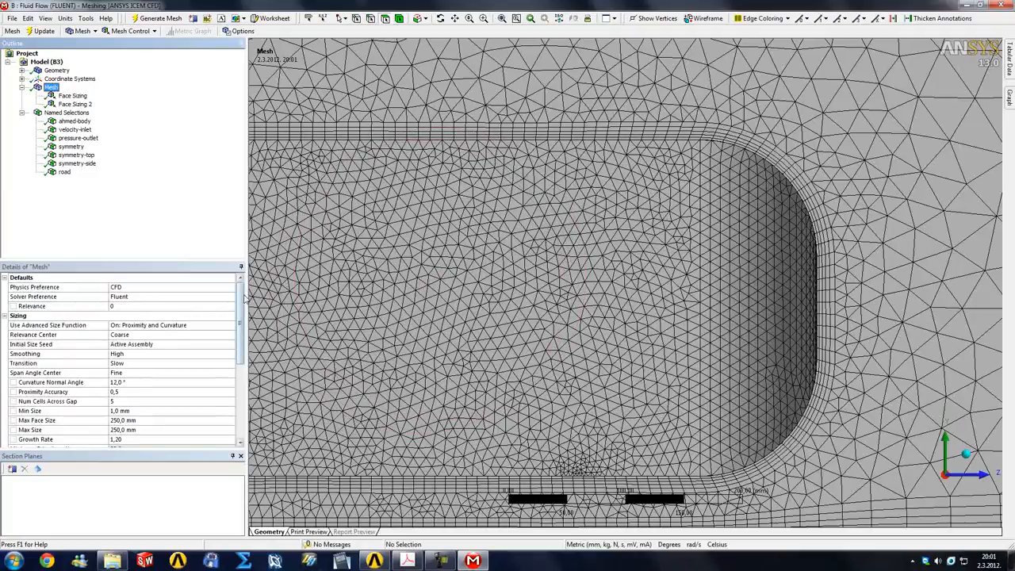
Examine the inflation layers along the Ahmed body's roof, nose and underbody against the inflation settings
drag(241, 298, 241, 345)
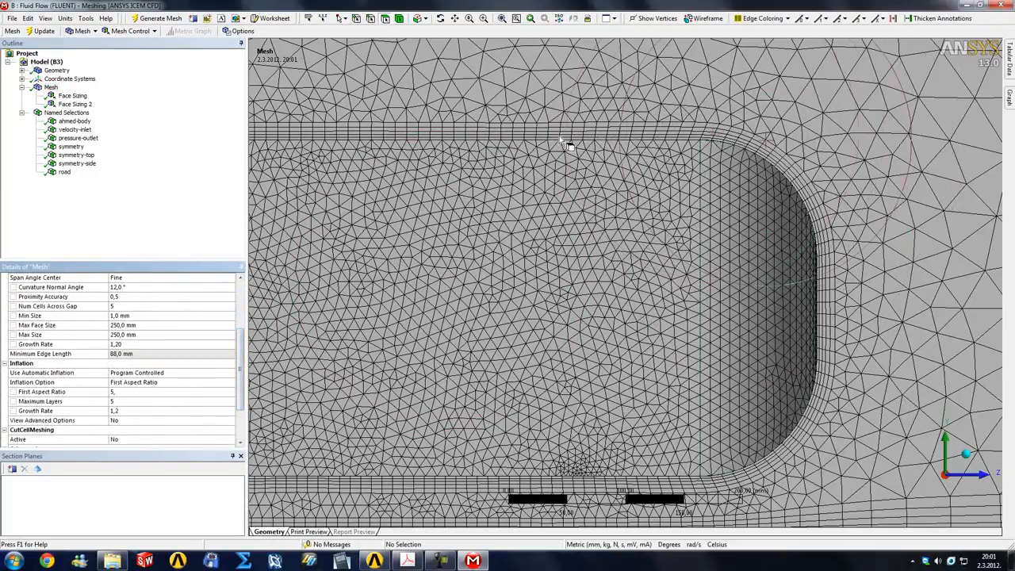
right_drag(540, 121, 628, 153)
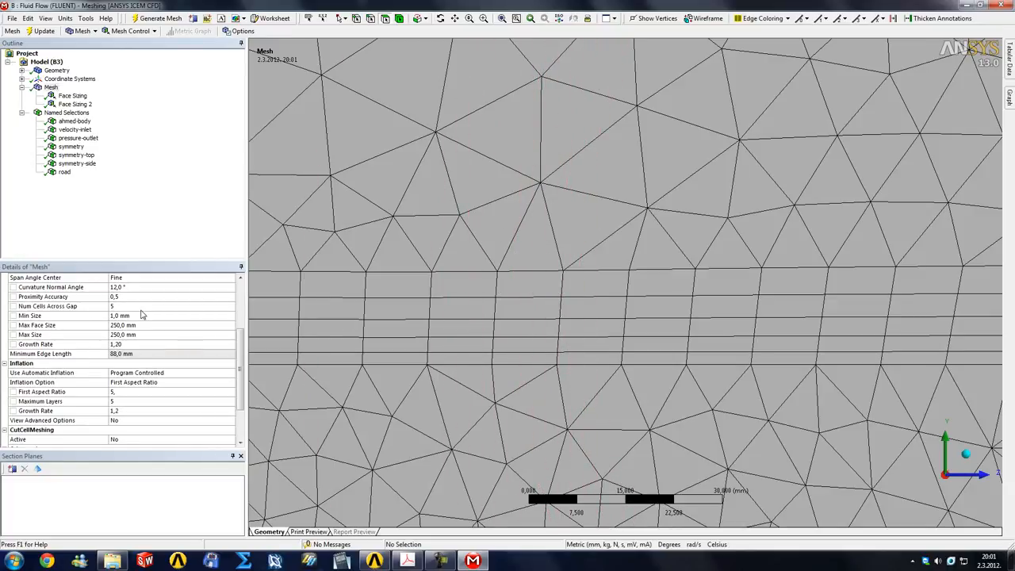
scroll(241, 355, down, 1)
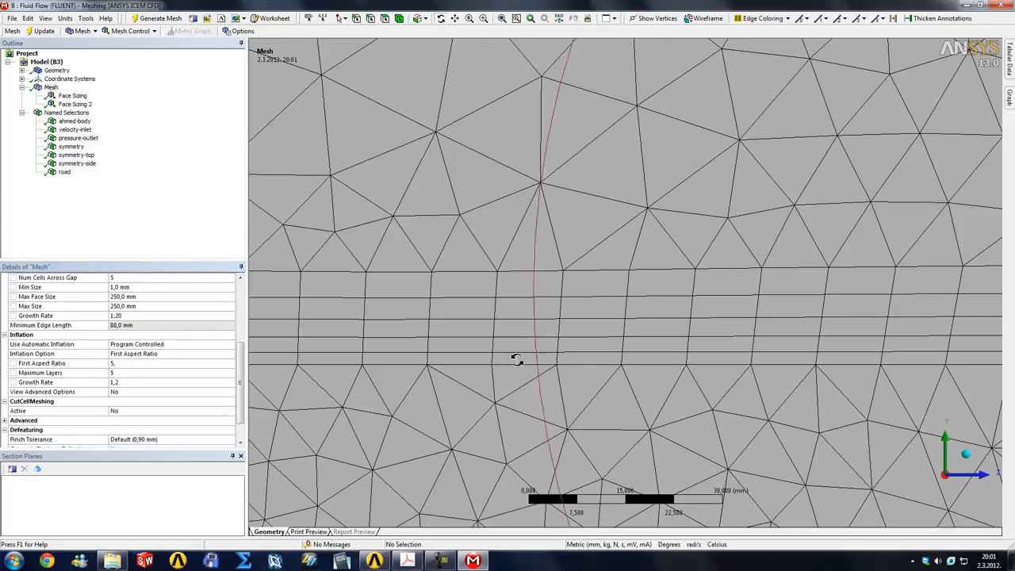
scroll(525, 435, down, 4)
scroll(529, 441, down, 7)
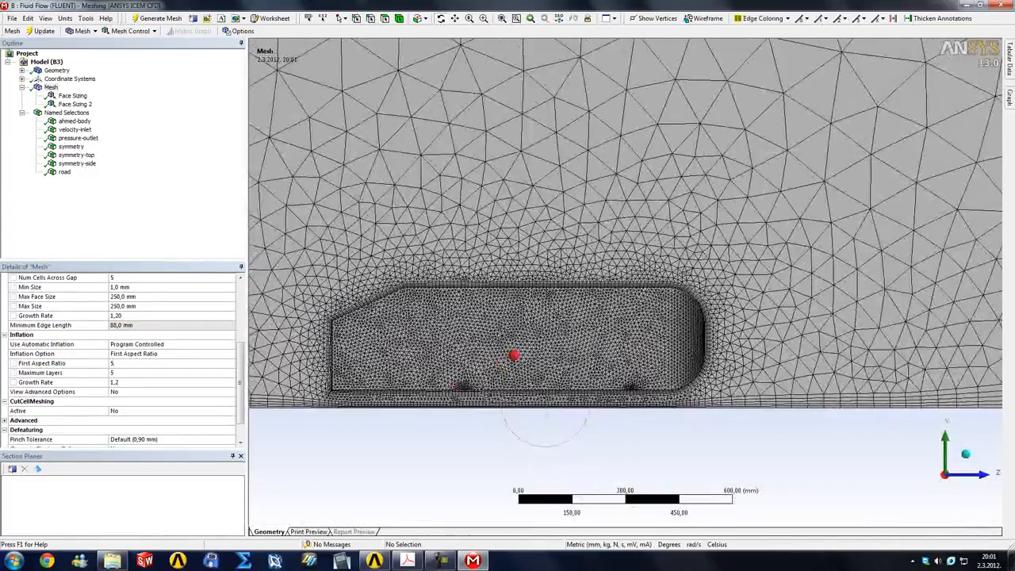
middle_drag(470, 396, 668, 415)
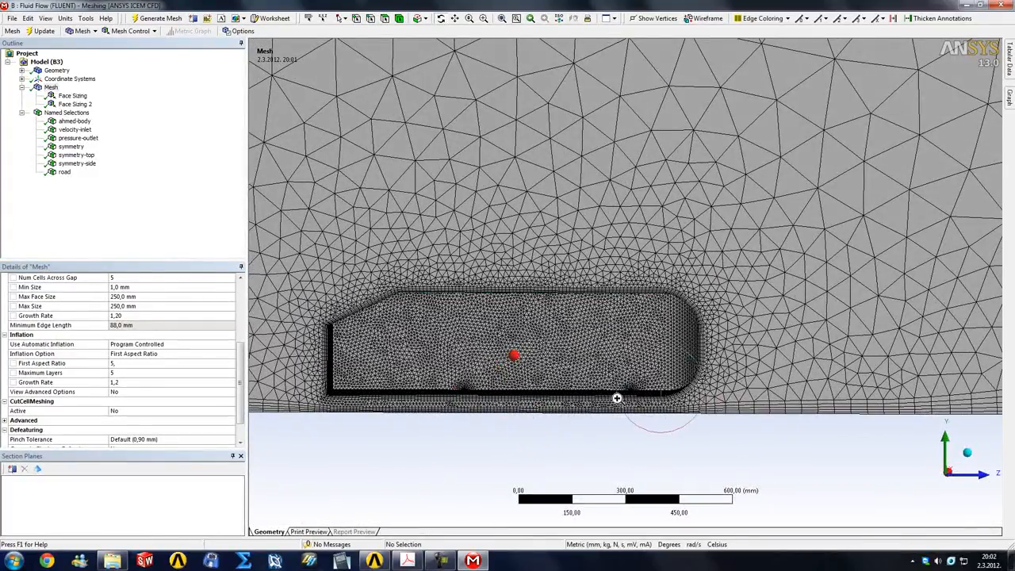
scroll(702, 426, up, 8)
middle_drag(727, 352, 901, 485)
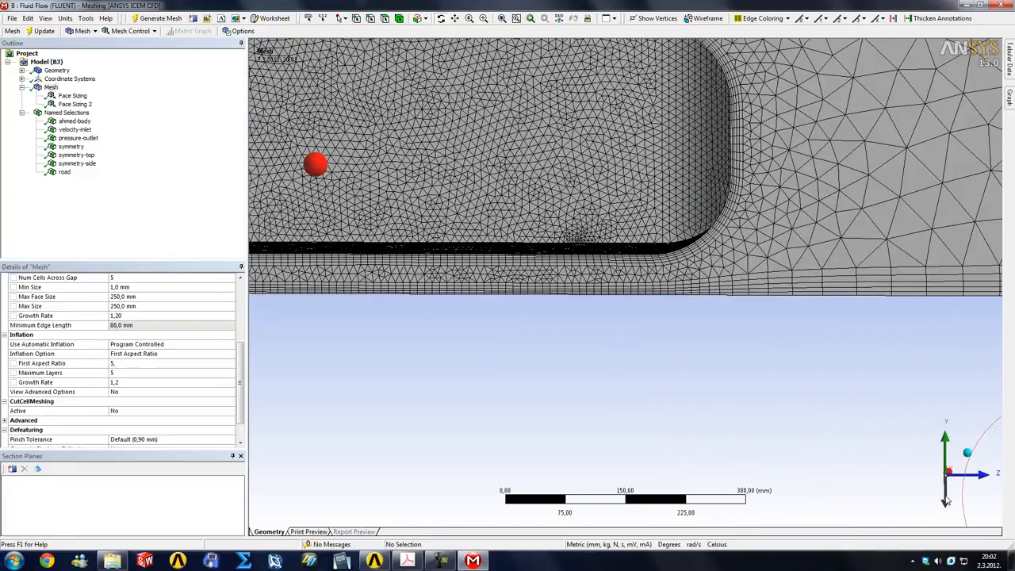
Create a section plane across the domain through the body's front support leg, drawn in the view from below
click(946, 499)
scroll(582, 245, up, 5)
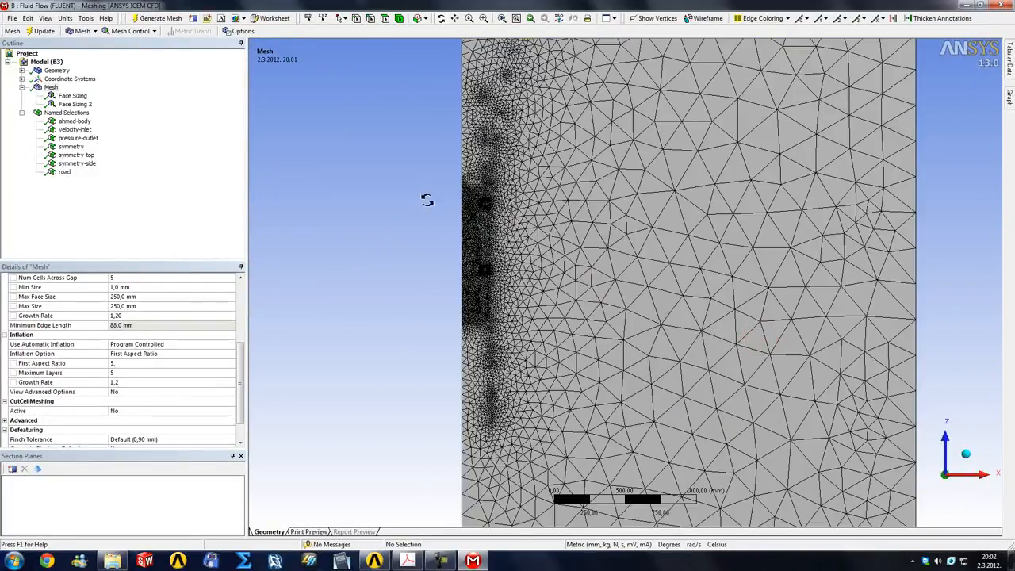
right_drag(430, 178, 650, 291)
scroll(651, 291, down, 2)
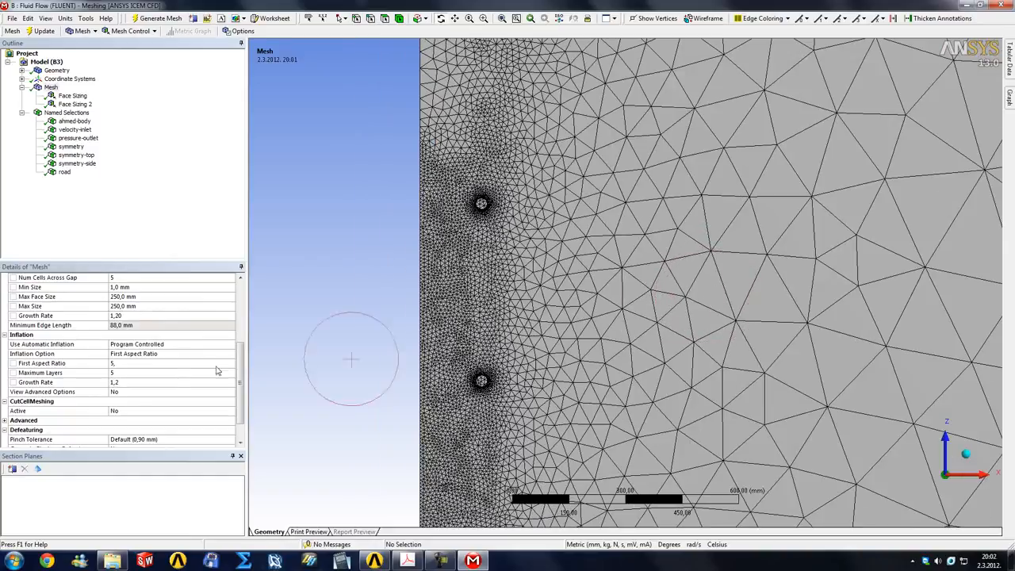
click(12, 470)
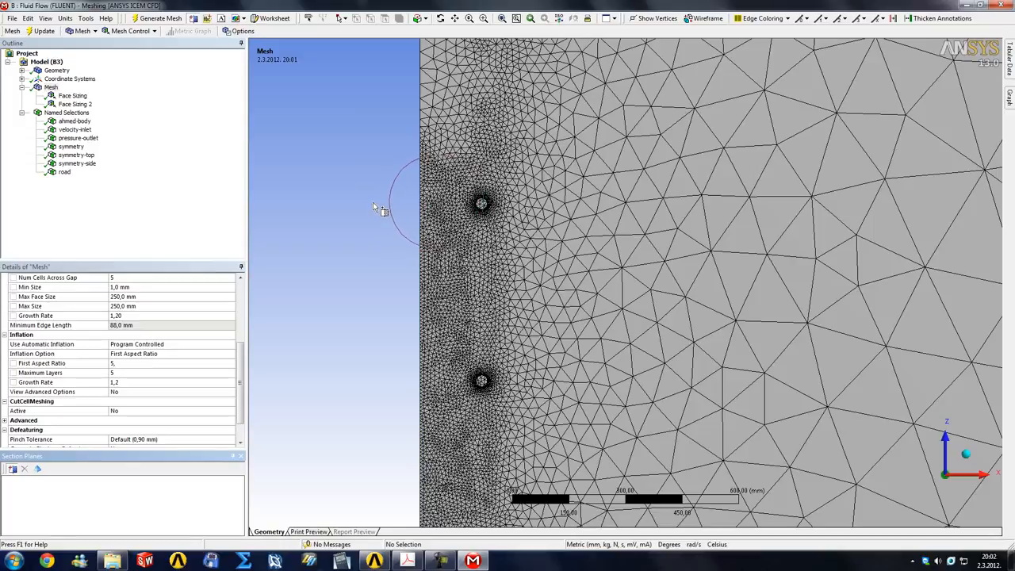
drag(373, 202, 920, 203)
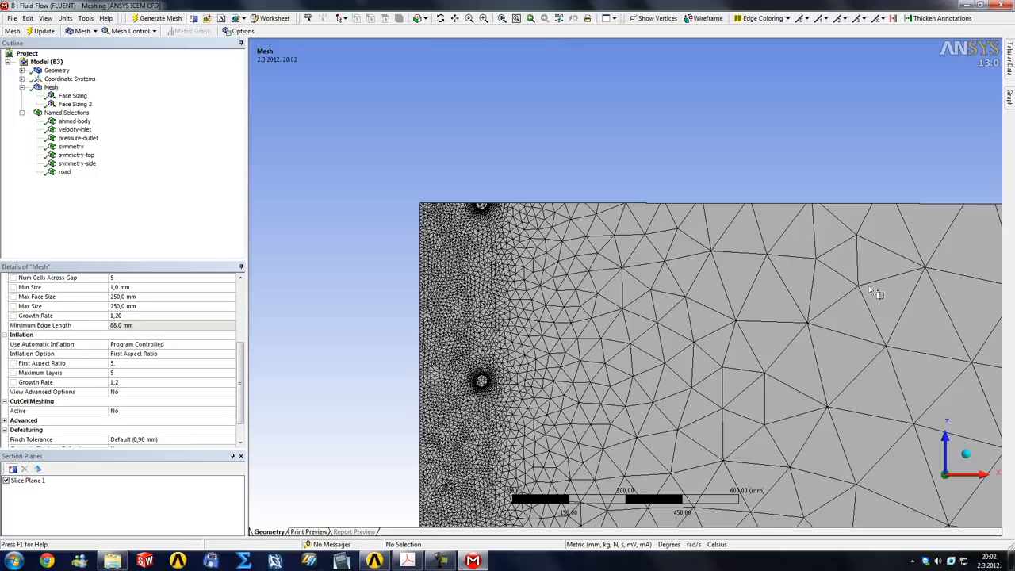
Show whole elements on the section cut and examine the layers around the body and its support leg
click(947, 445)
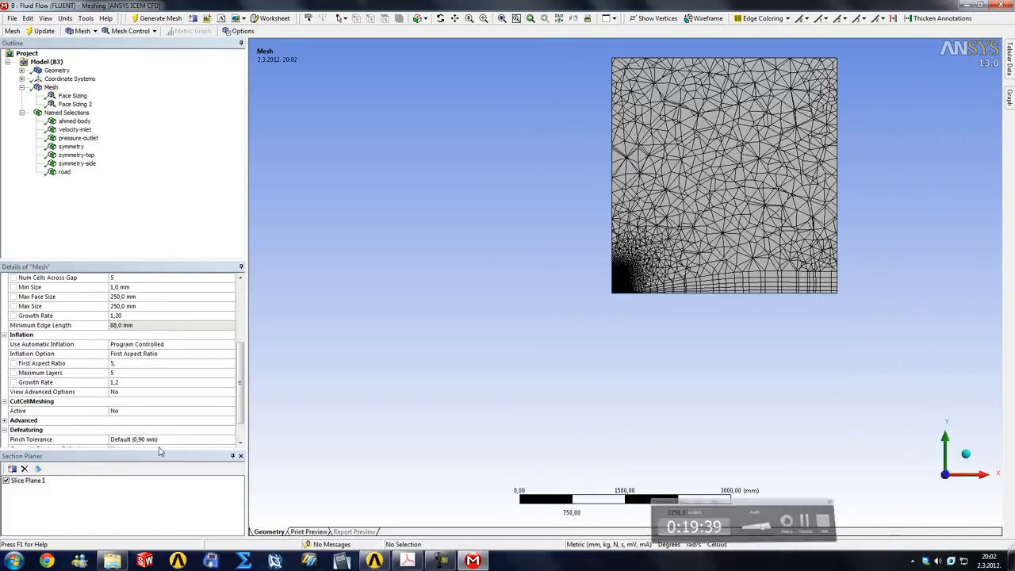
drag(559, 235, 698, 310)
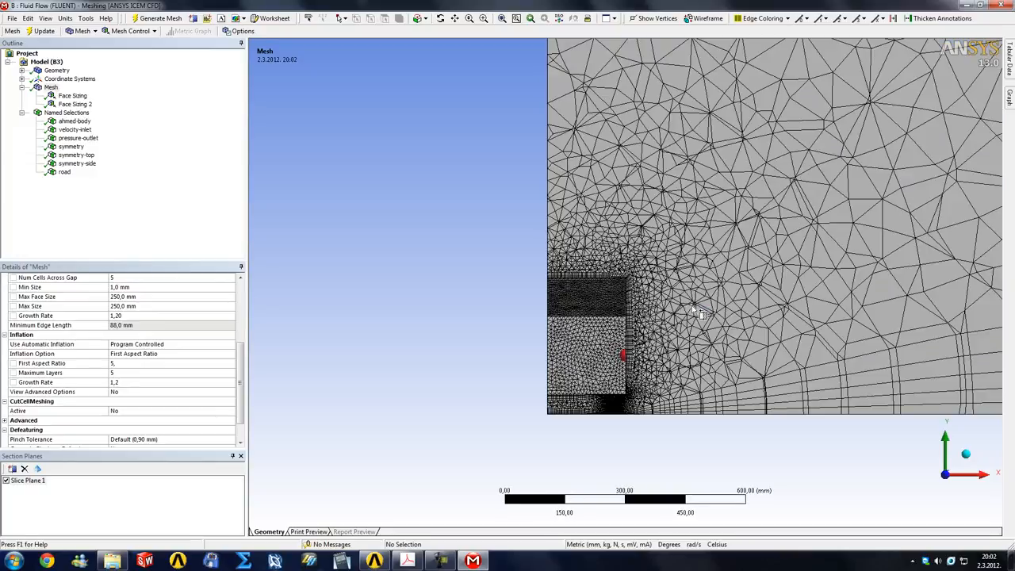
click(38, 469)
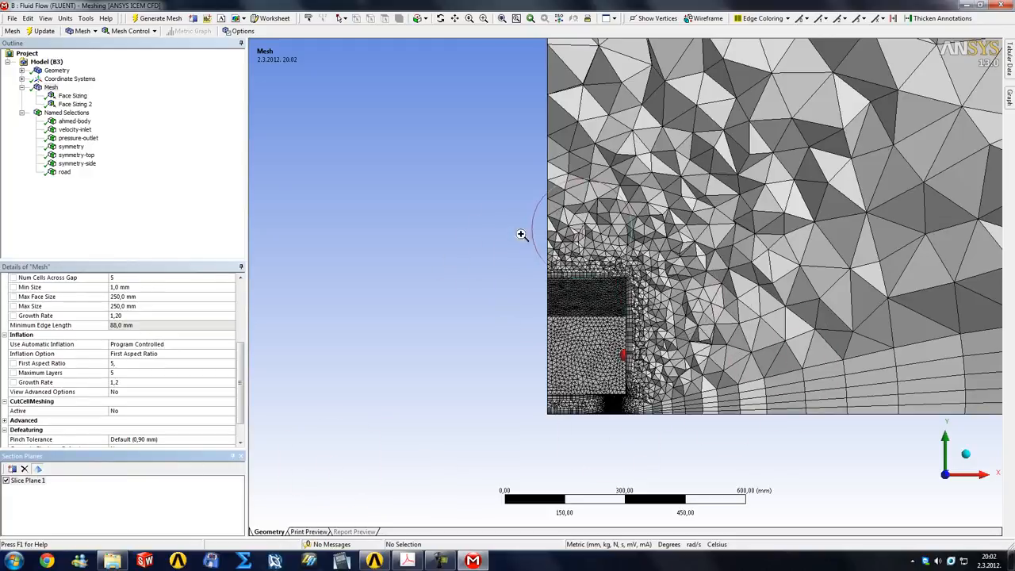
drag(517, 231, 688, 334)
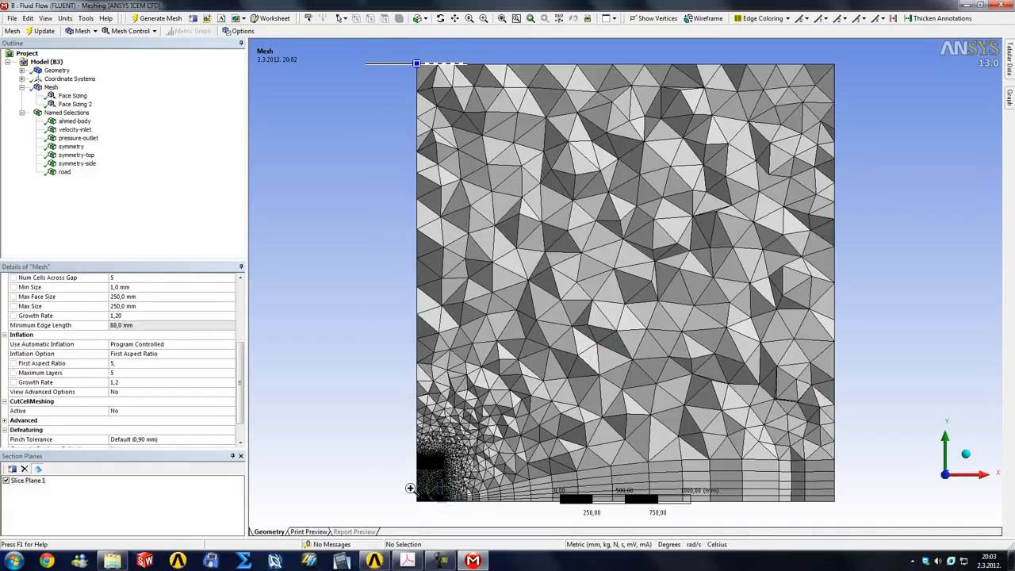
drag(410, 489, 461, 503)
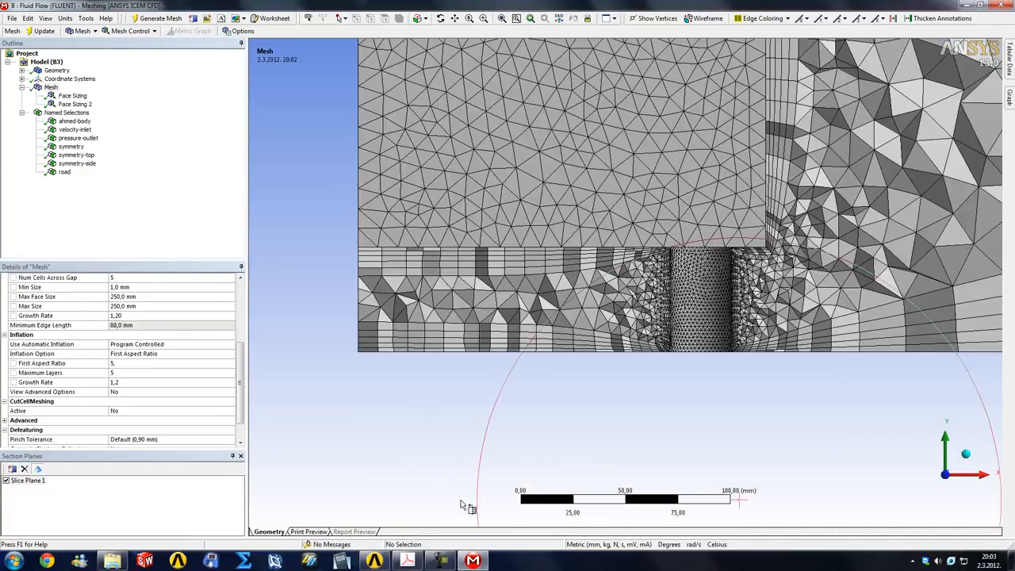
drag(629, 354, 798, 376)
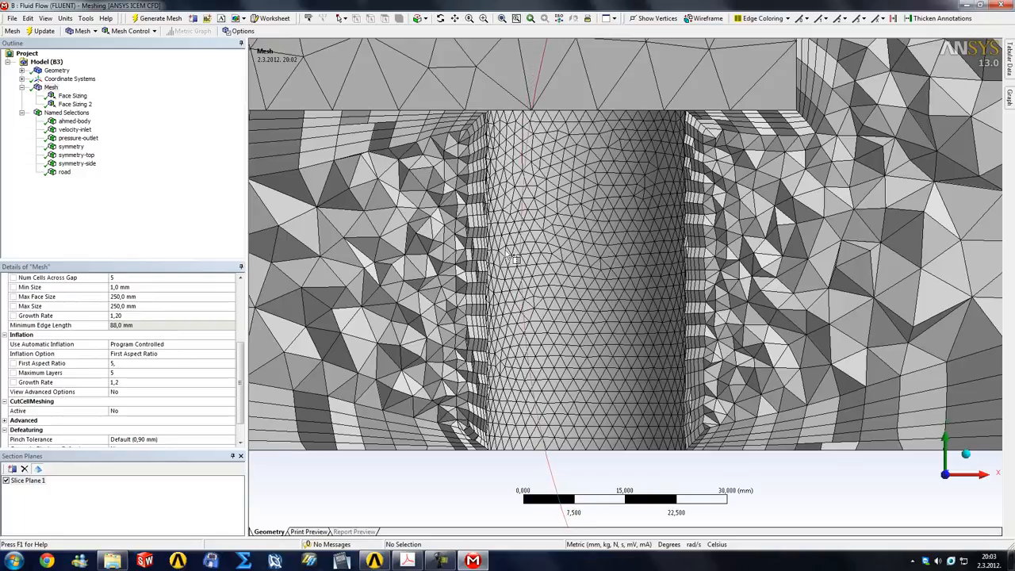
scroll(513, 259, down, 1)
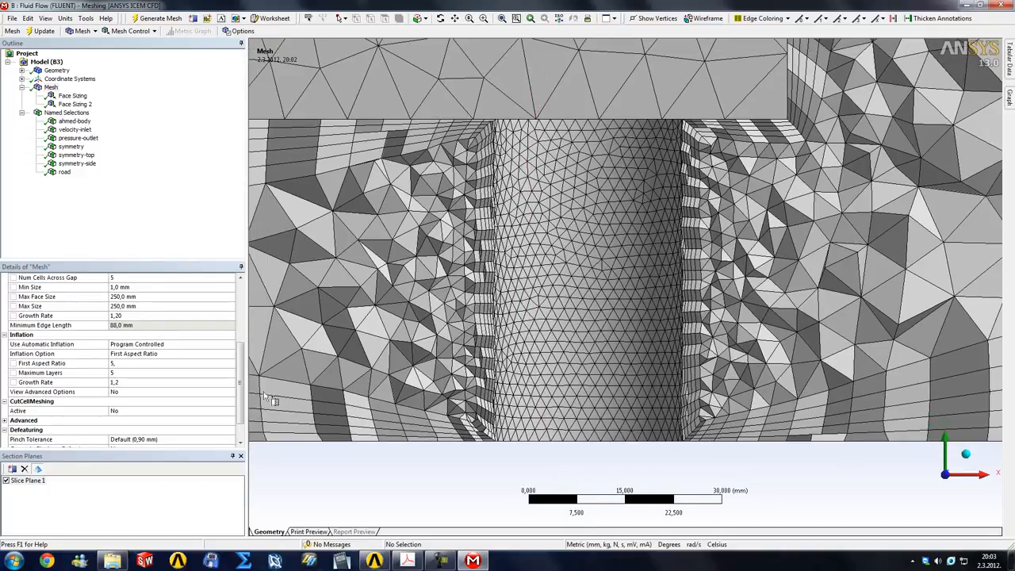
Turn off Slice Plane 1 and inspect the road and body inflation layers from the side
click(7, 481)
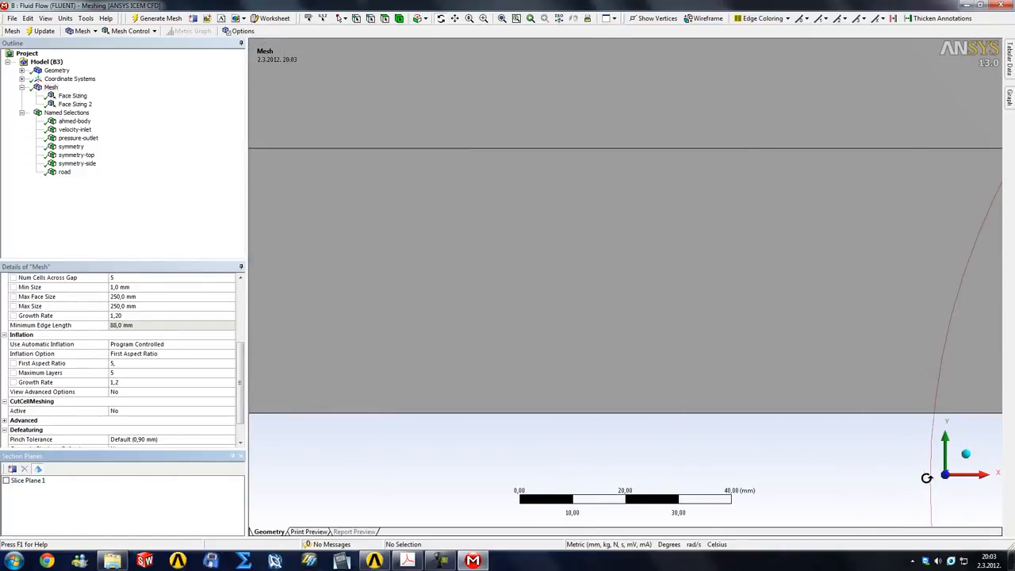
click(920, 476)
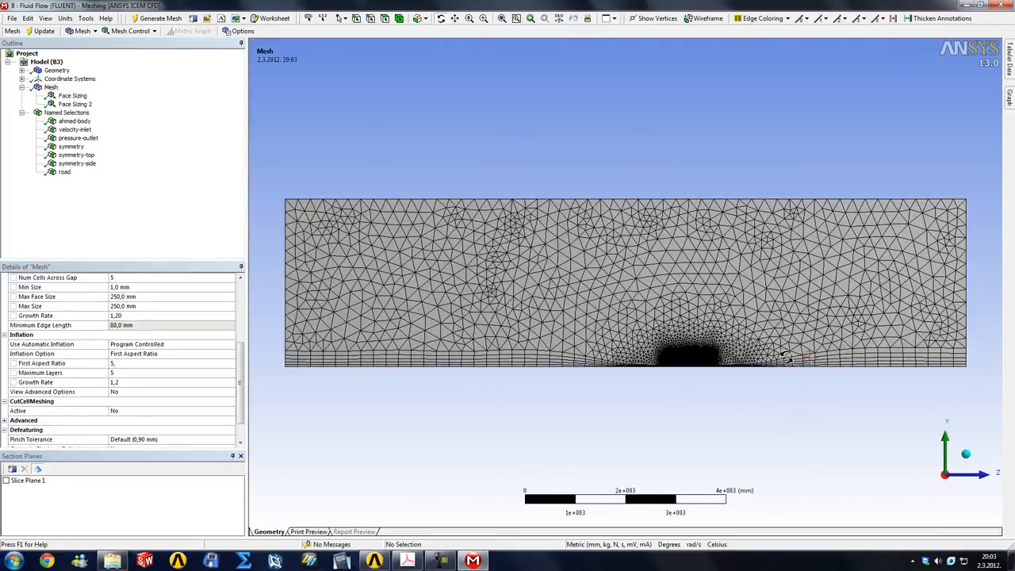
right_drag(725, 333, 885, 401)
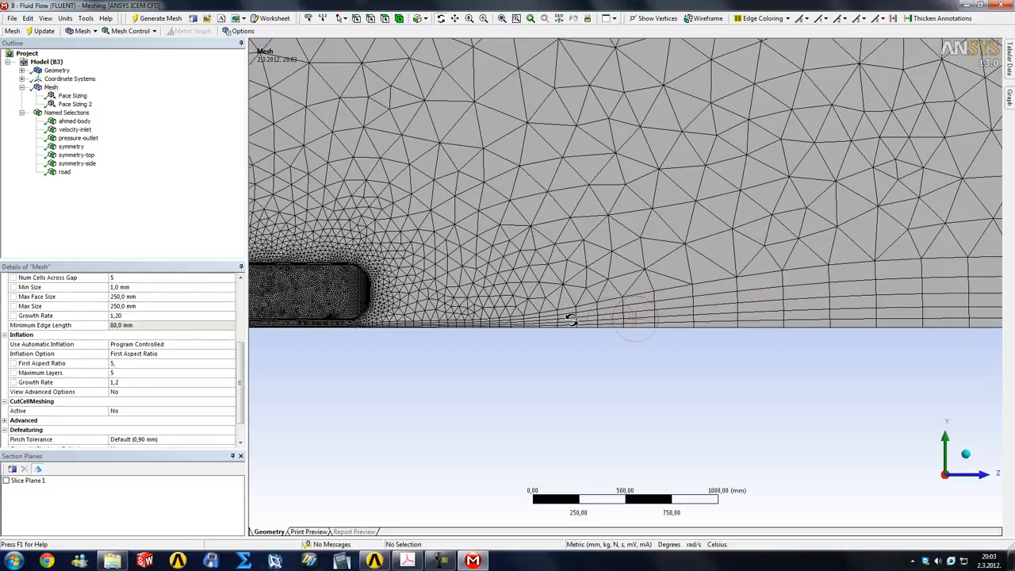
scroll(524, 357, down, 2)
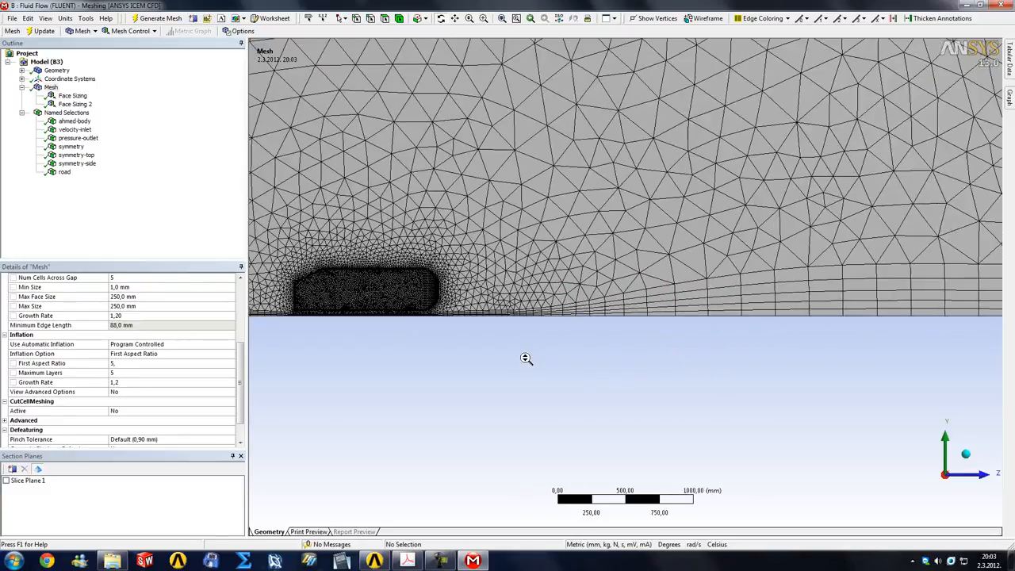
scroll(521, 359, down, 1)
right_drag(595, 320, 606, 324)
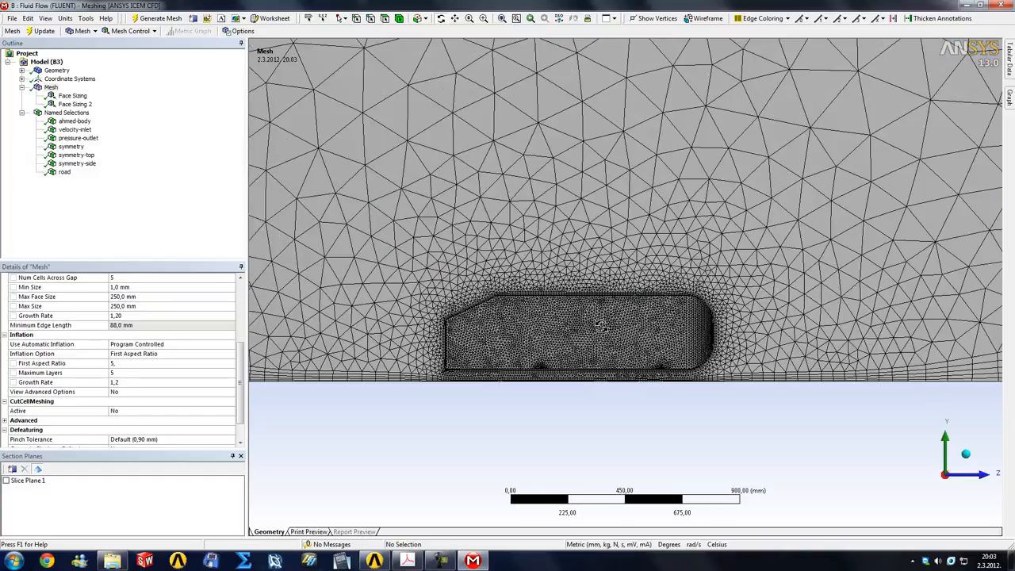
Consult the prism layer growth recommendation in the External-Aerodynamics PDF in Adobe Acrobat, and return to ANSYS Meshing
click(407, 555)
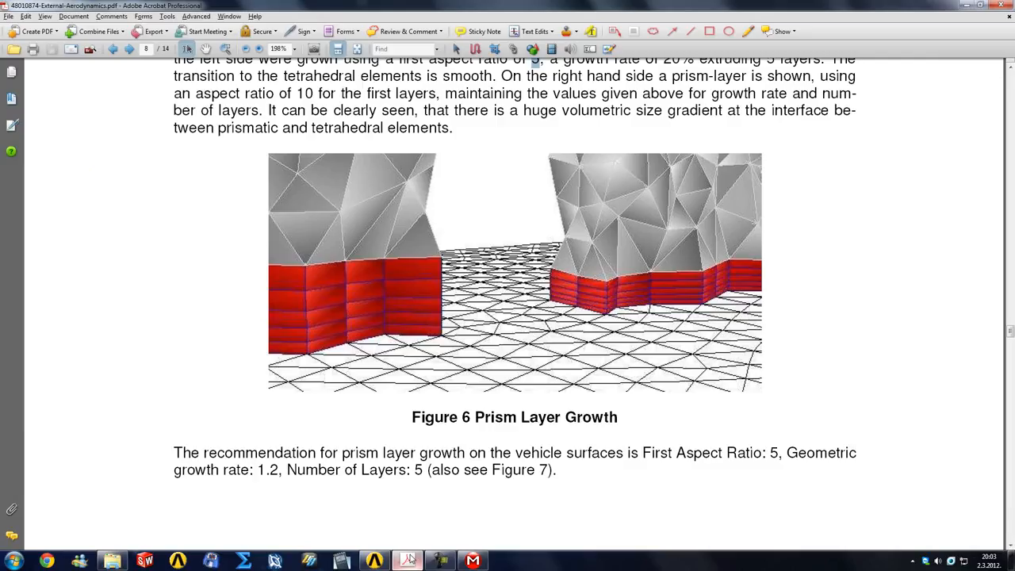
click(408, 556)
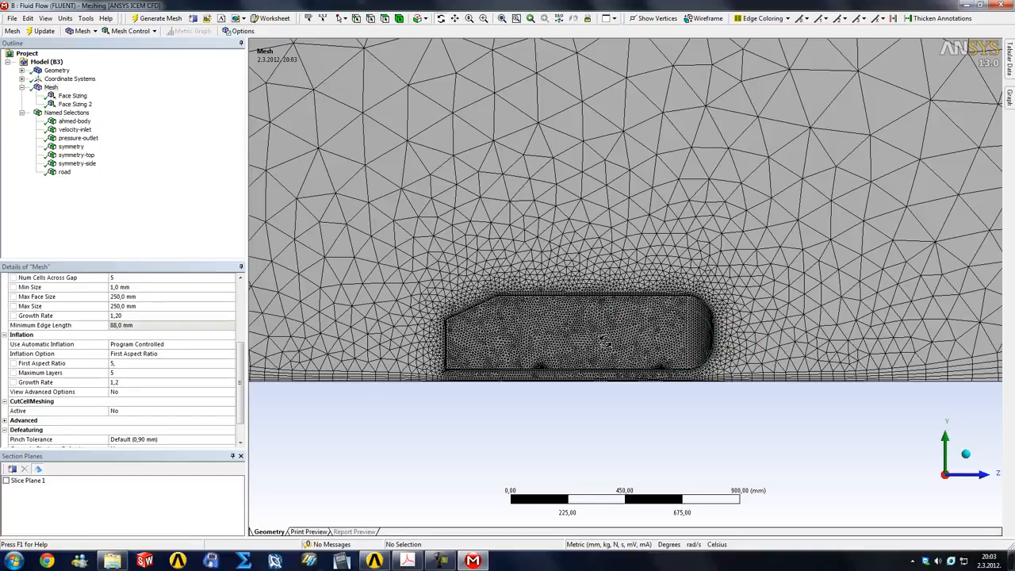
Insert a sizing control on the mesh and scope it to the fluid domain body
drag(465, 411, 455, 420)
scroll(456, 419, down, 2)
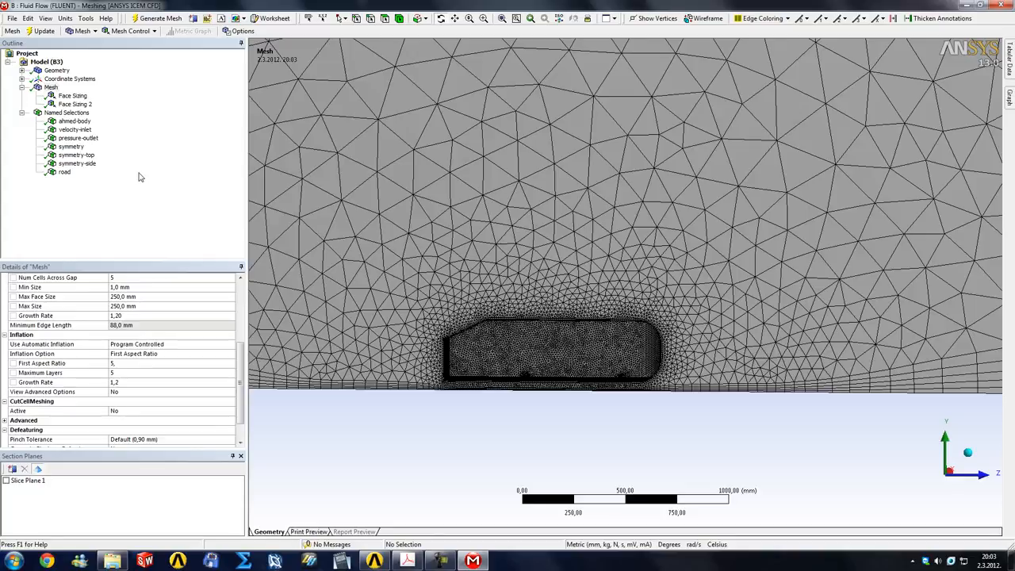
right_click(49, 88)
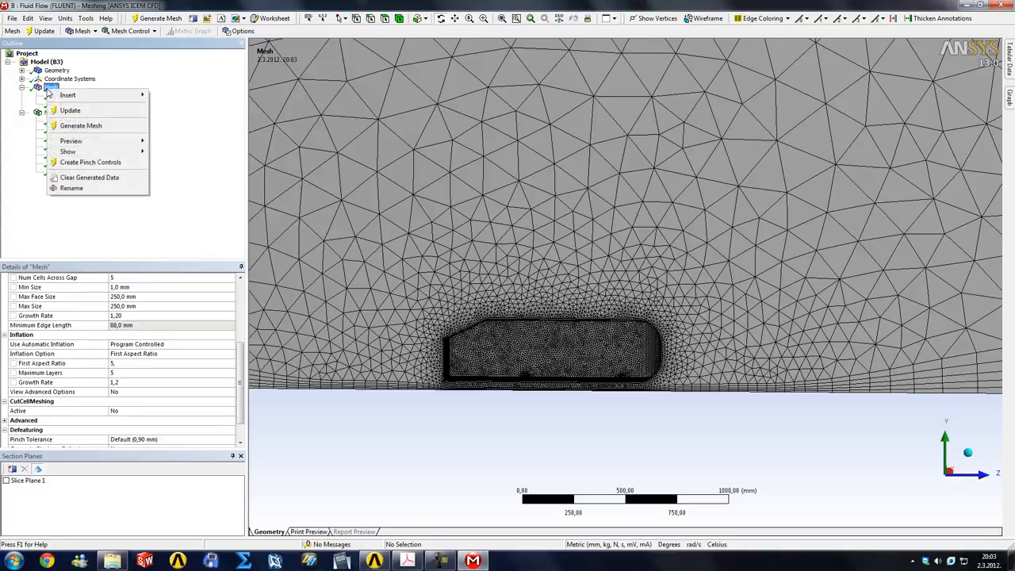
mouse_move(69, 95)
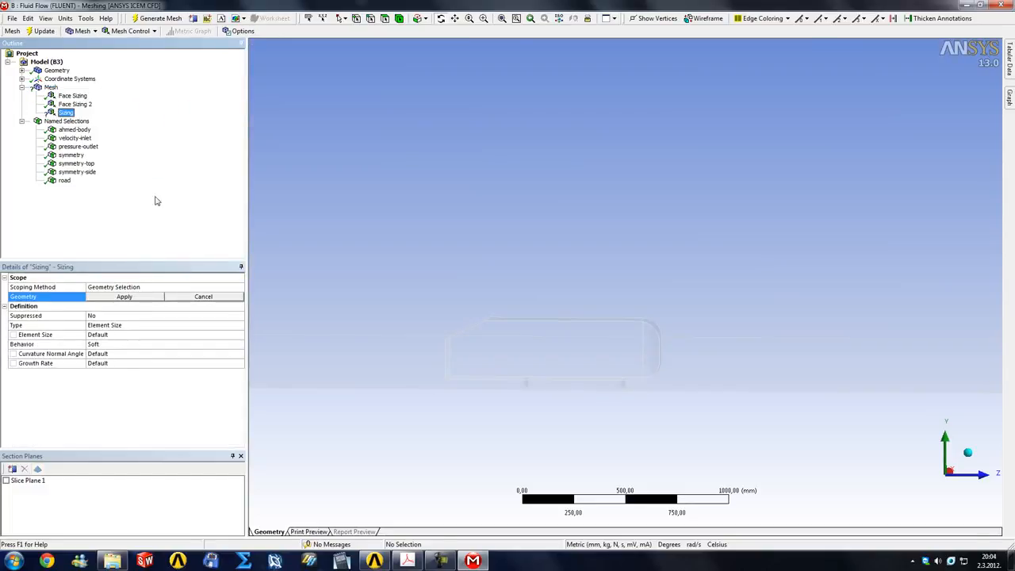
click(212, 288)
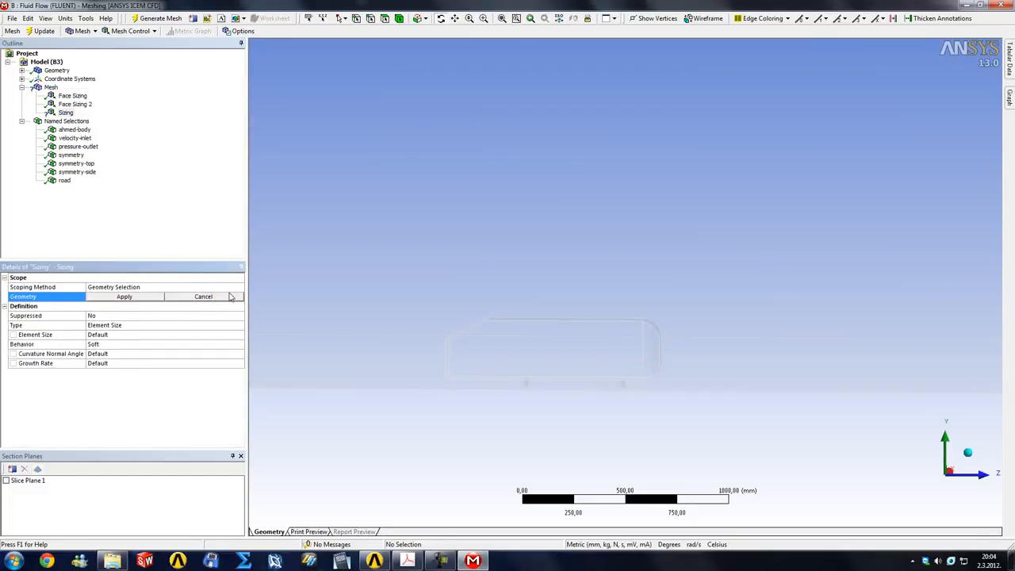
click(399, 19)
click(417, 206)
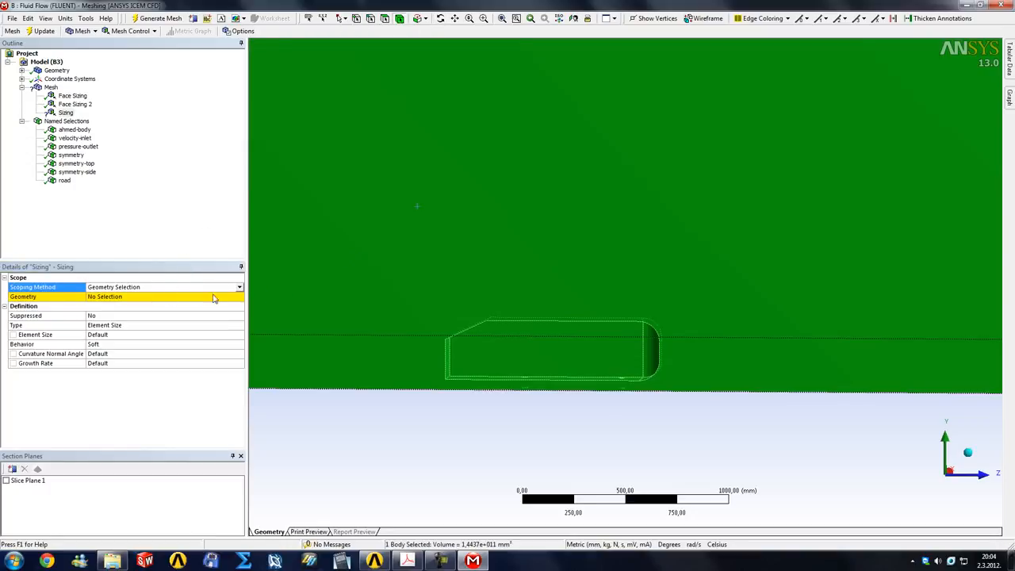
click(213, 298)
click(149, 298)
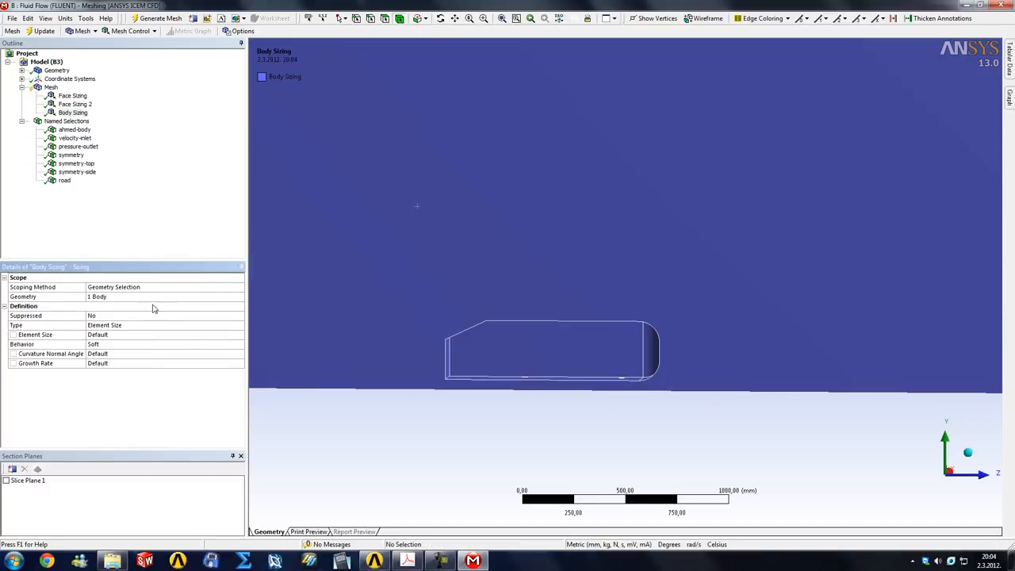
Set the body sizing type to Sphere of Influence, centred on the Global Coordinate System
click(165, 327)
click(238, 325)
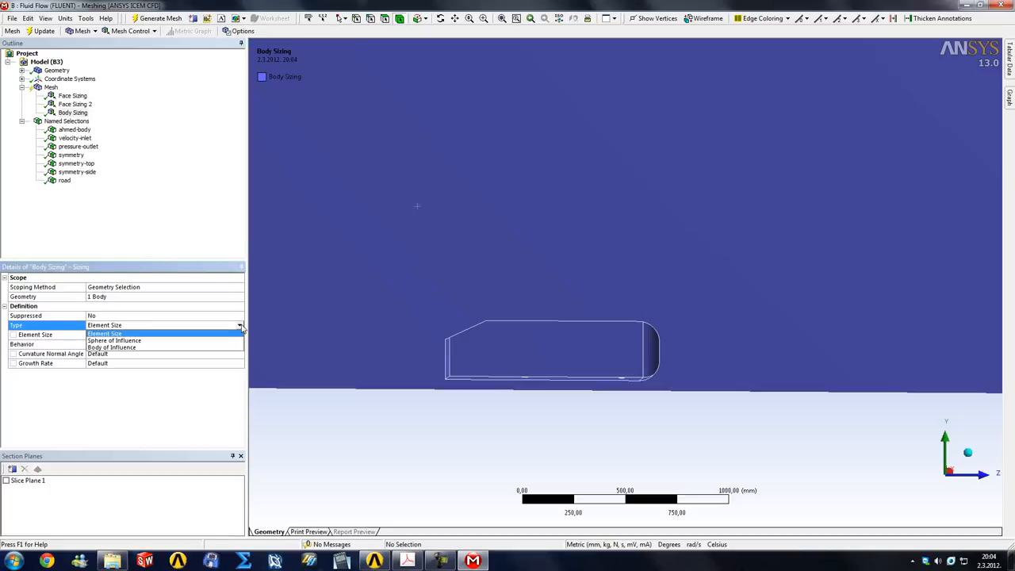
click(127, 340)
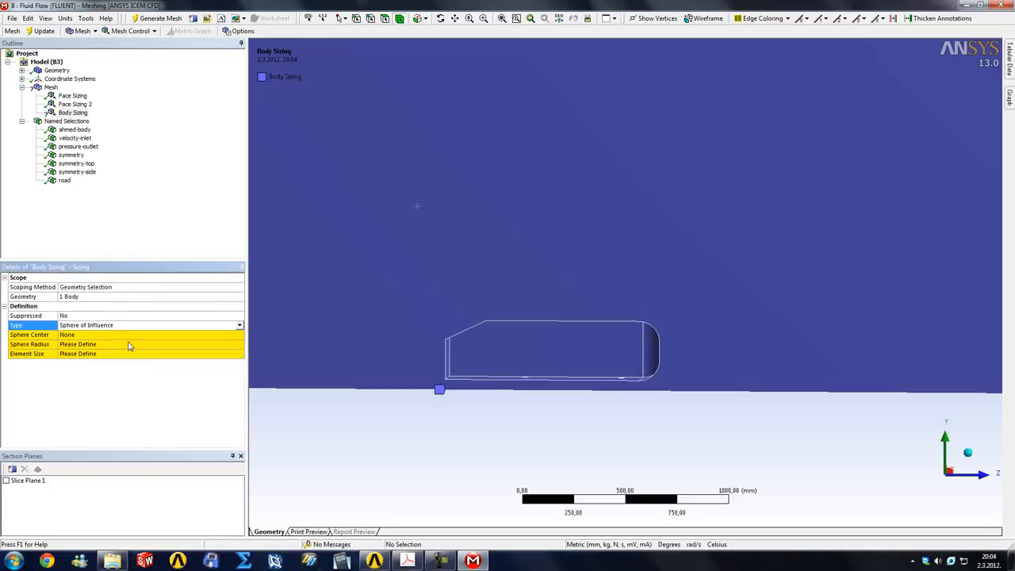
click(76, 337)
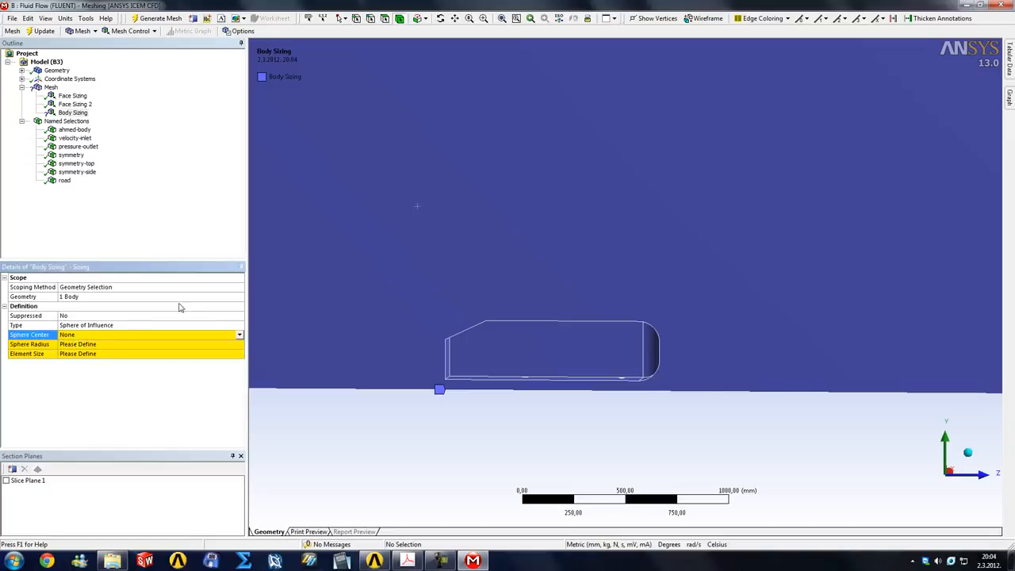
click(357, 22)
middle_drag(448, 230, 291, 307)
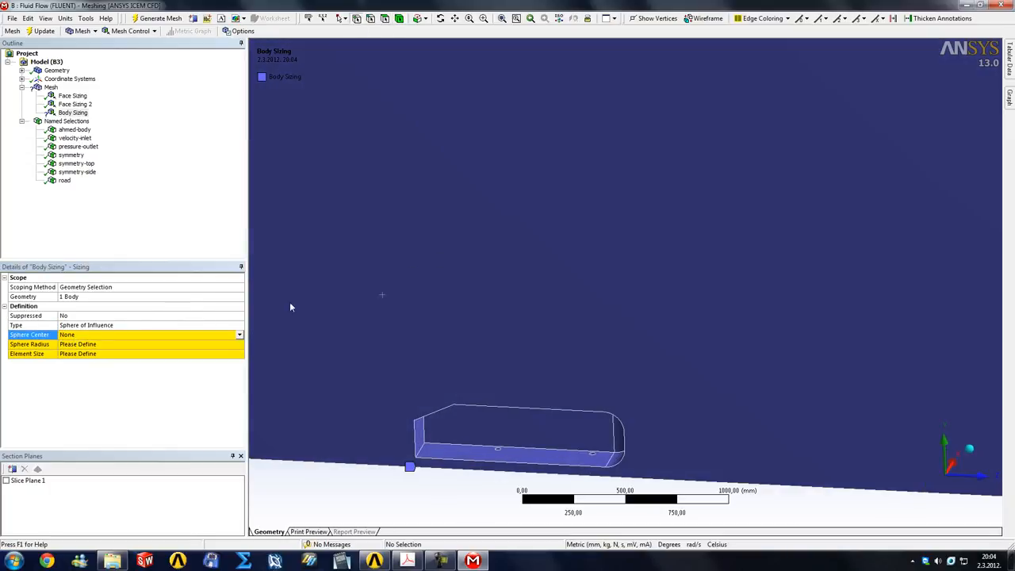
click(415, 459)
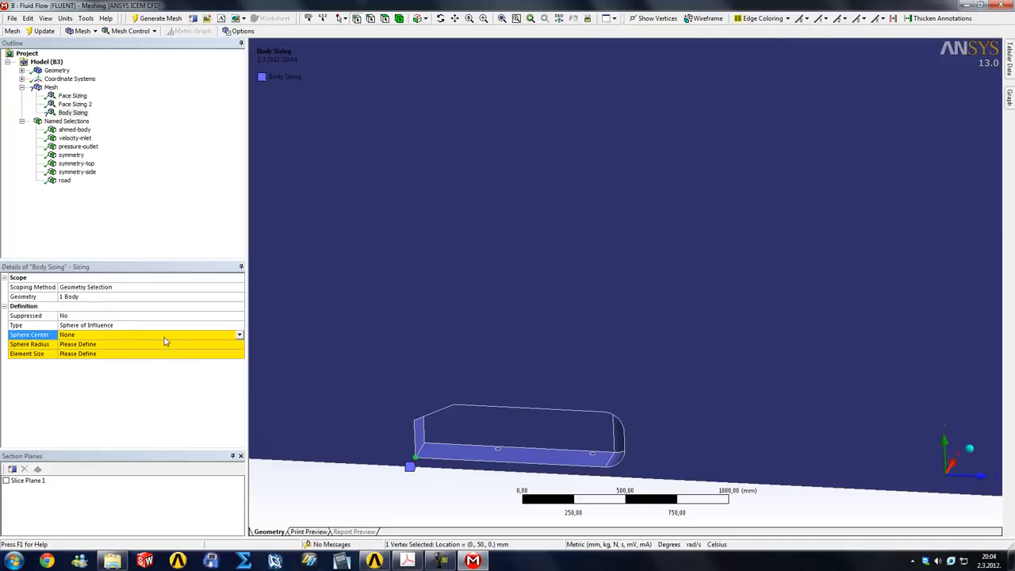
click(239, 336)
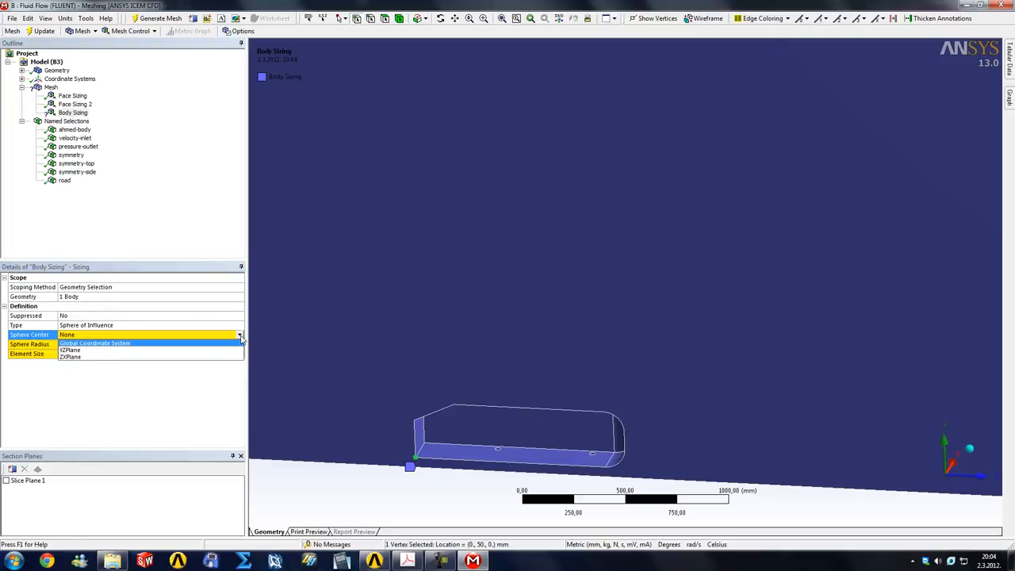
click(201, 343)
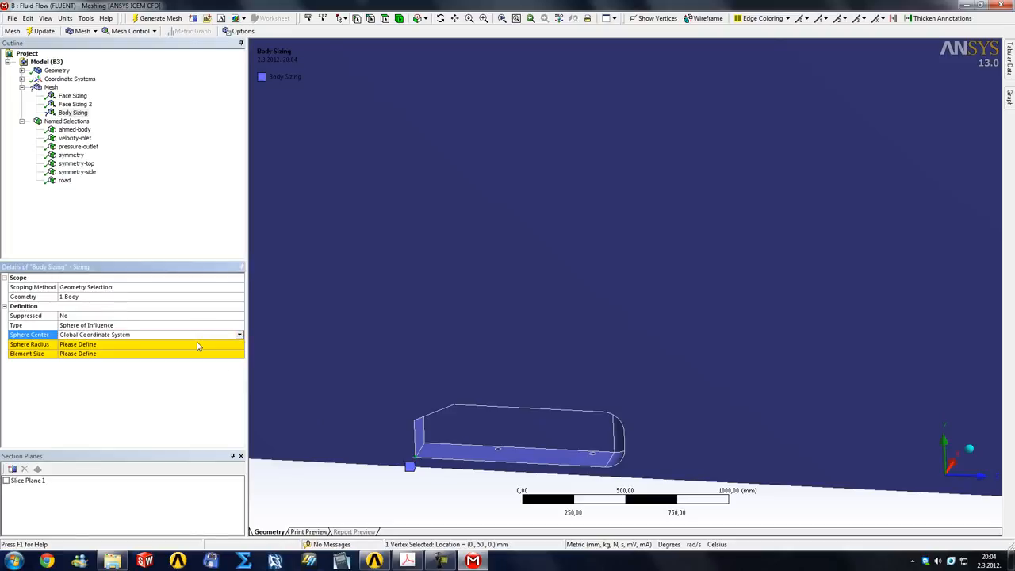
click(240, 335)
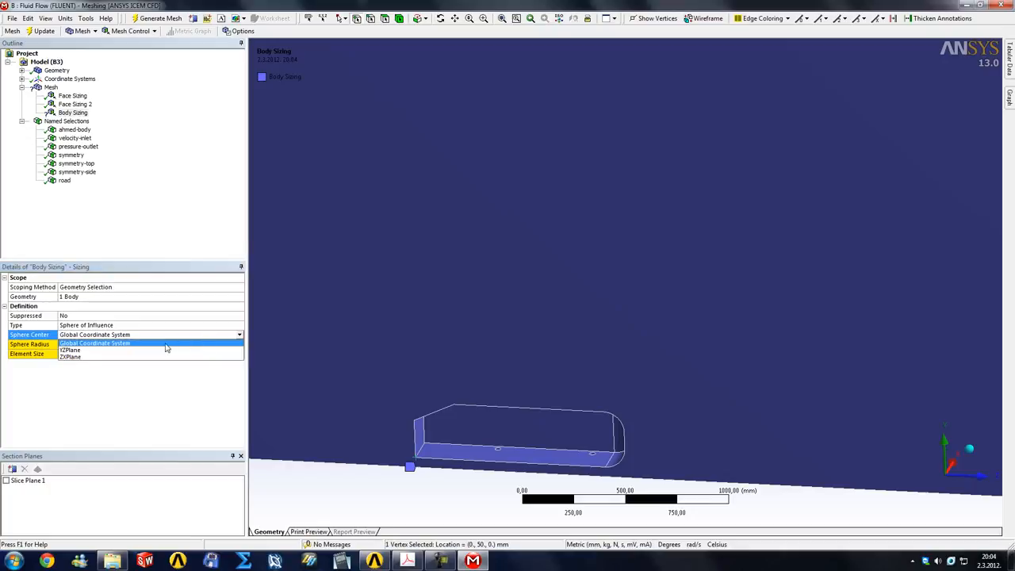
click(104, 326)
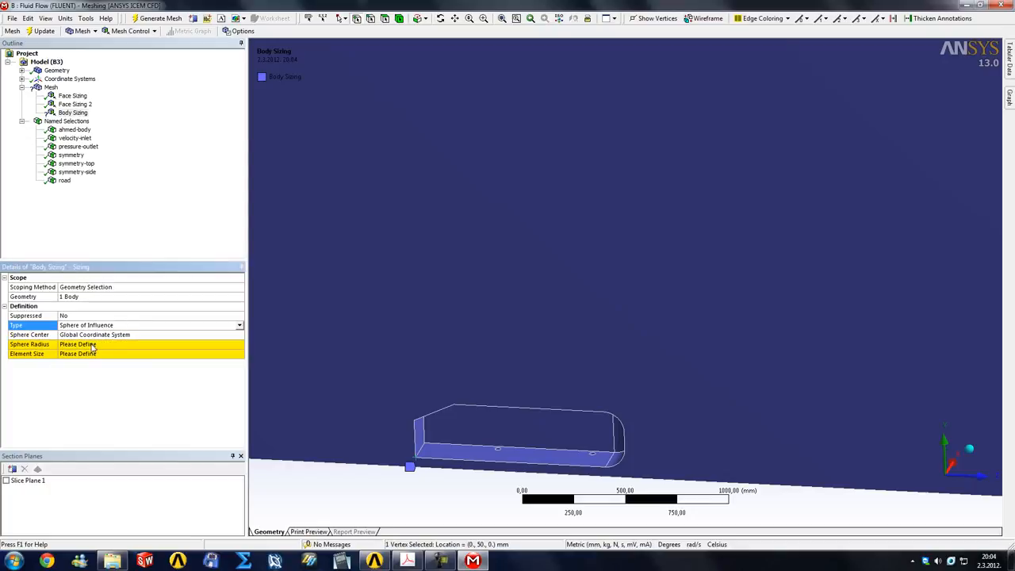
Set the sphere radius to 200 mm and the element size to 10 mm
click(92, 344)
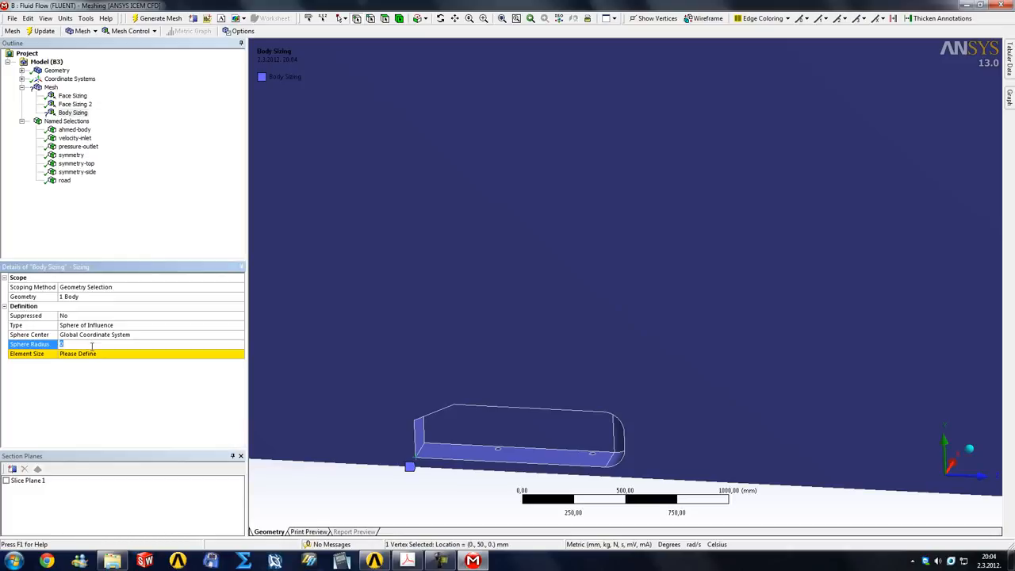
text(200)
key(Return)
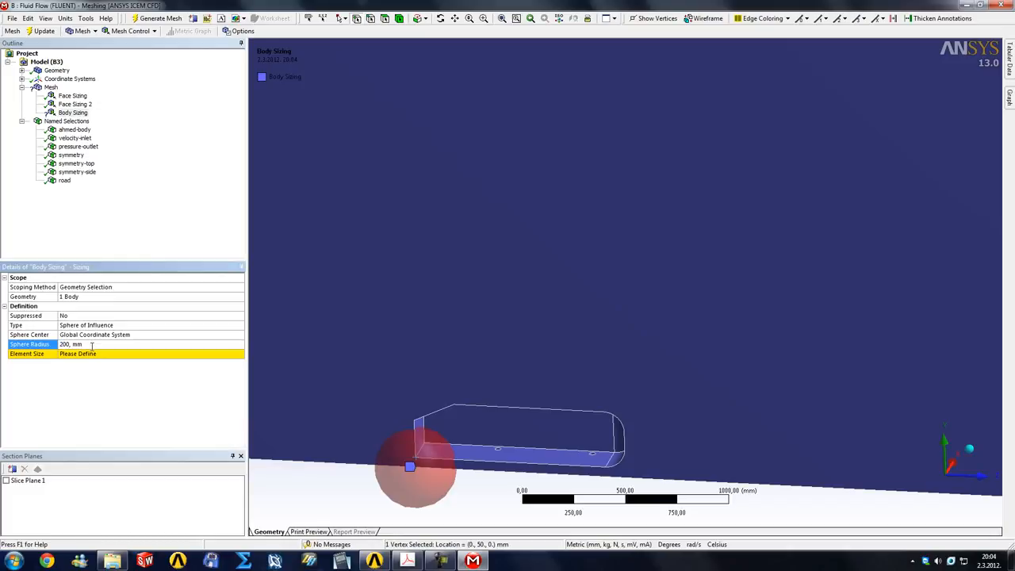
click(87, 355)
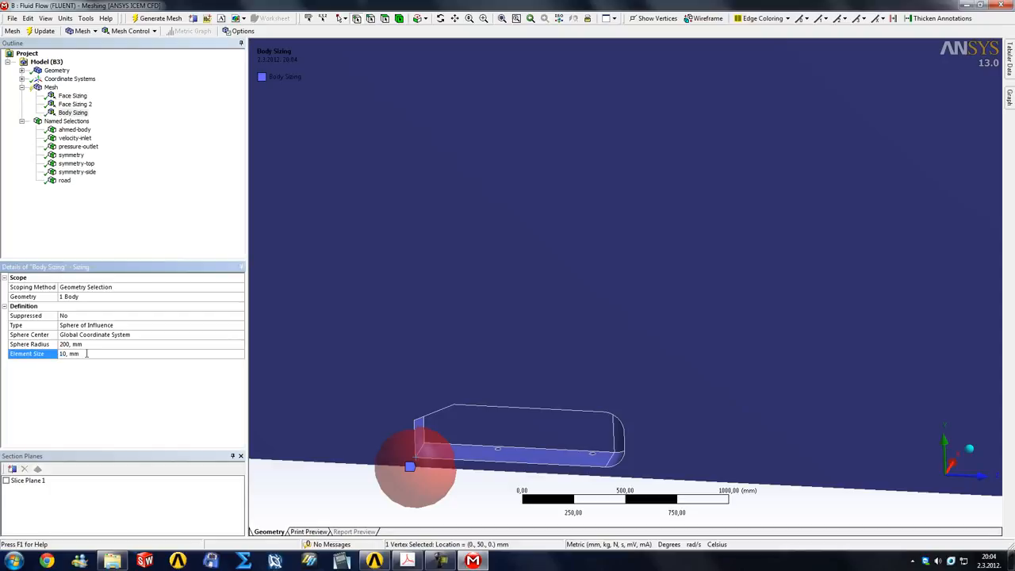
Enlarge the sphere radius to 500 mm and update the mesh
click(85, 345)
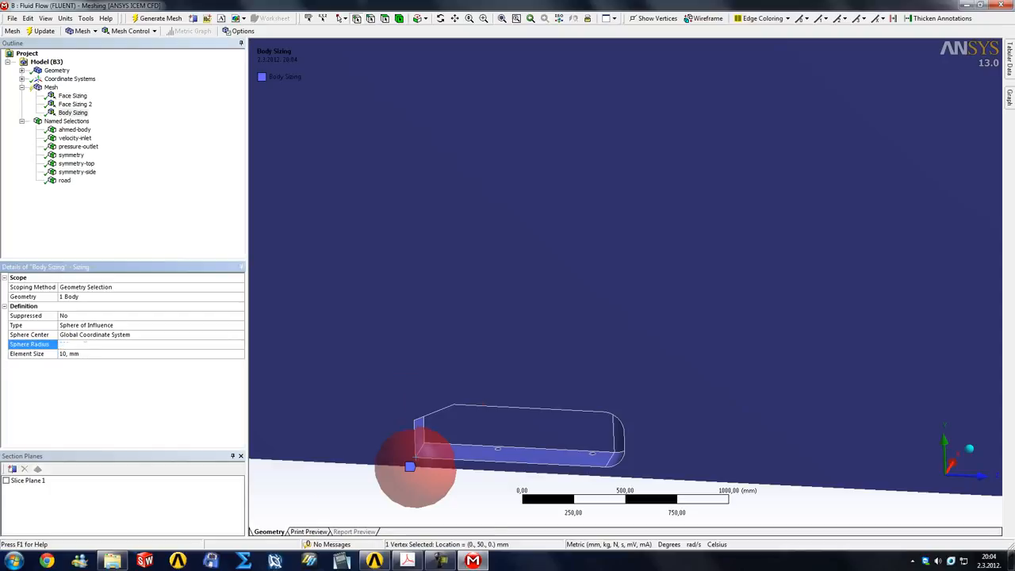
text(500)
key(Return)
drag(425, 356, 437, 333)
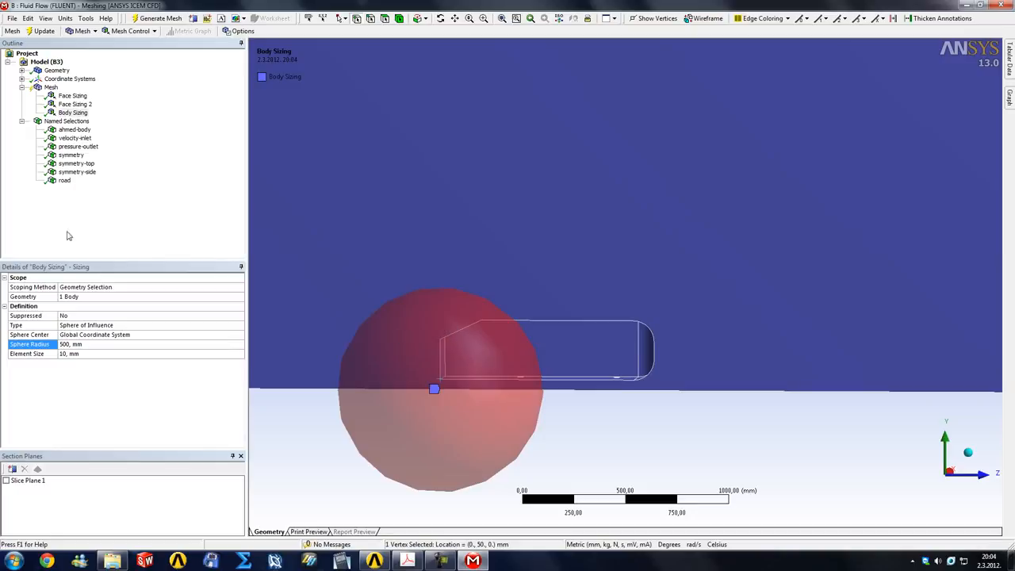
click(51, 87)
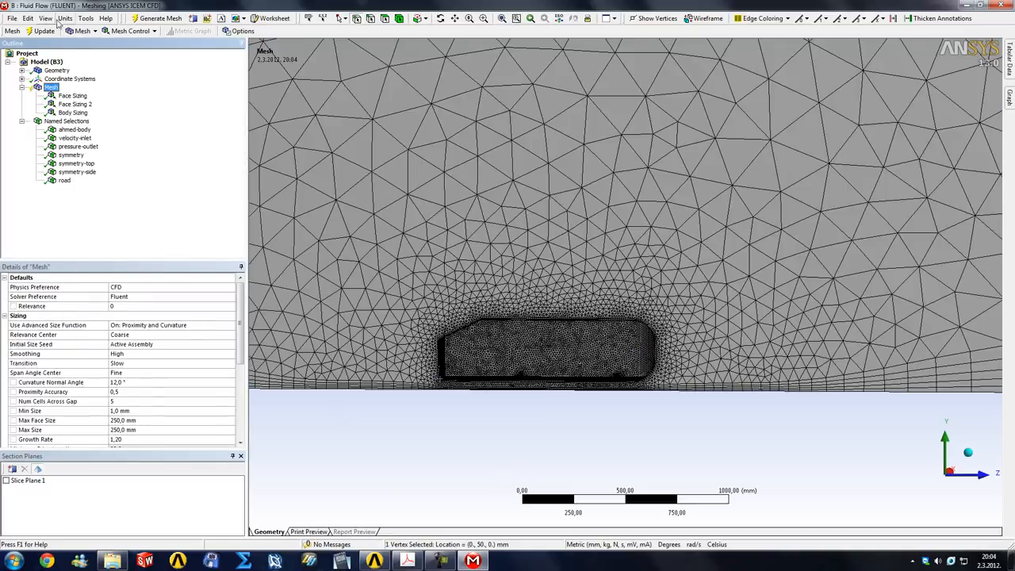
click(46, 31)
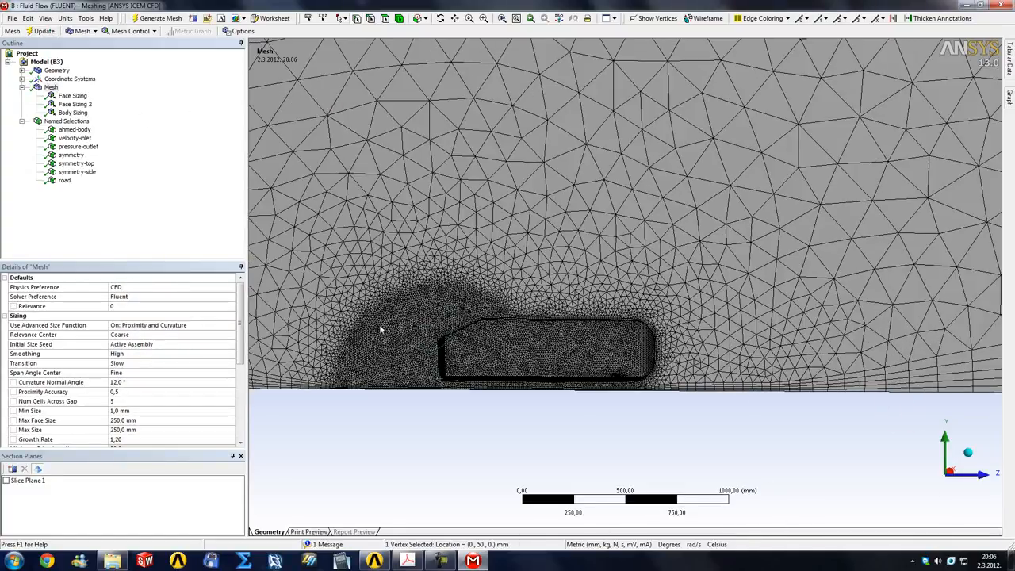
Examine the refined mesh within the sphere of influence around the sloped end of the Ahmed body from several angles
right_drag(330, 243, 572, 435)
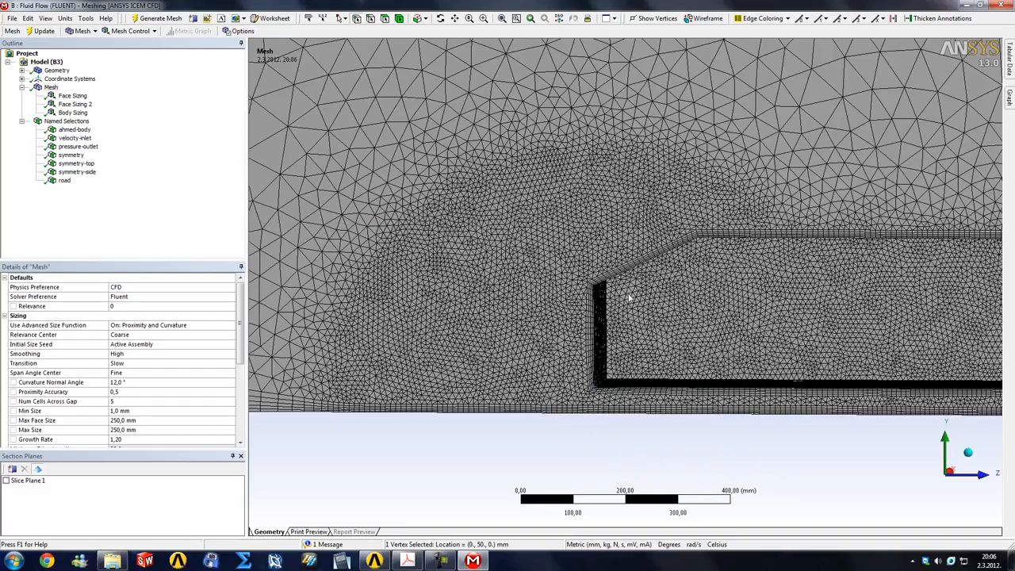
middle_drag(629, 297, 600, 314)
scroll(600, 315, down, 3)
middle_drag(460, 336, 467, 330)
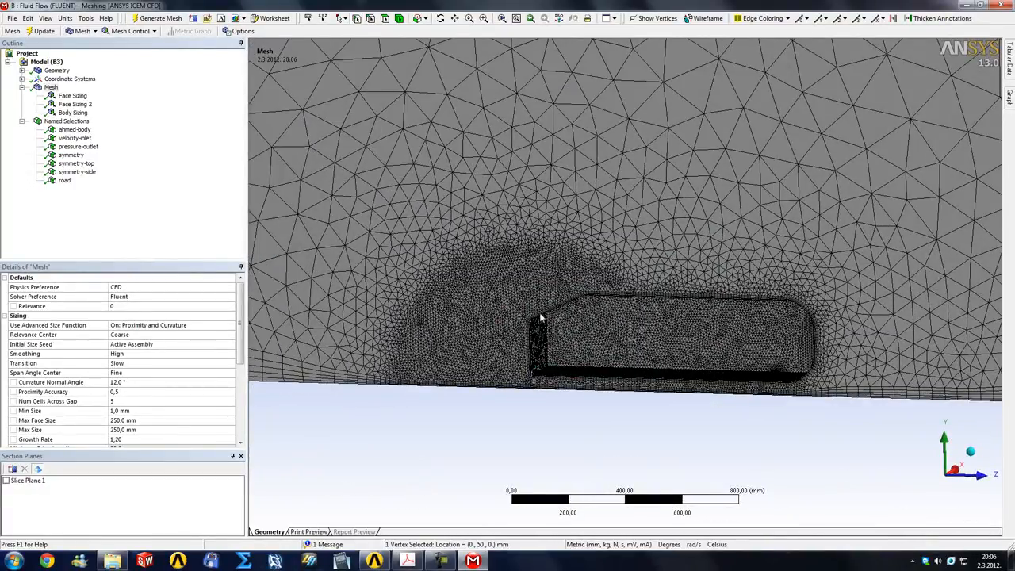
right_drag(463, 351, 603, 425)
scroll(728, 345, down, 5)
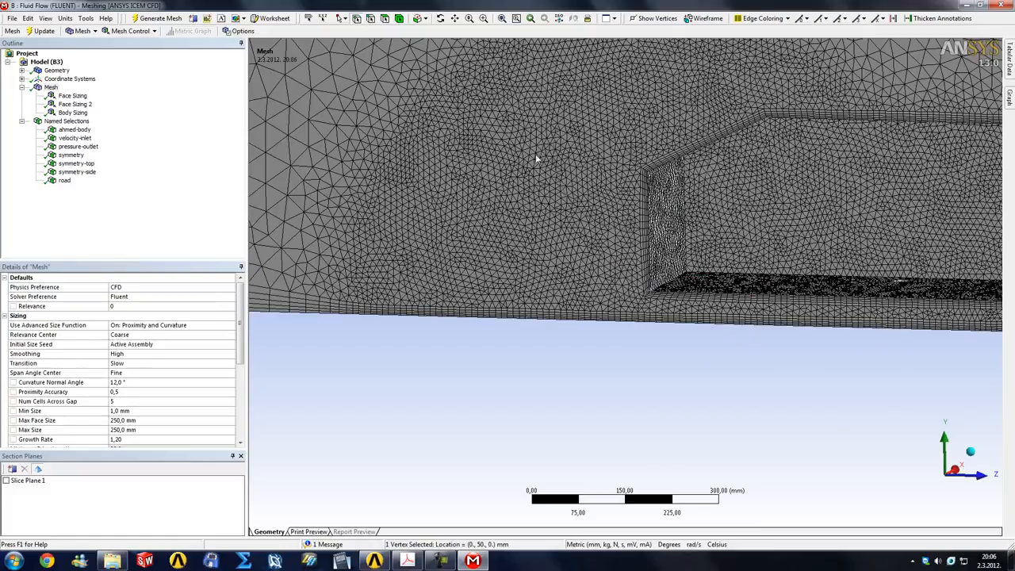
middle_drag(536, 157, 527, 174)
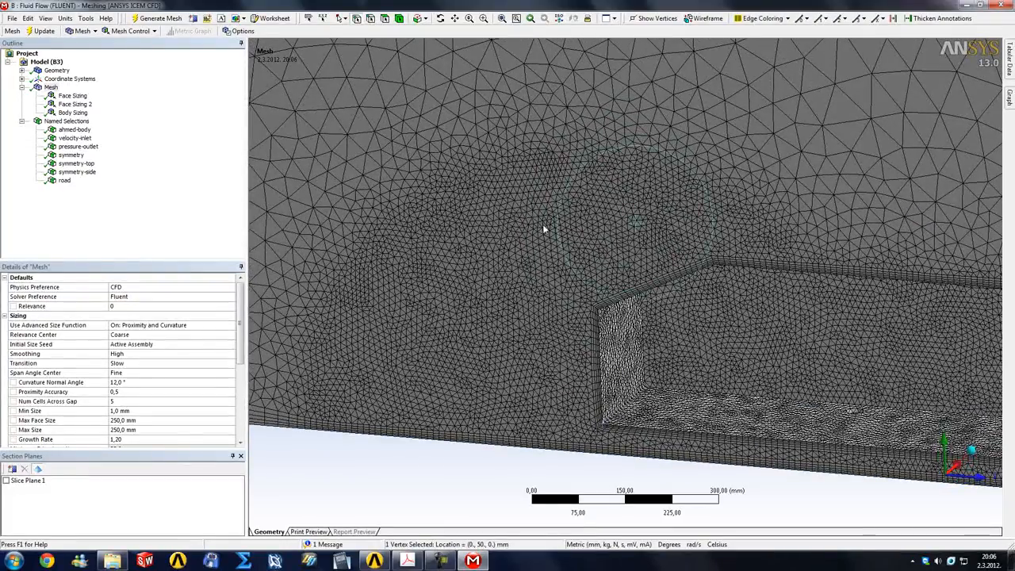
scroll(580, 254, down, 2)
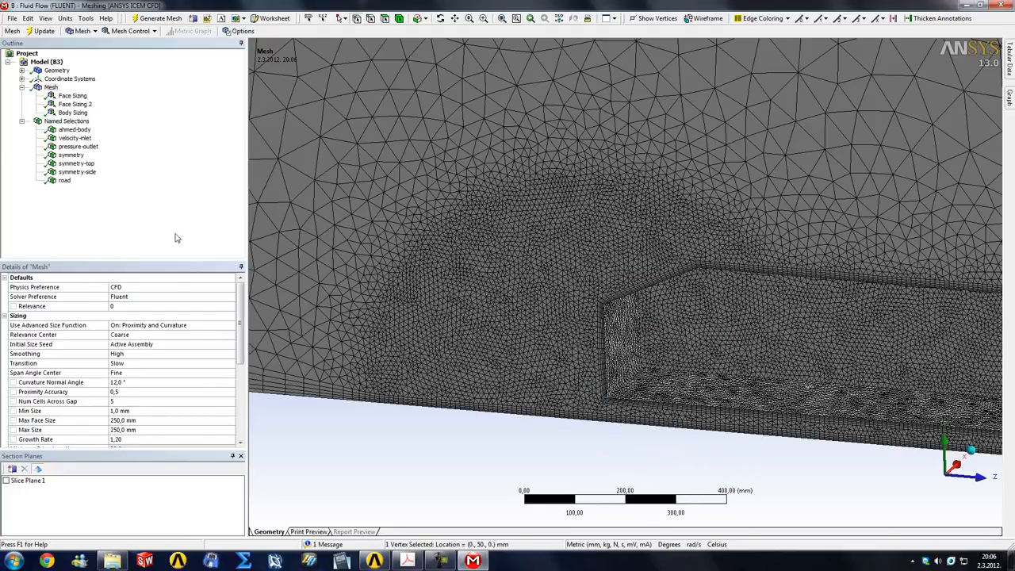
Delete the Body Sizing control from the mesh
click(72, 113)
right_click(74, 114)
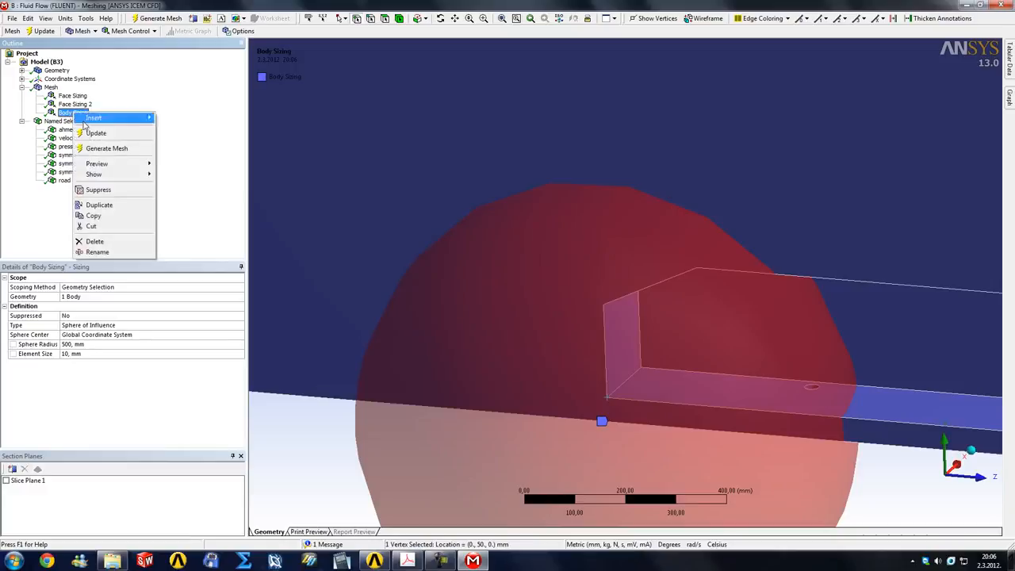
click(93, 241)
click(496, 317)
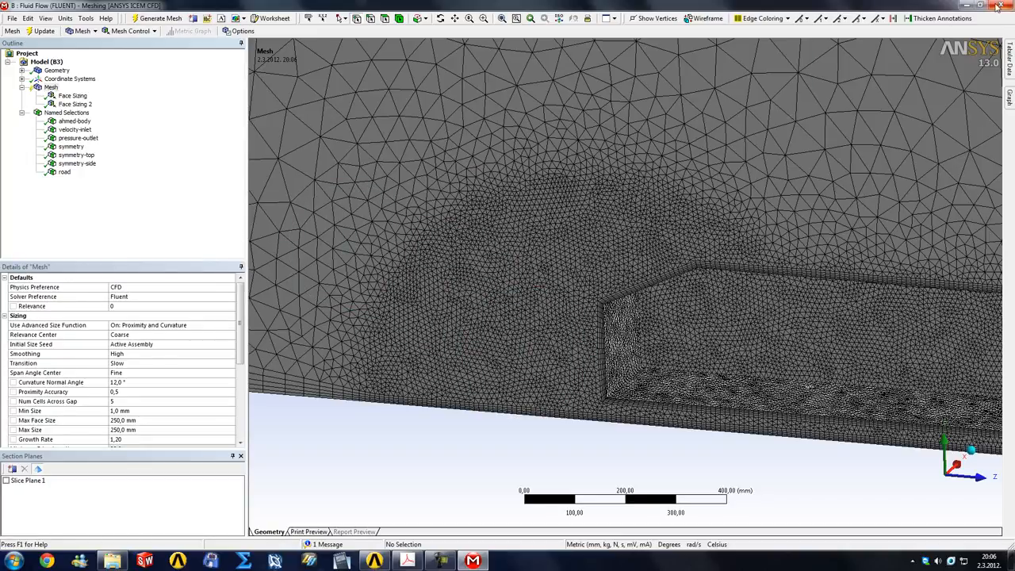
Close the mesh editor, save the project, and open system A's geometry from Workbench in DesignModeler
key(ctrl+s)
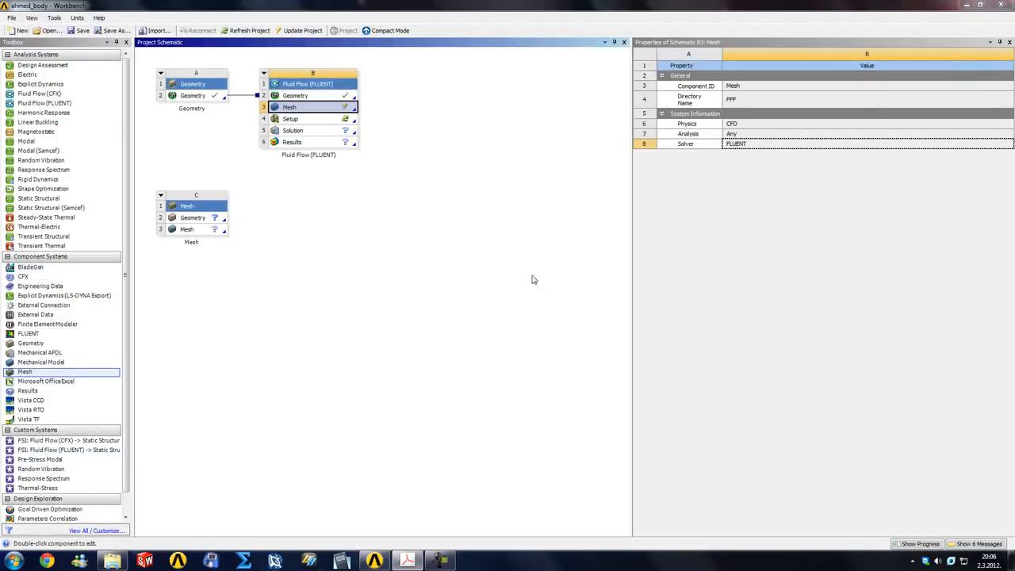
right_click(207, 98)
click(242, 100)
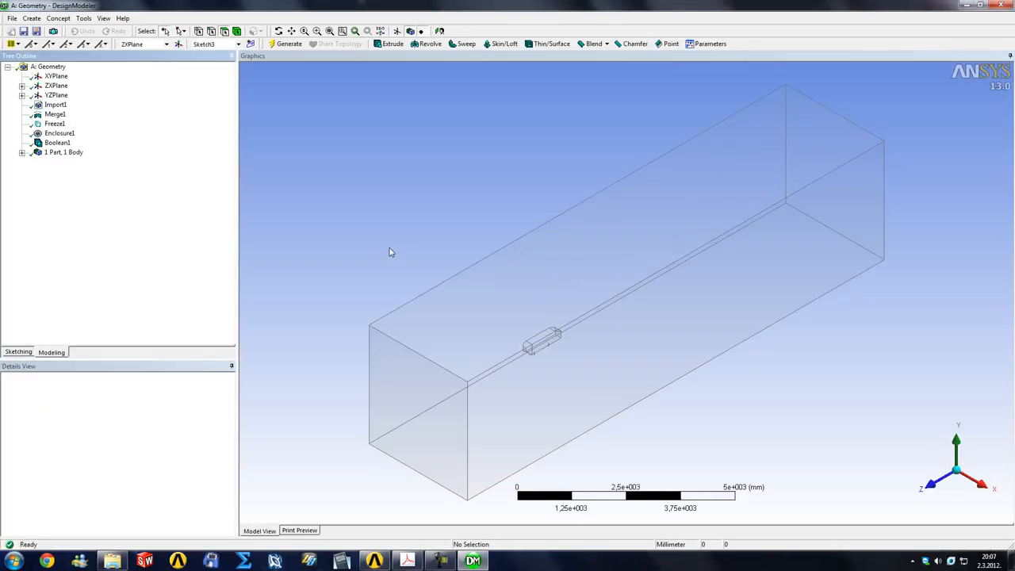
View the enclosure from the side and inspect Sketch1 and Sketch2 of the YZPlane around the Ahmed body
middle_drag(391, 249, 632, 266)
middle_drag(660, 312, 624, 353)
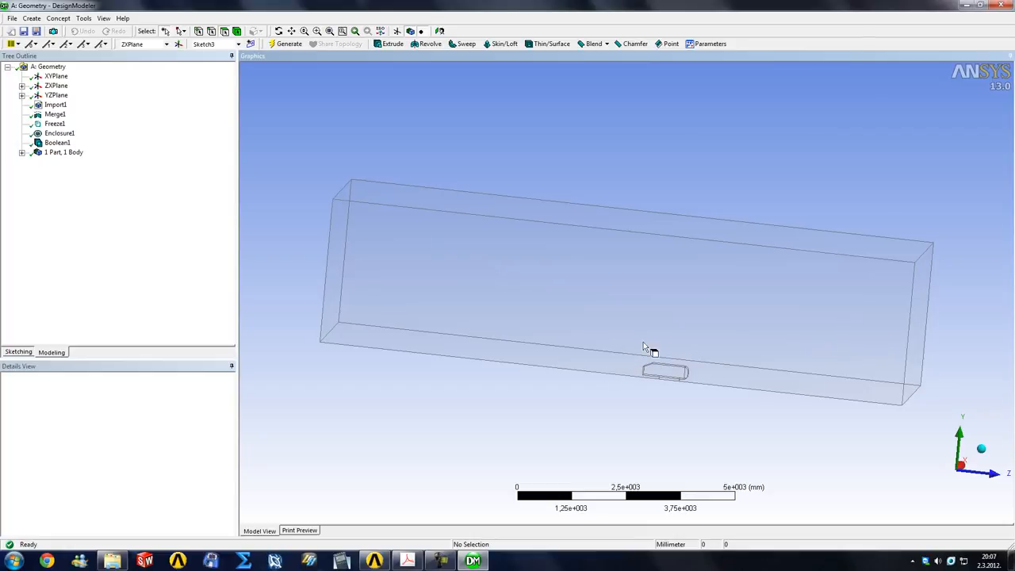
click(955, 467)
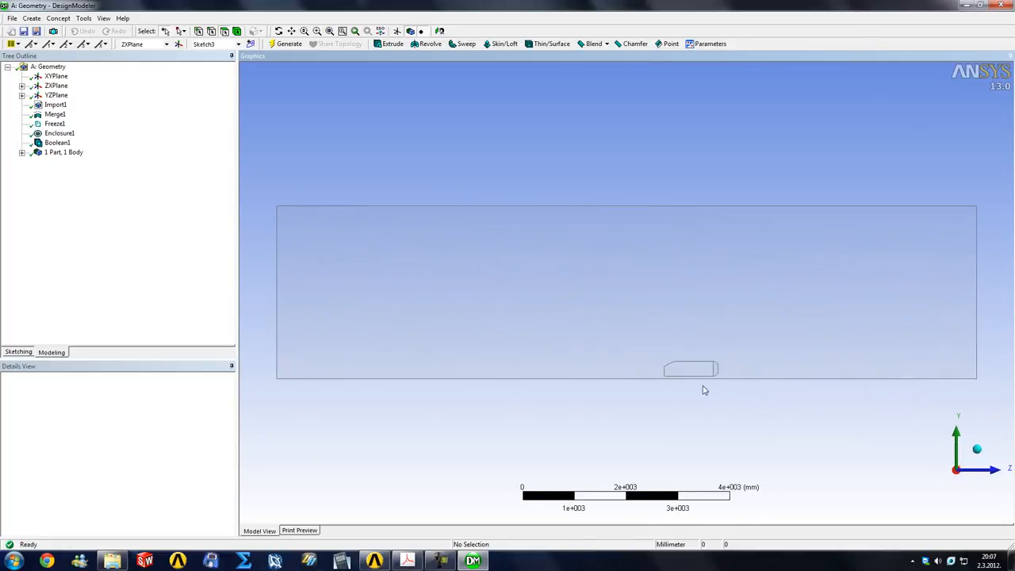
click(22, 96)
click(55, 96)
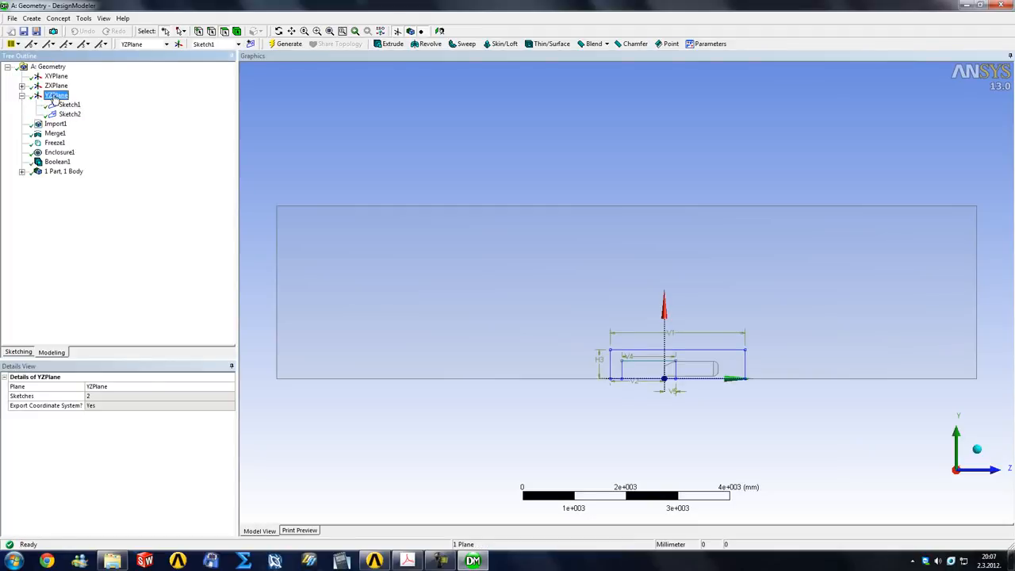
click(68, 106)
click(69, 115)
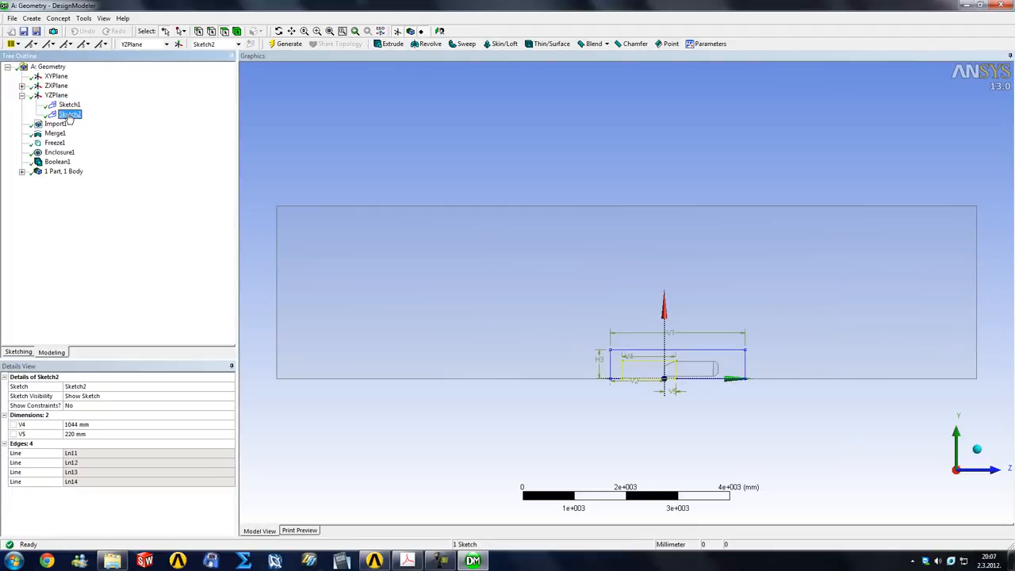
Delete Sketch2 and Sketch1 from the YZPlane, confirming each deletion
right_click(72, 123)
click(108, 181)
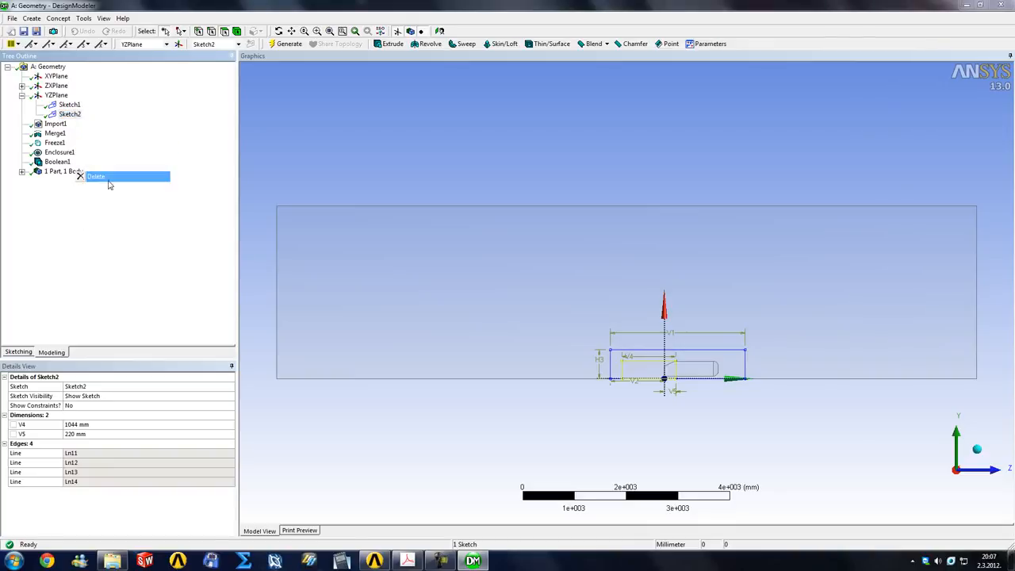
click(467, 317)
right_click(68, 104)
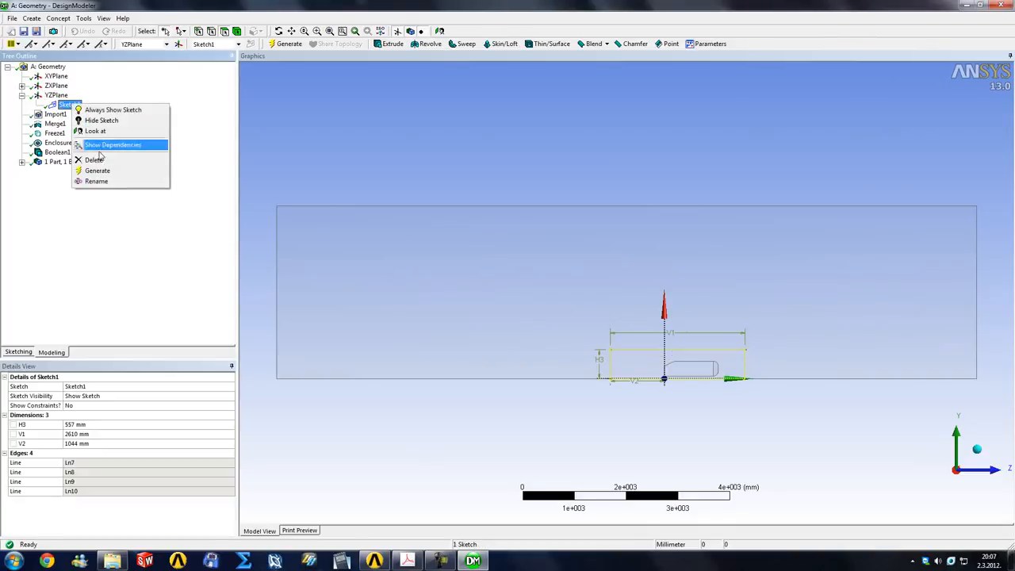
click(102, 163)
click(467, 315)
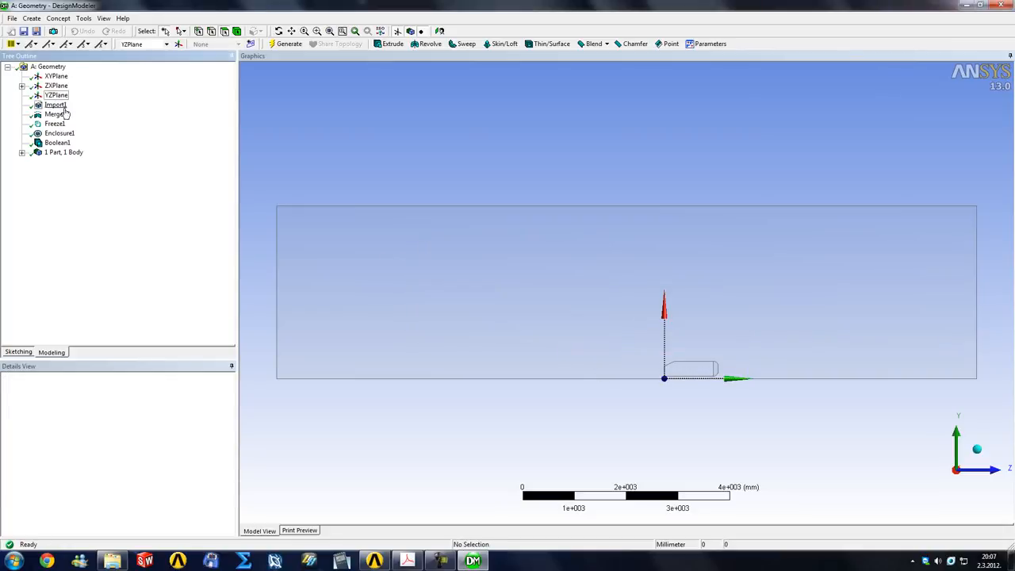
Delete Sketch3 from the ZXPlane and confirm the deletion
click(22, 85)
click(69, 96)
right_click(71, 98)
click(102, 154)
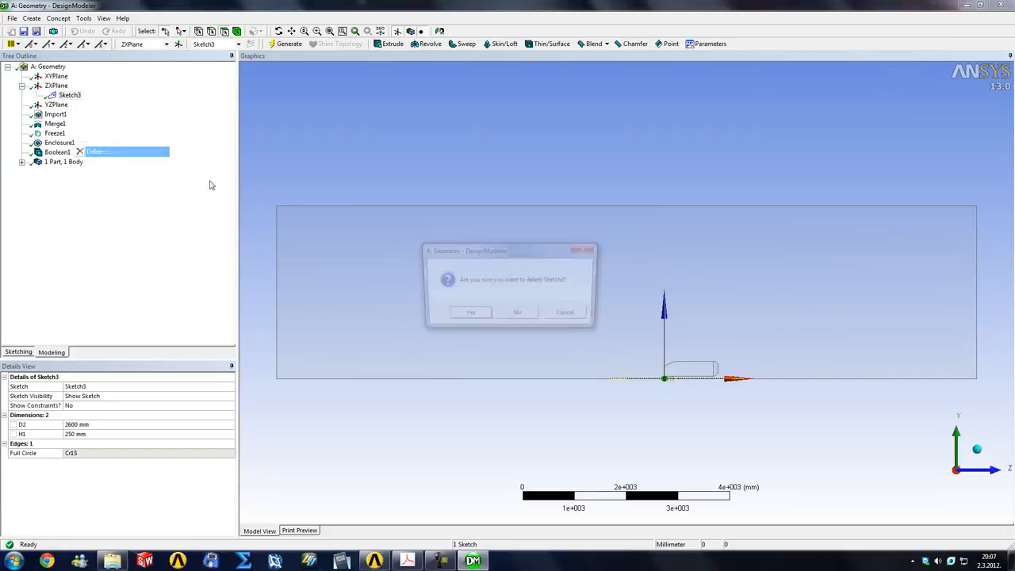
click(468, 315)
Create a new sketch on the YZPlane and draw a ground-based rectangle around the Ahmed body, about 2937 mm long and 731 mm high
click(55, 95)
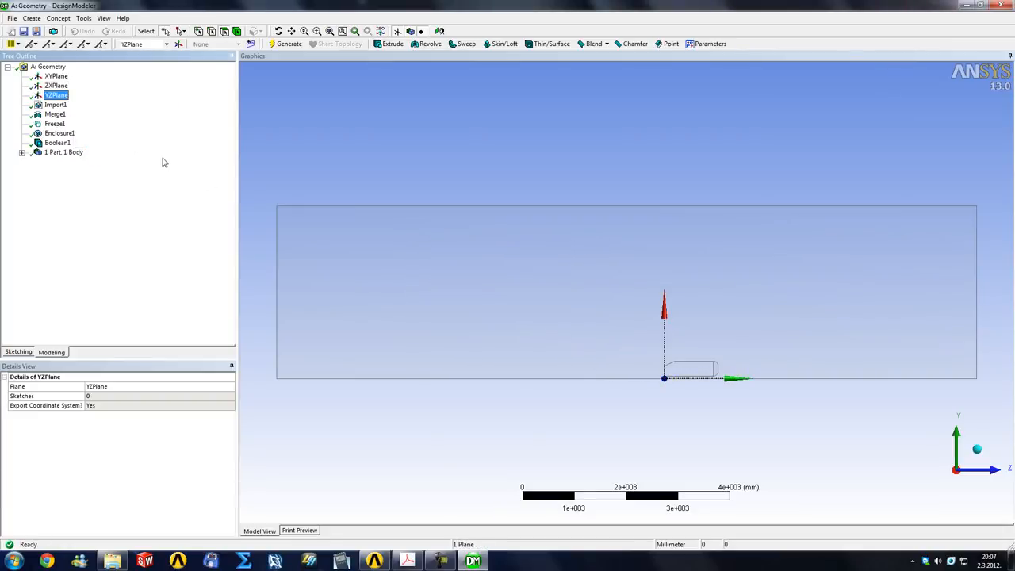
click(251, 44)
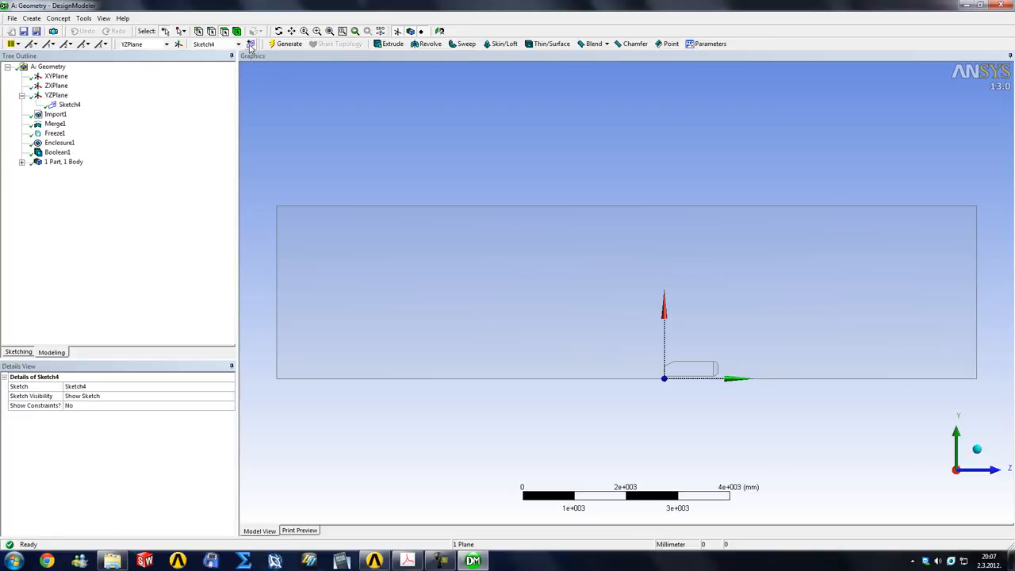
click(17, 353)
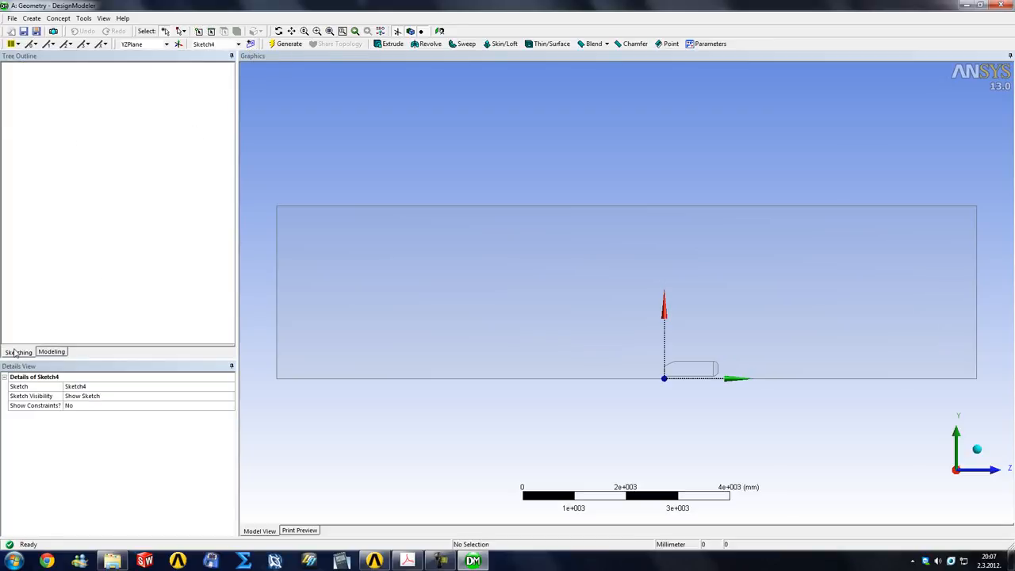
click(28, 127)
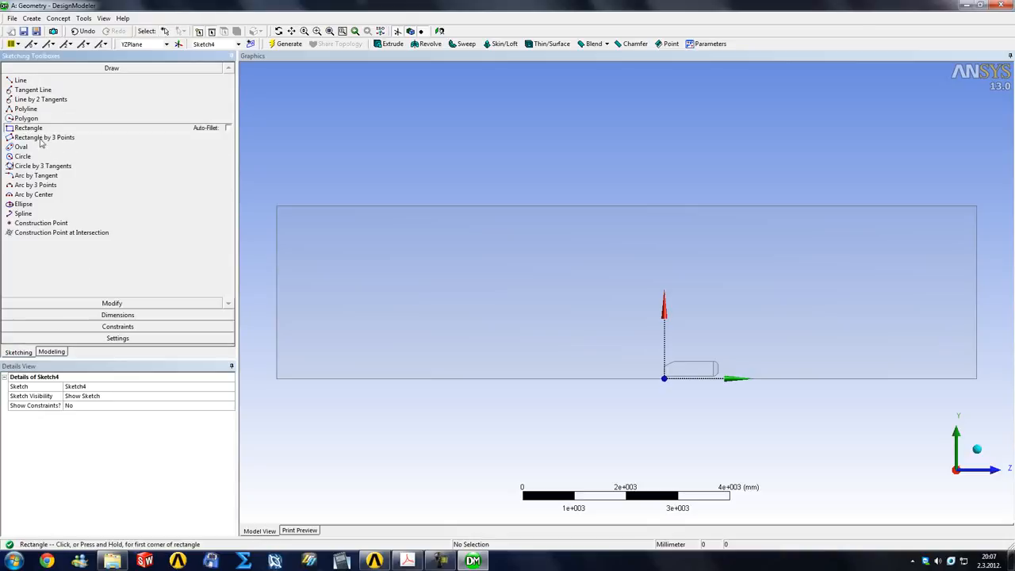
scroll(729, 385, up, 3)
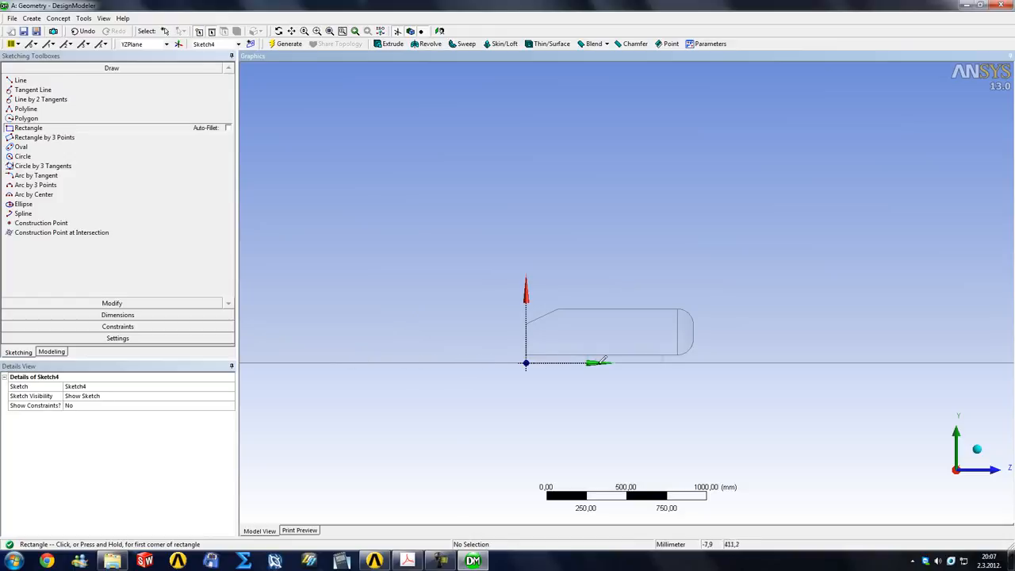
click(804, 362)
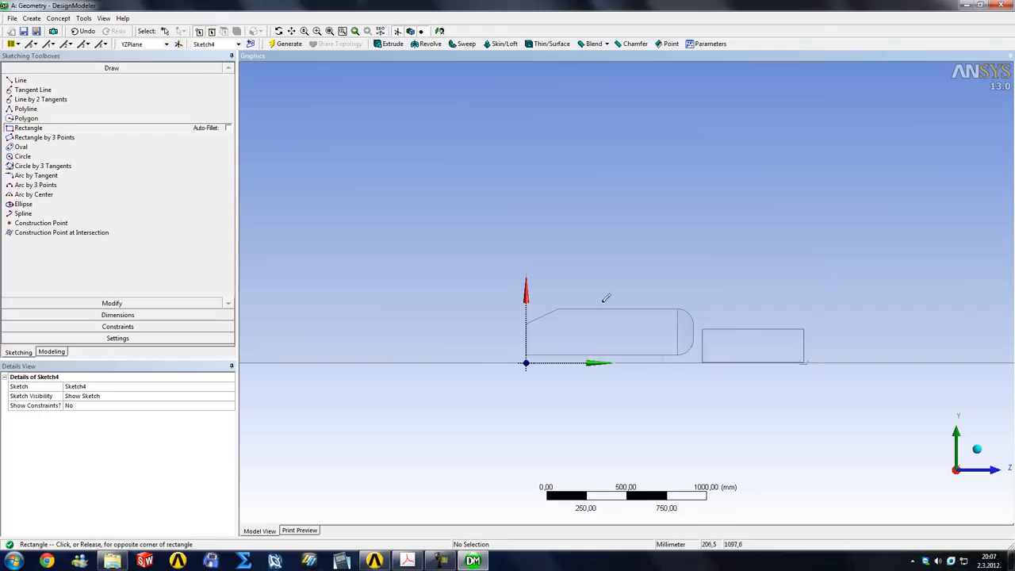
click(333, 246)
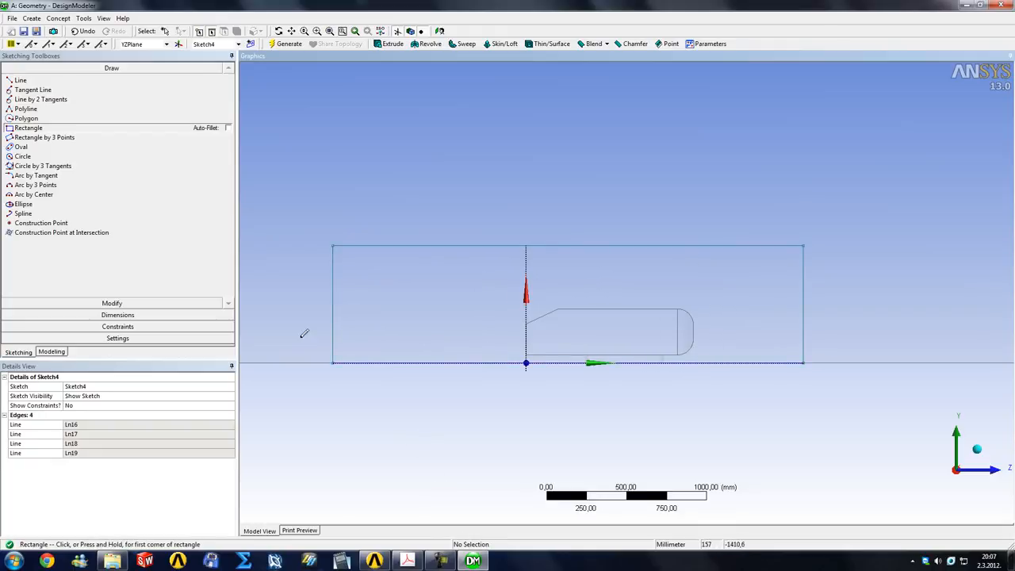
Dimension the rectangle's overall length, trying 2000 mm before setting it to 2500 mm
click(118, 315)
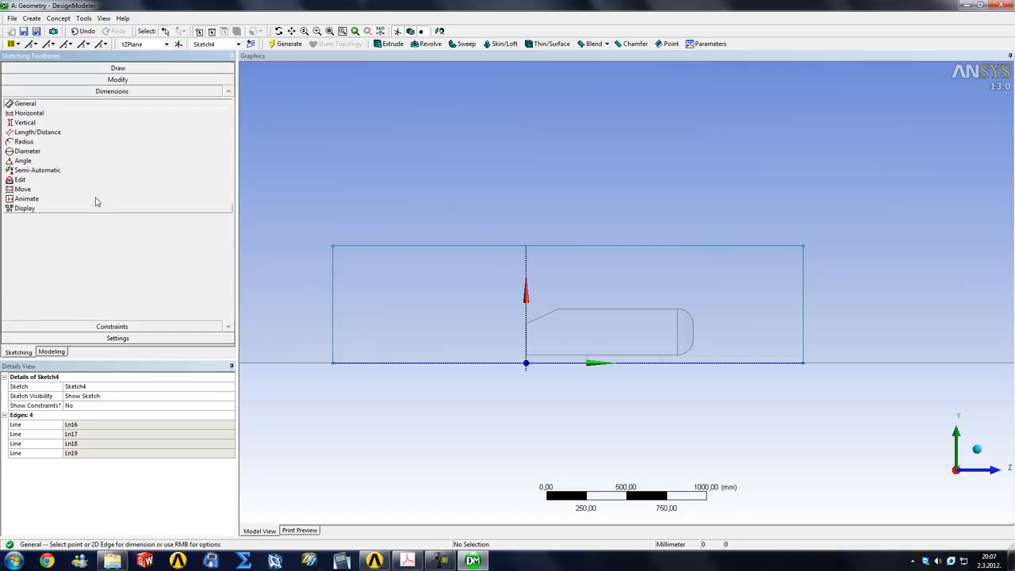
click(442, 246)
click(453, 206)
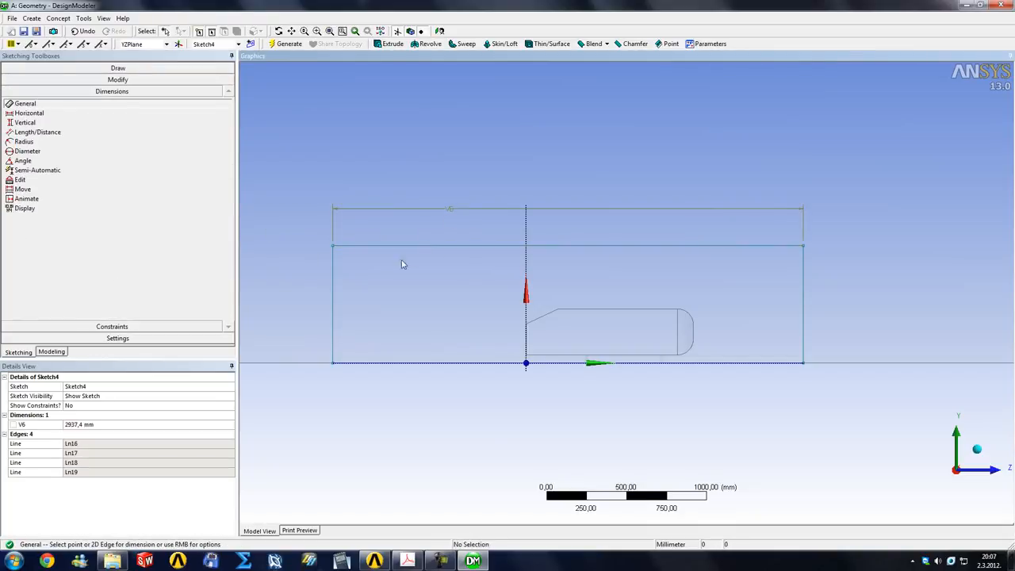
click(88, 424)
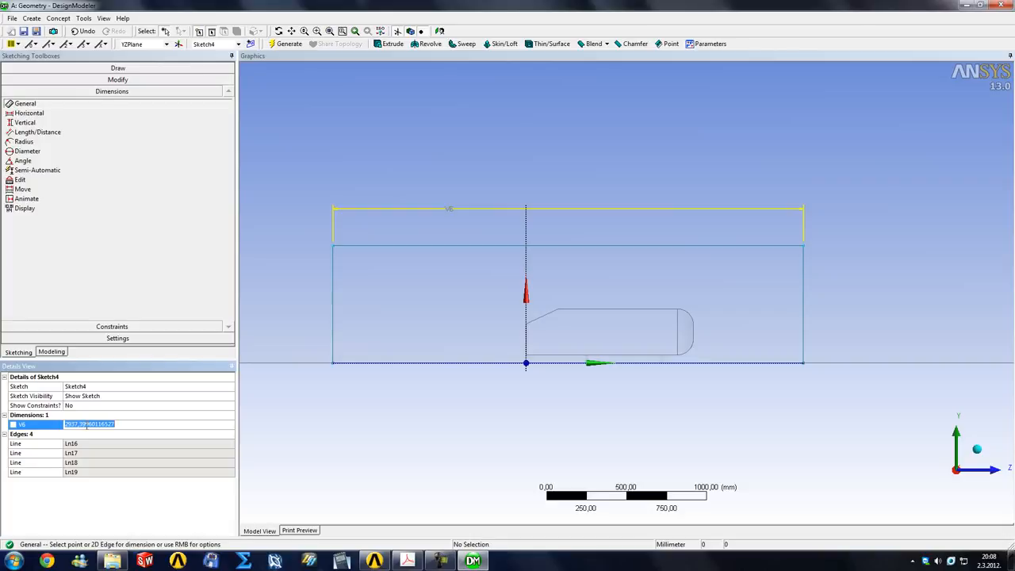
text(2000)
key(Return)
click(87, 424)
text(2)
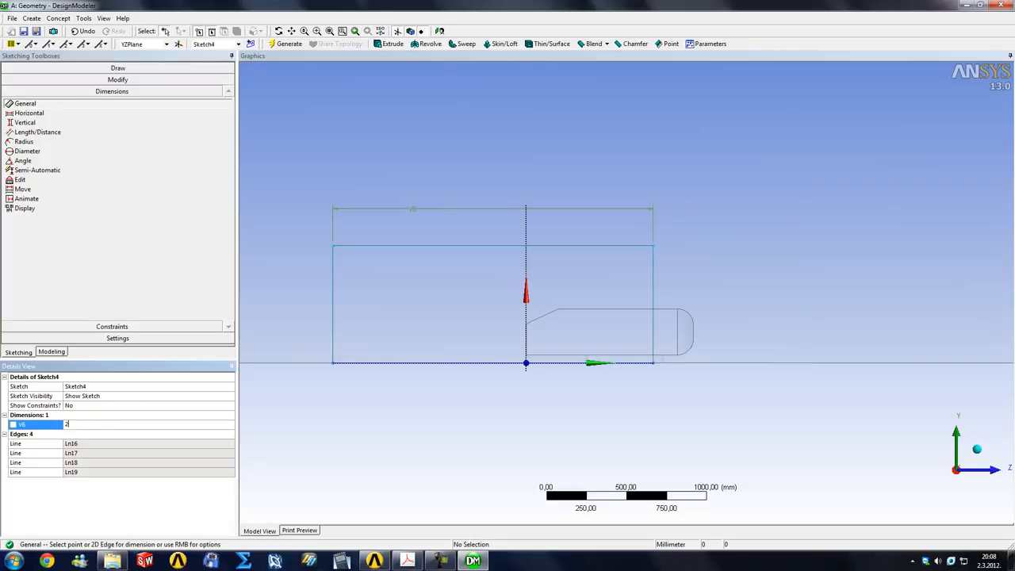
key(Return)
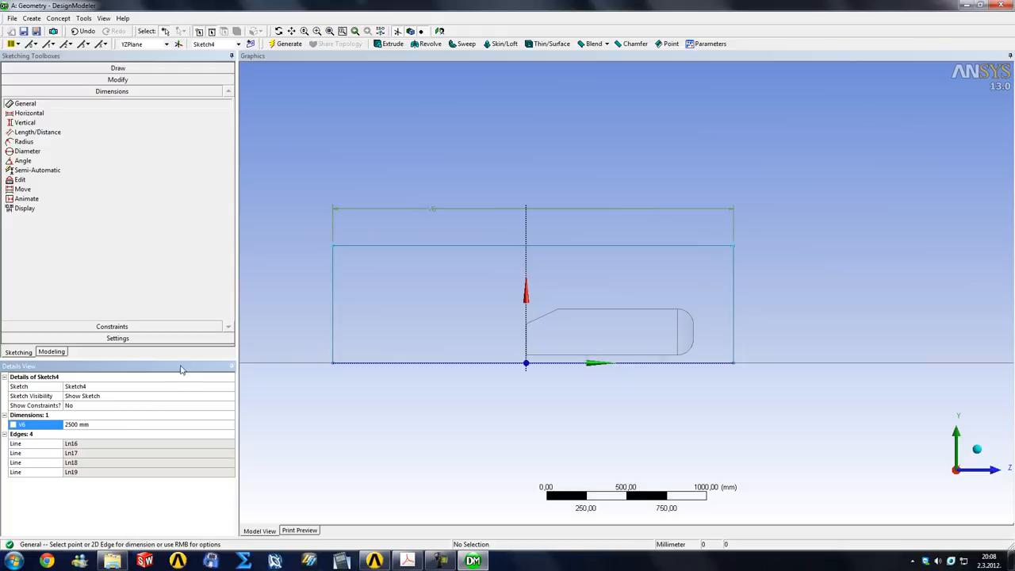
Dimension the rectangle's height and set it to 500 mm
click(333, 270)
click(313, 273)
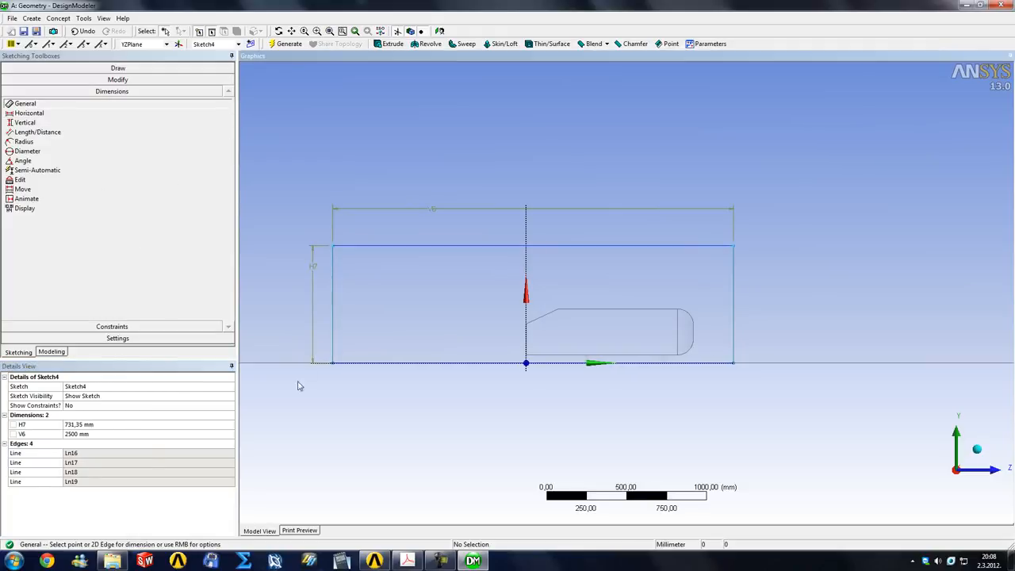
click(94, 424)
text(500)
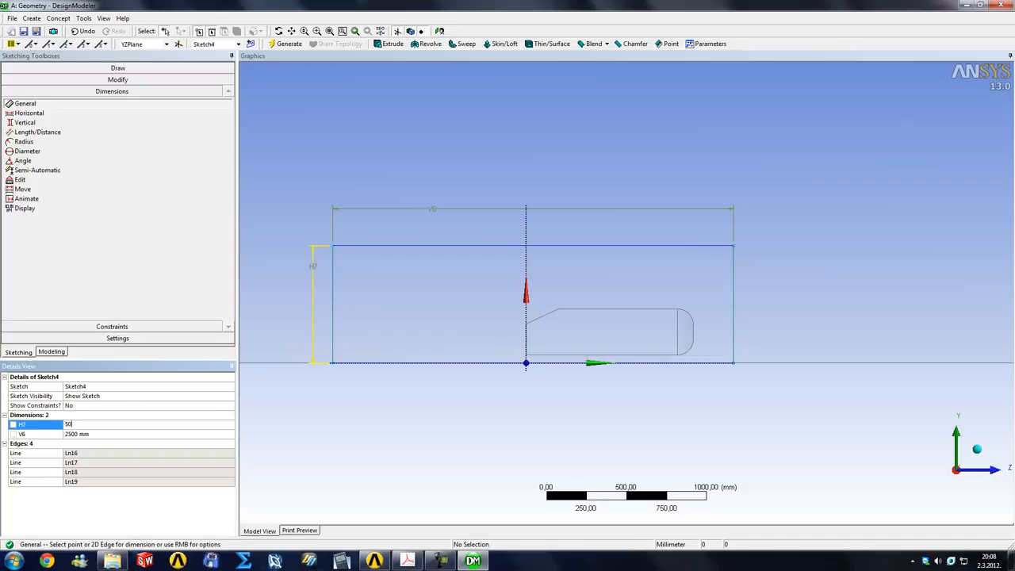
key(Return)
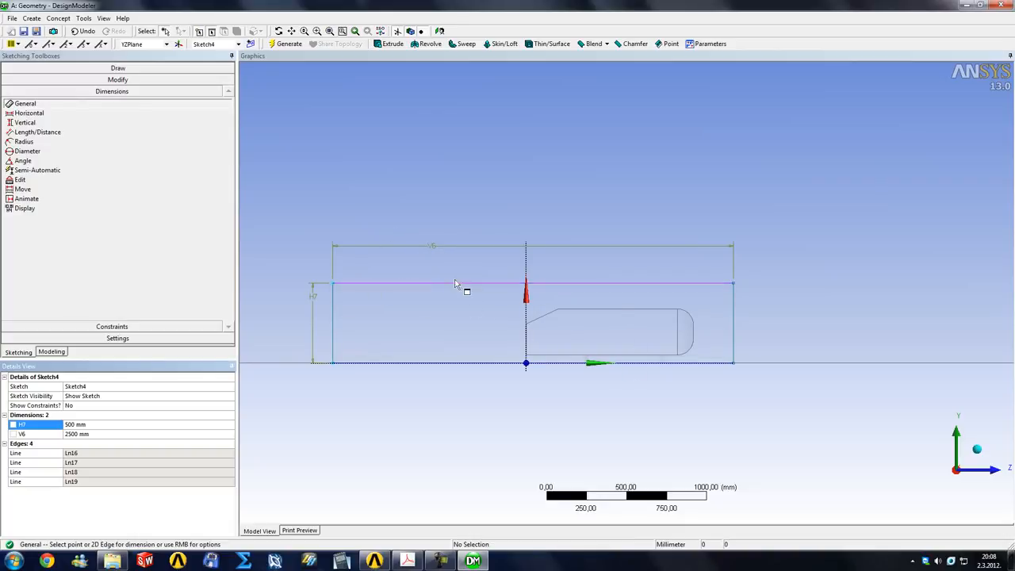
Dimension the distance from the plane's upright axis to the rectangle's edge behind the body and set it to 1044 mm
click(25, 122)
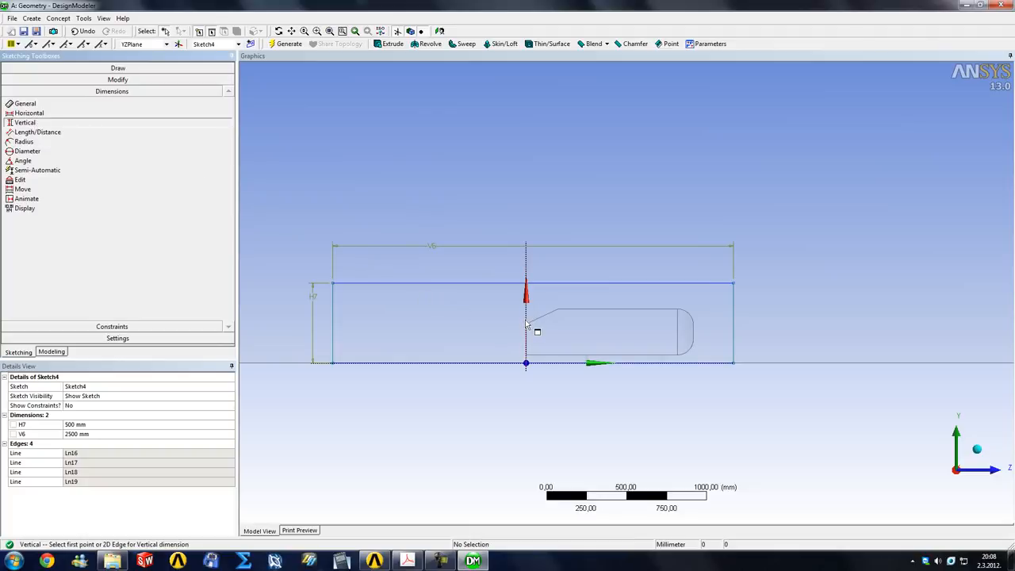
click(333, 317)
click(369, 401)
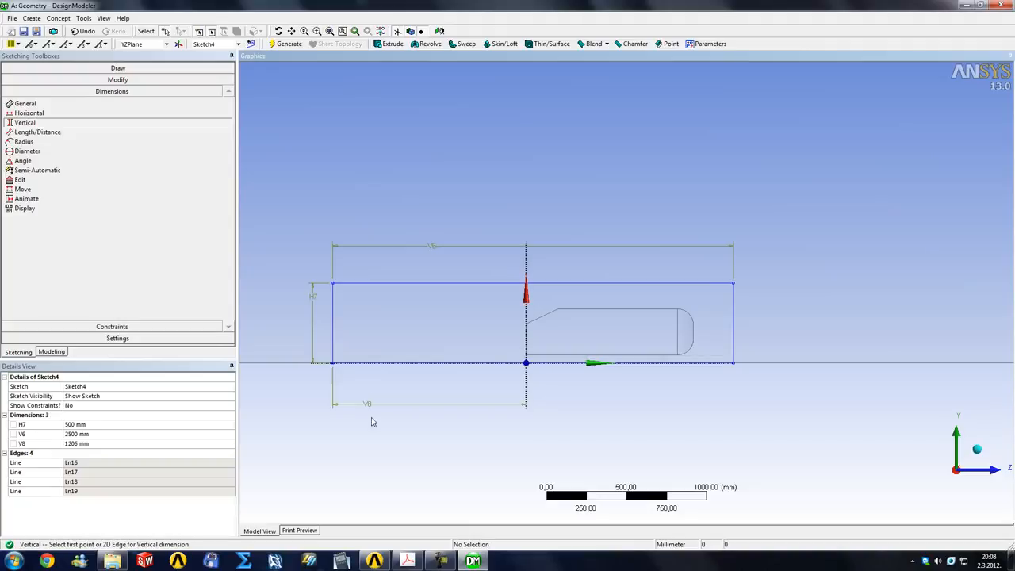
click(85, 444)
text(1044)
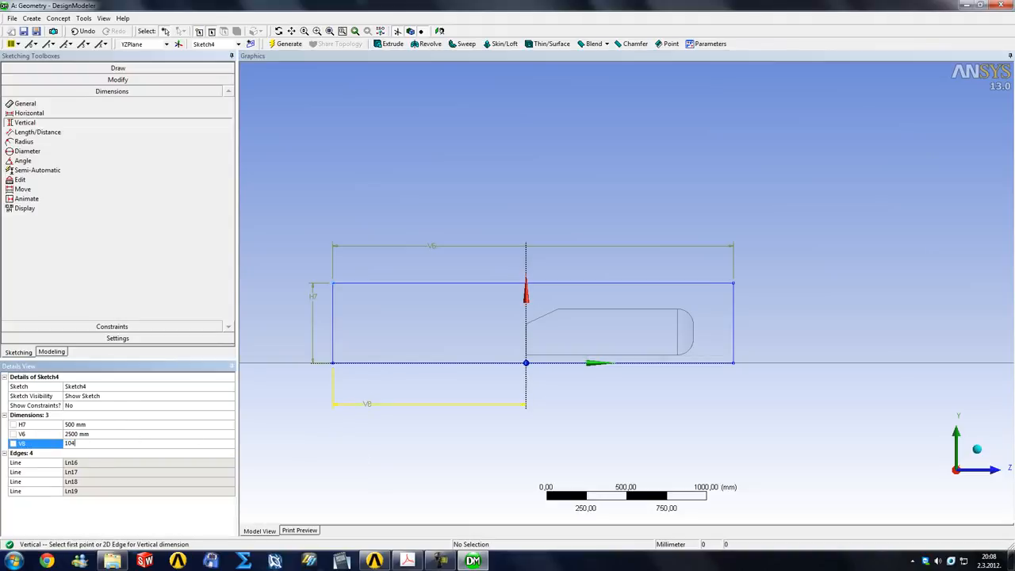
key(Return)
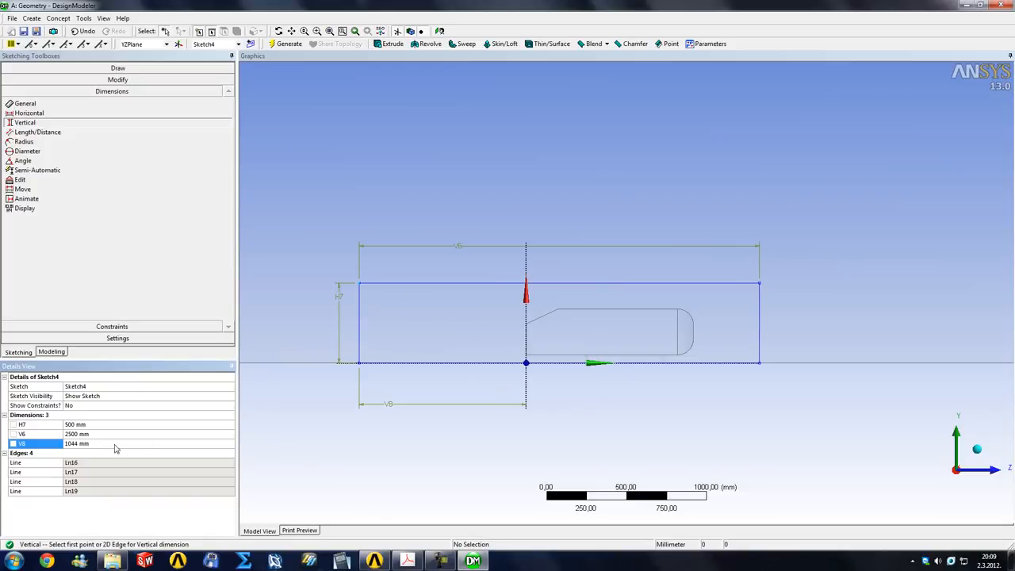
Shorten the rectangle's overall length, trying 2200 mm before setting it to 2350 mm
click(85, 435)
text(2200)
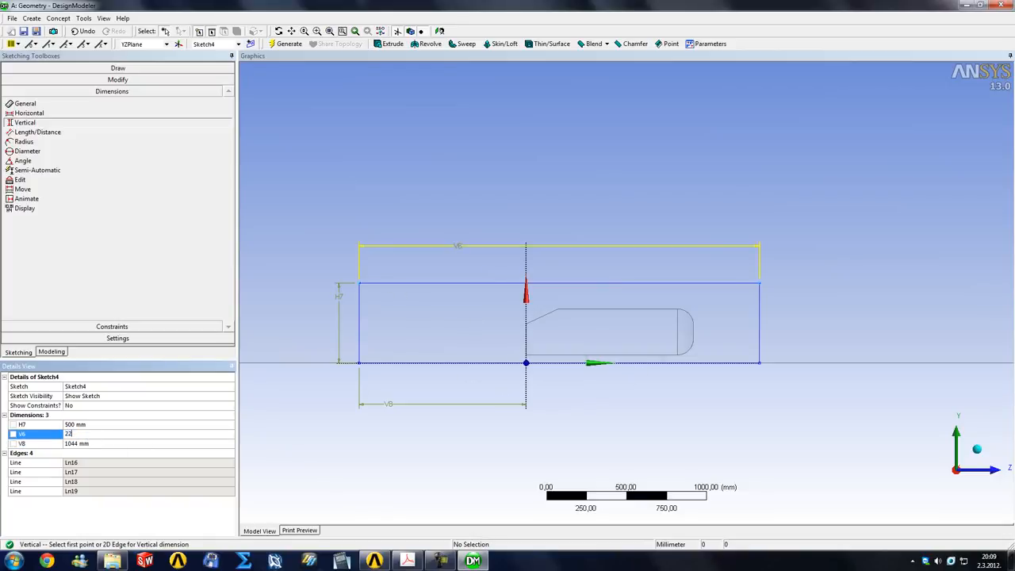
key(Return)
click(93, 435)
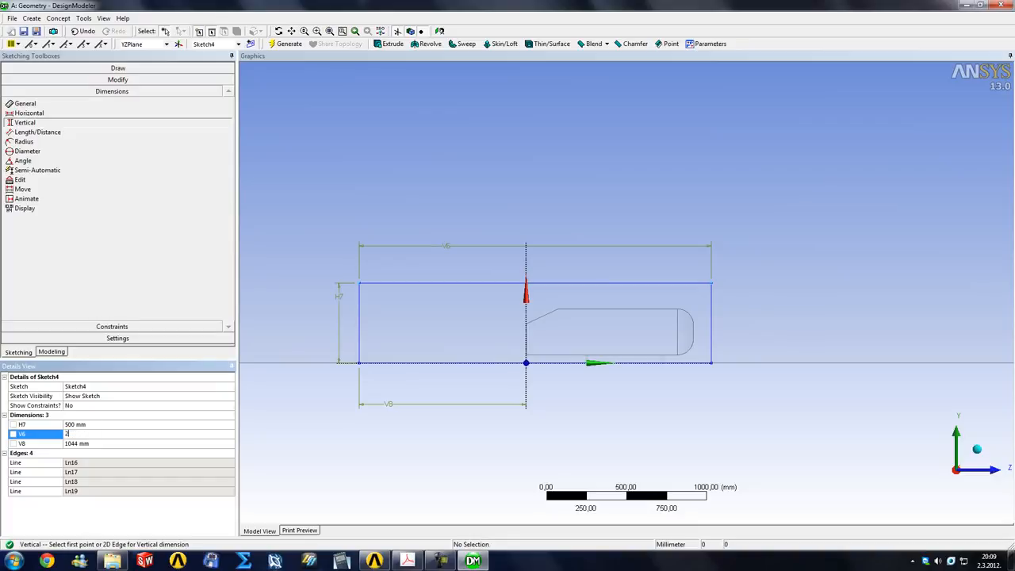
text(2350)
key(Return)
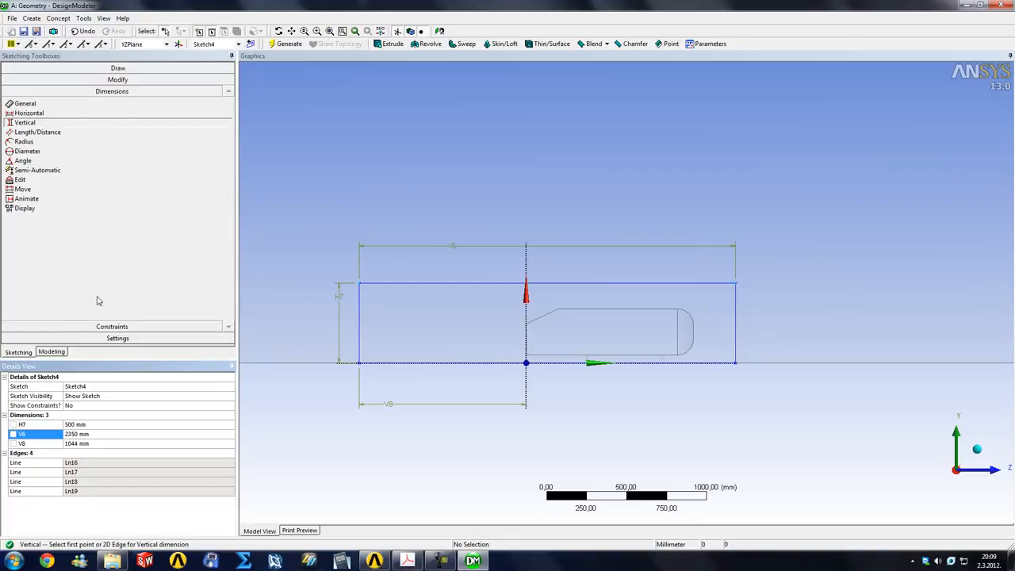
Start an Extrude of the rectangle sketch with a fixed depth of 200 mm
click(51, 352)
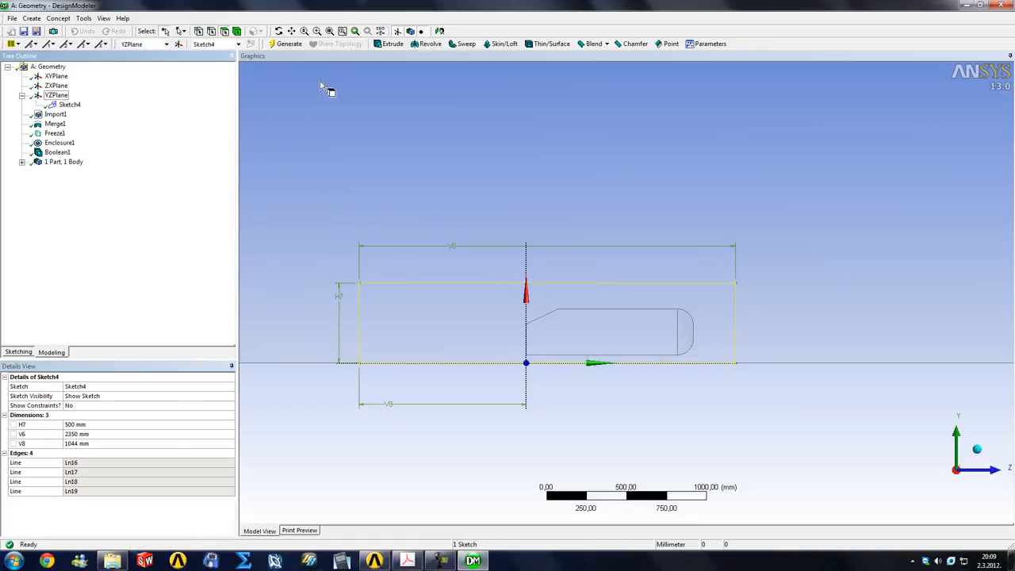
click(389, 44)
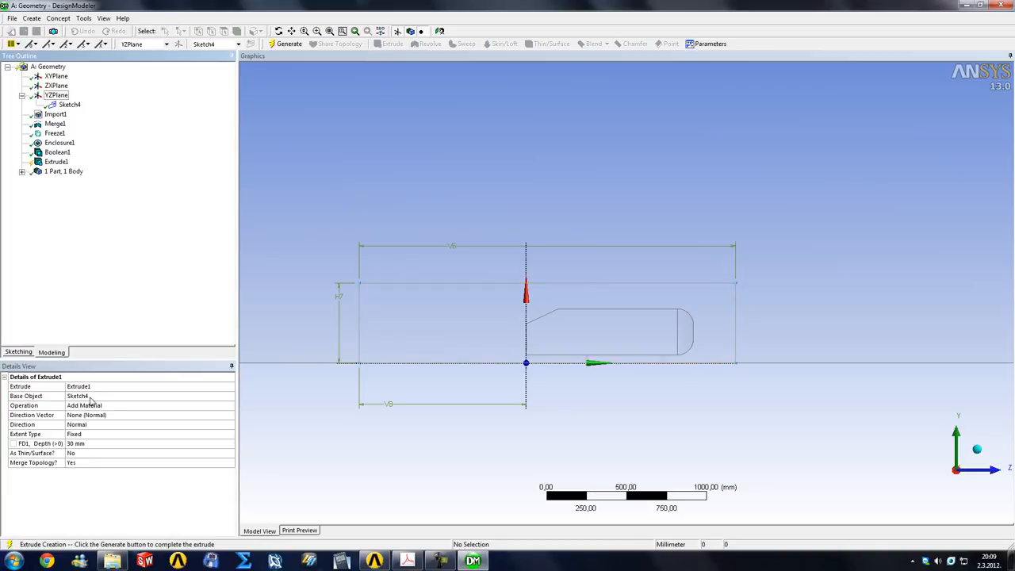
click(97, 446)
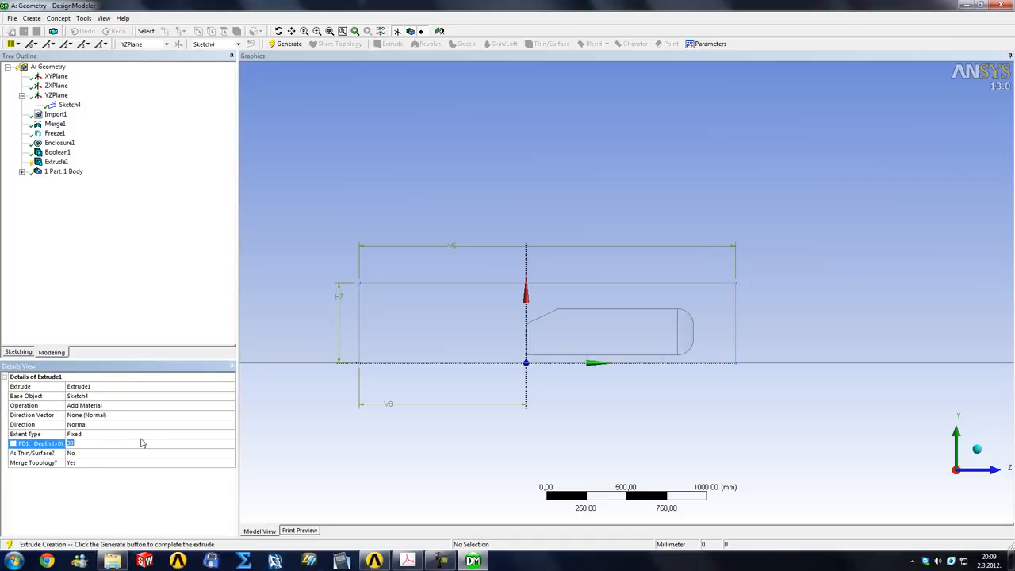
text(200)
key(Return)
Check the extrusion preview against the body's width and increase the depth, trying 250 mm before setting 350 mm
middle_drag(351, 273, 494, 399)
right_drag(533, 382, 651, 440)
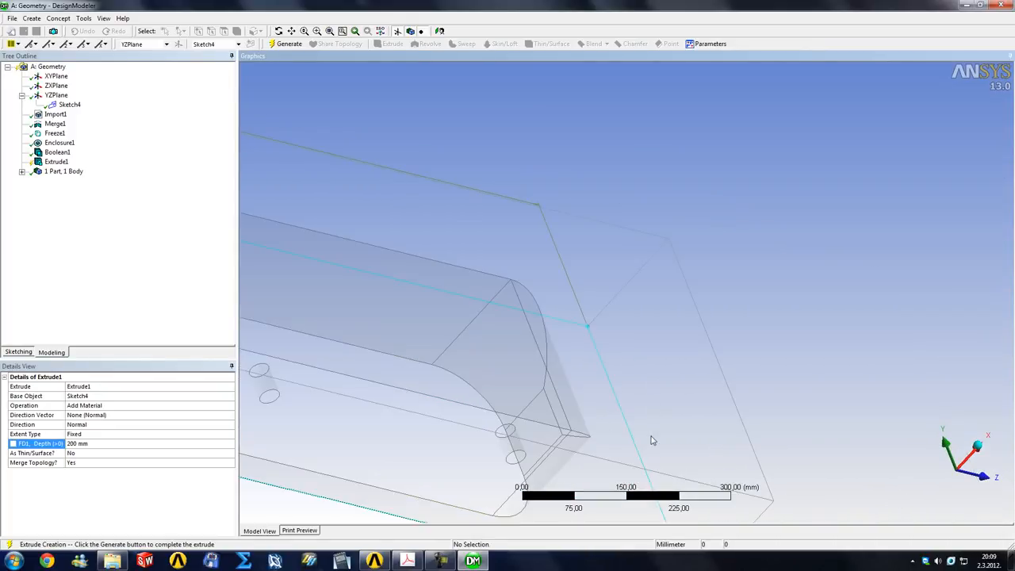
scroll(602, 422, down, 5)
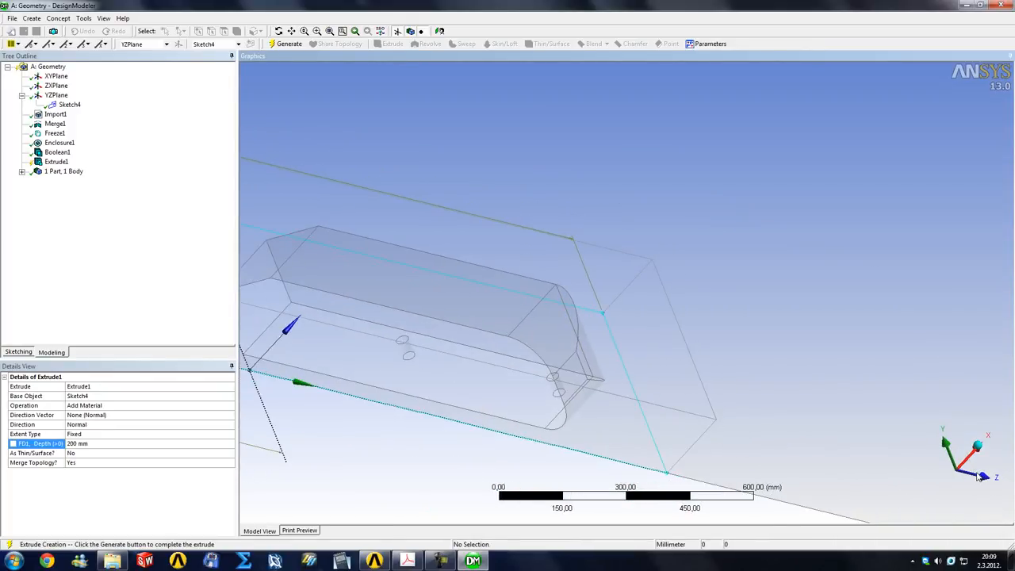
click(960, 475)
right_drag(404, 409, 548, 489)
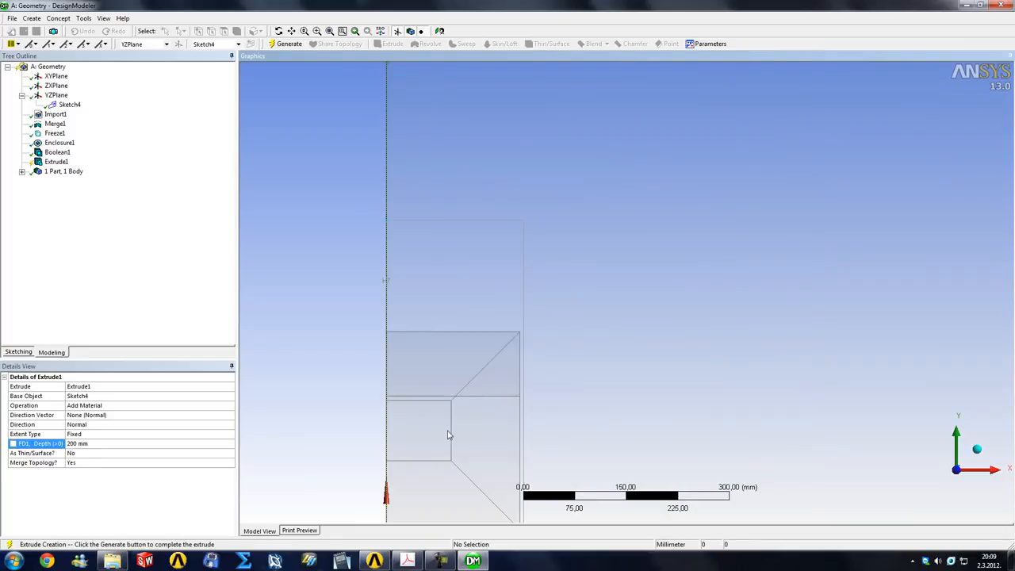
click(108, 443)
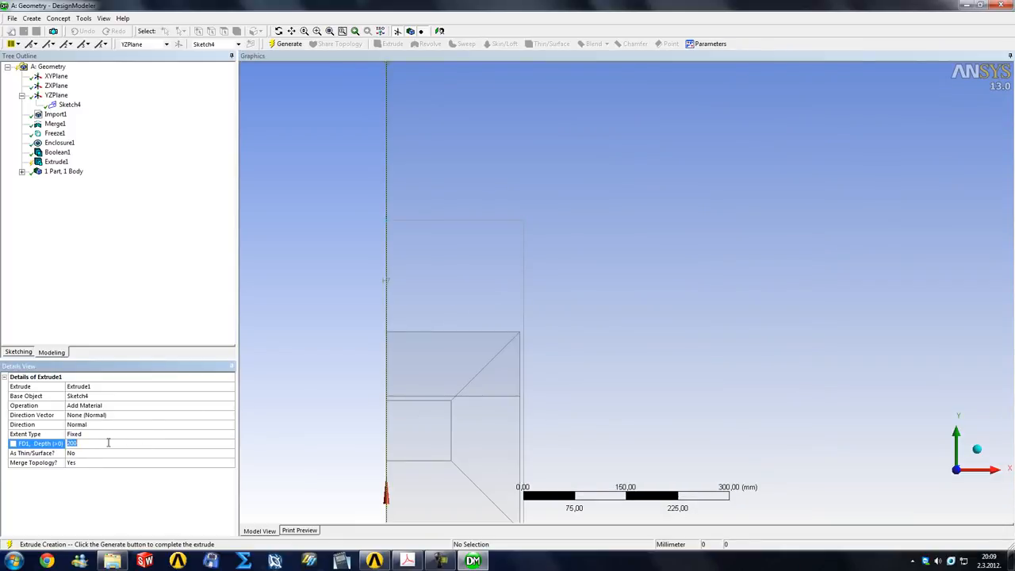
key(Return)
click(108, 444)
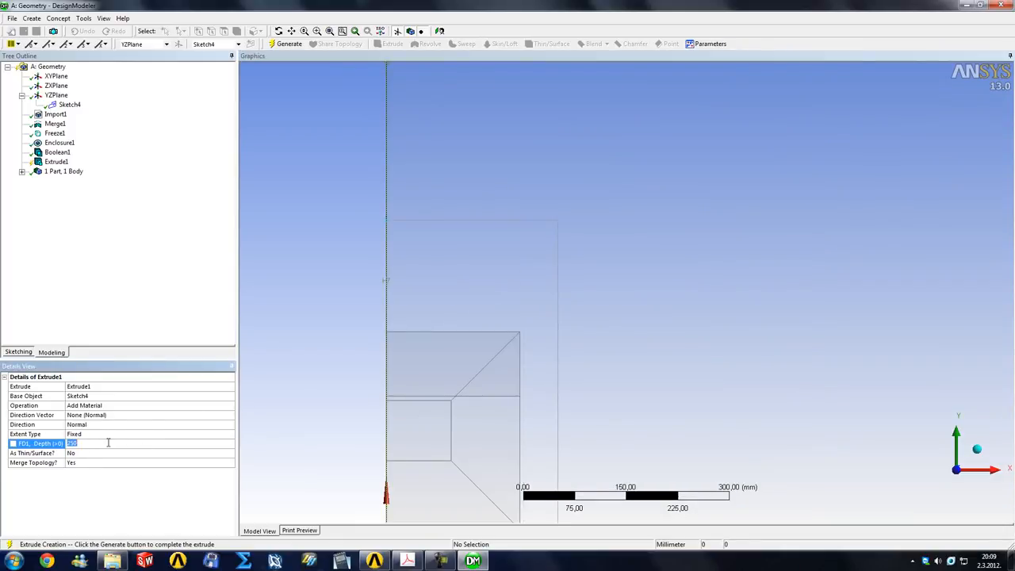
key(Return)
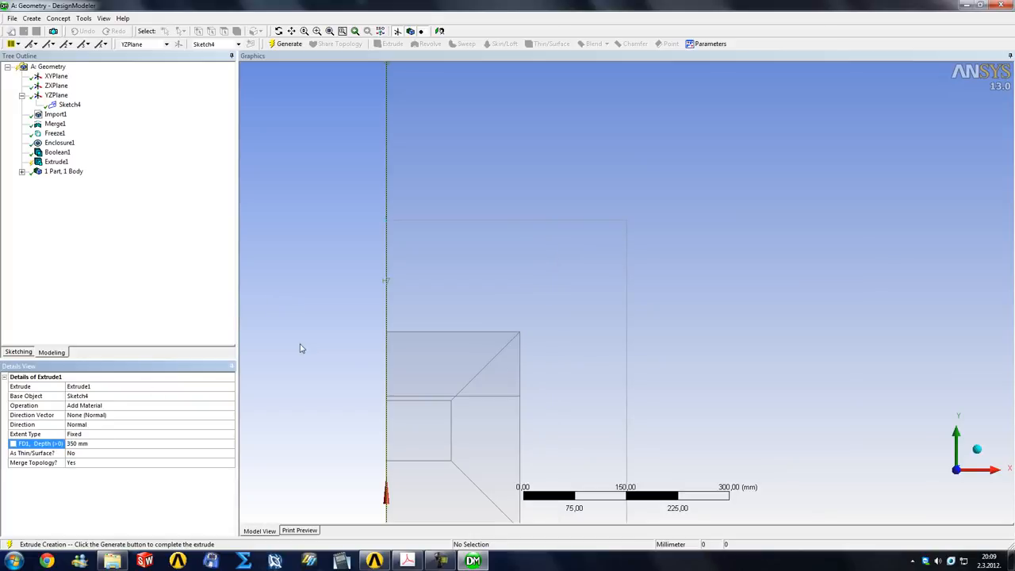
Generate the 350 mm deep extrusion of the rectangle sketch and view the resulting box in 3D
scroll(301, 344, down, 5)
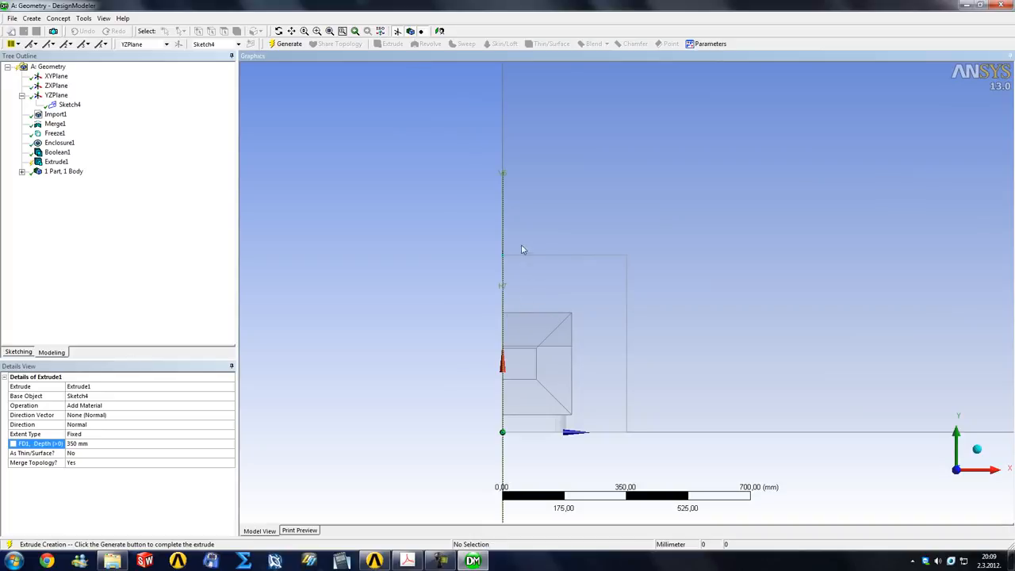
click(287, 44)
middle_drag(347, 258, 571, 324)
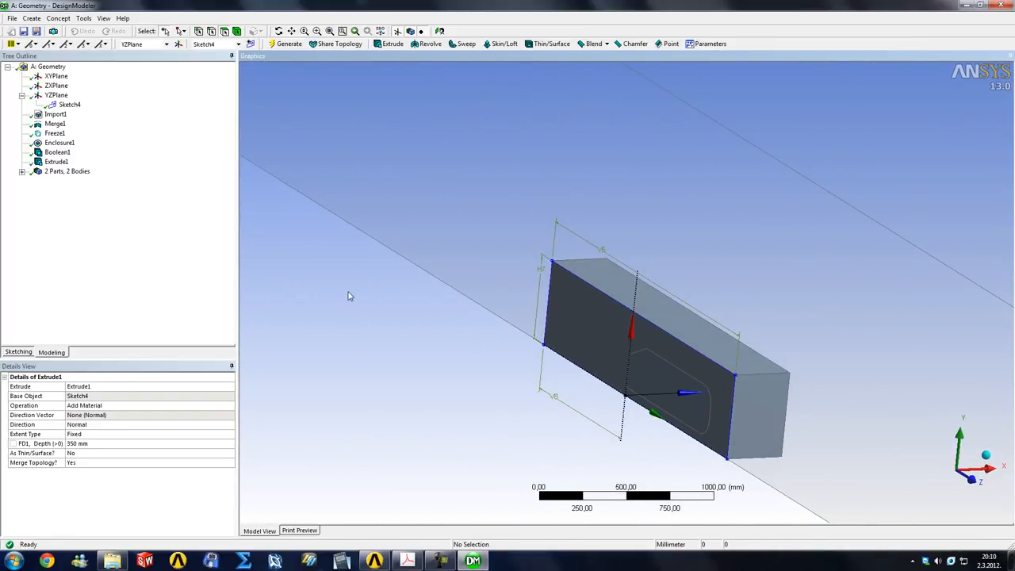
Rename the newly extruded solid body to carbox
click(22, 172)
click(65, 190)
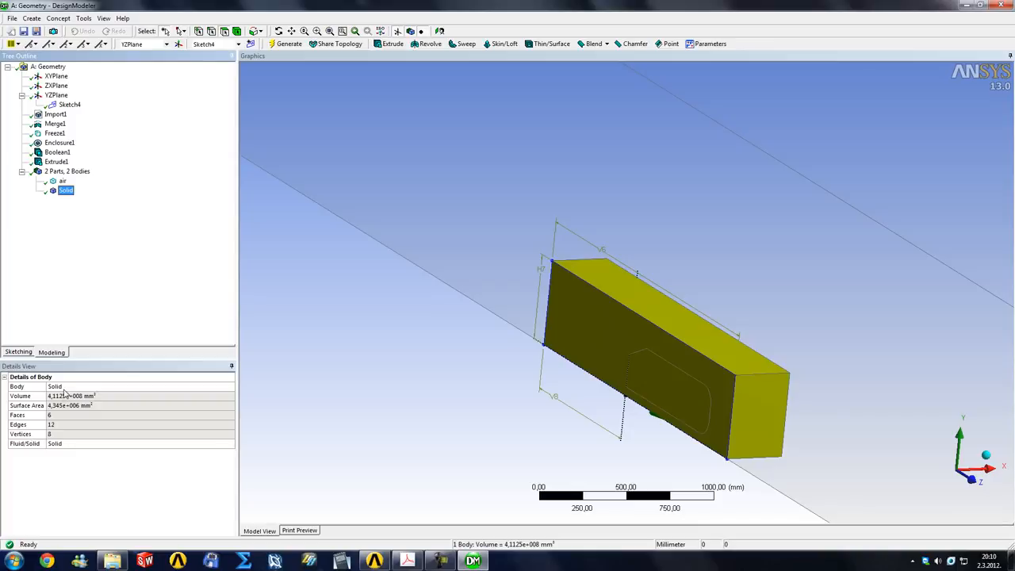
click(67, 386)
text(carbox)
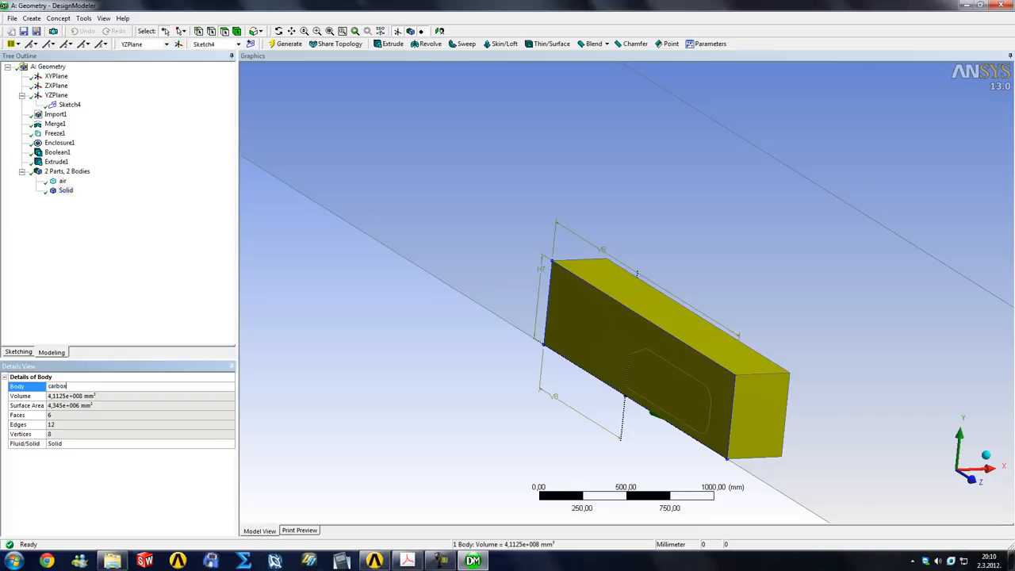
key(Return)
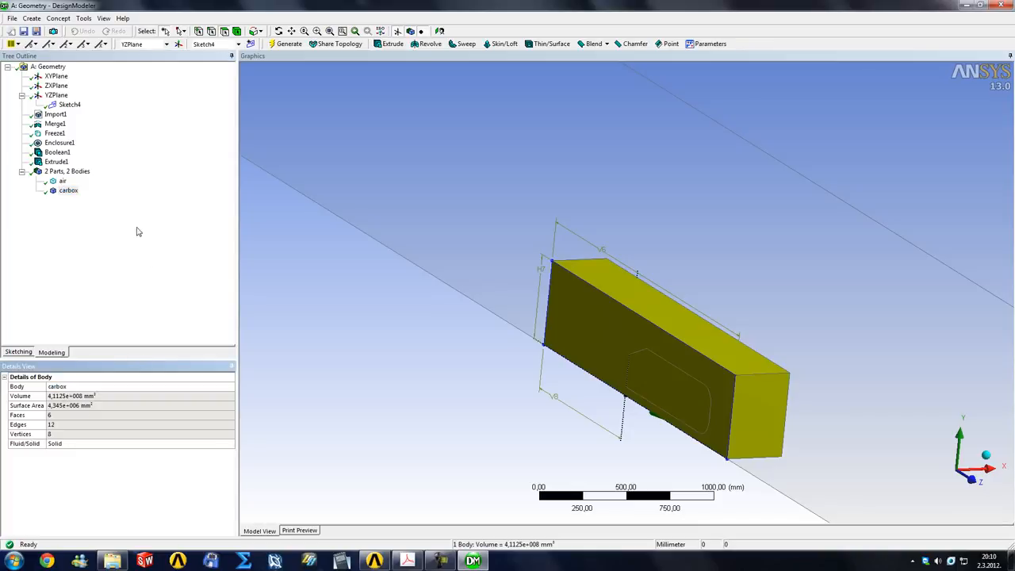
Freeze the carbox body so it stays separate from the air body
click(67, 190)
click(58, 18)
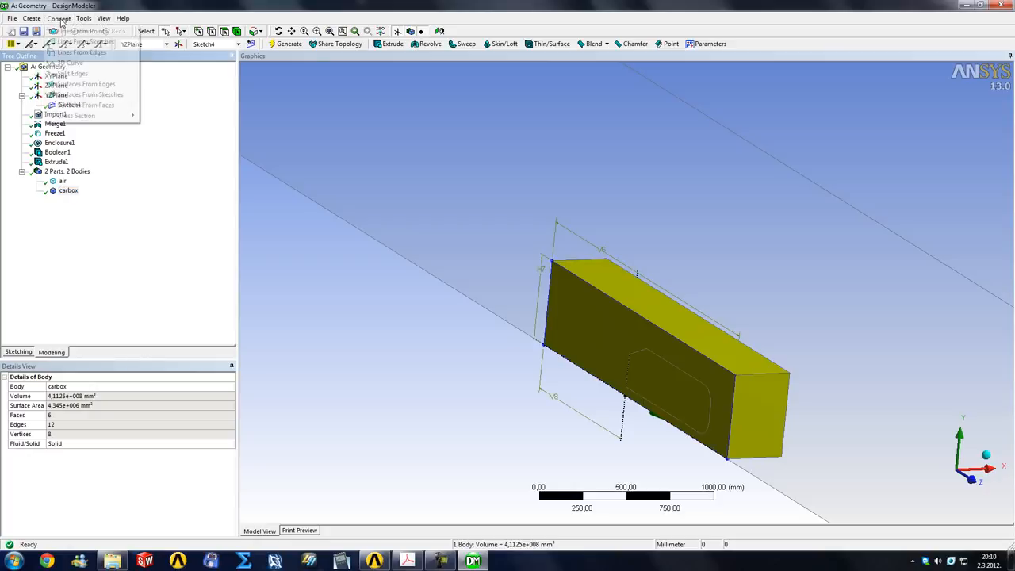
click(95, 30)
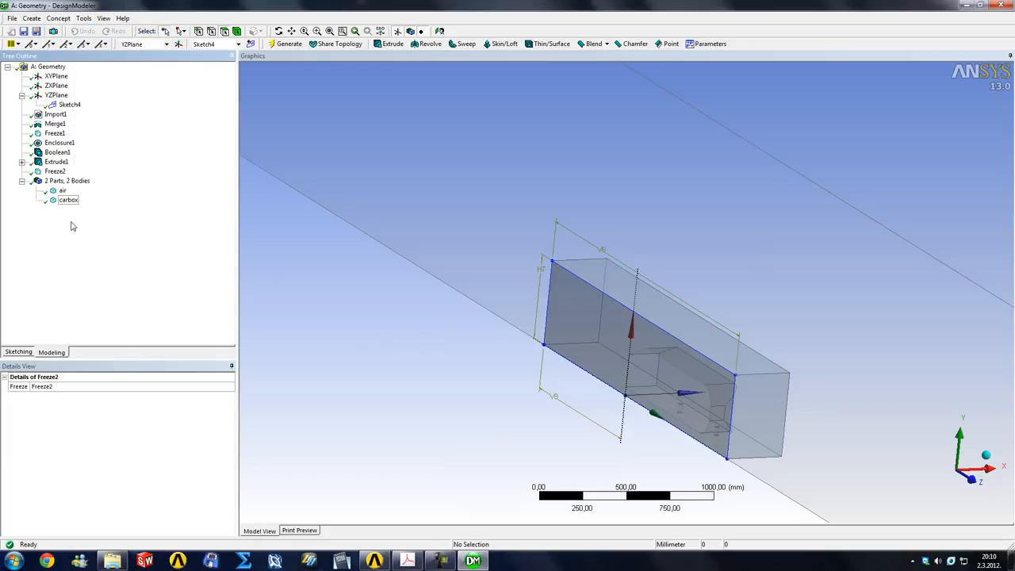
Close the geometry editor and open the mesh of the Fluid Flow (FLUENT) system in Meshing, reading in the modified upstream data
click(1003, 5)
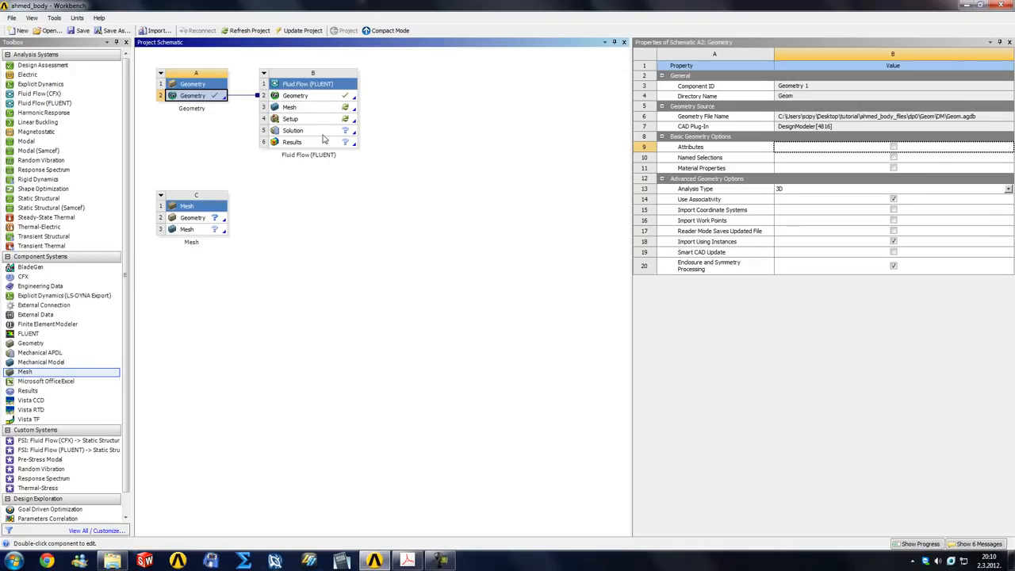
right_click(311, 109)
click(331, 111)
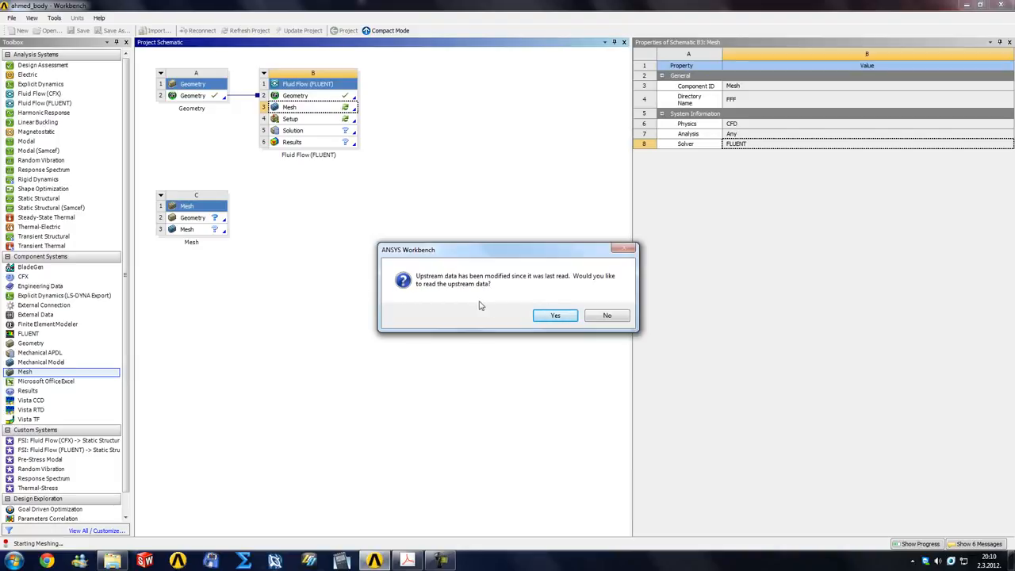
click(555, 316)
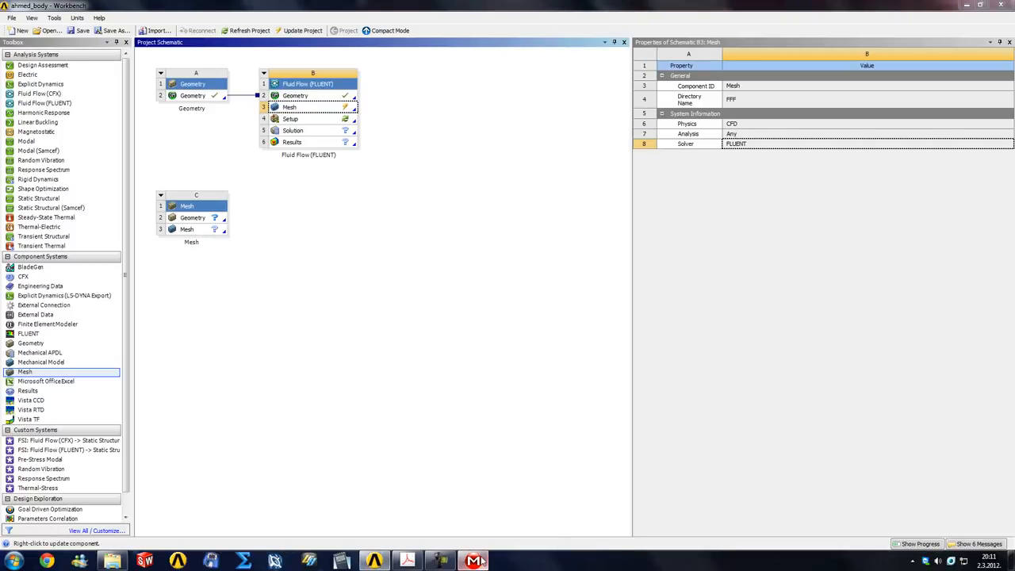
click(473, 561)
click(997, 377)
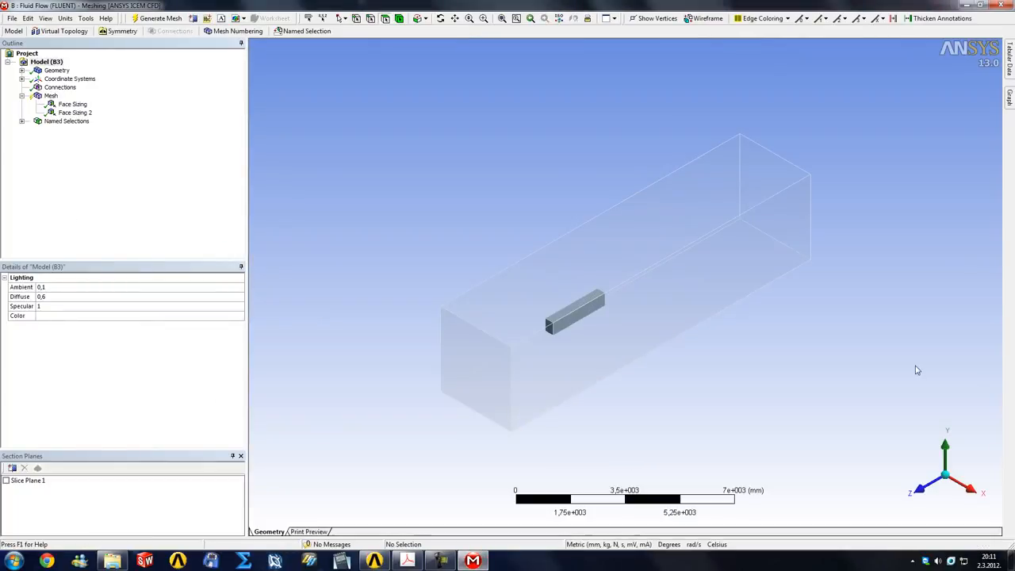
Identify the air and carbox bodies in the model and insert a mesh sizing scoped to the air body
middle_drag(600, 277, 750, 335)
right_drag(559, 301, 728, 404)
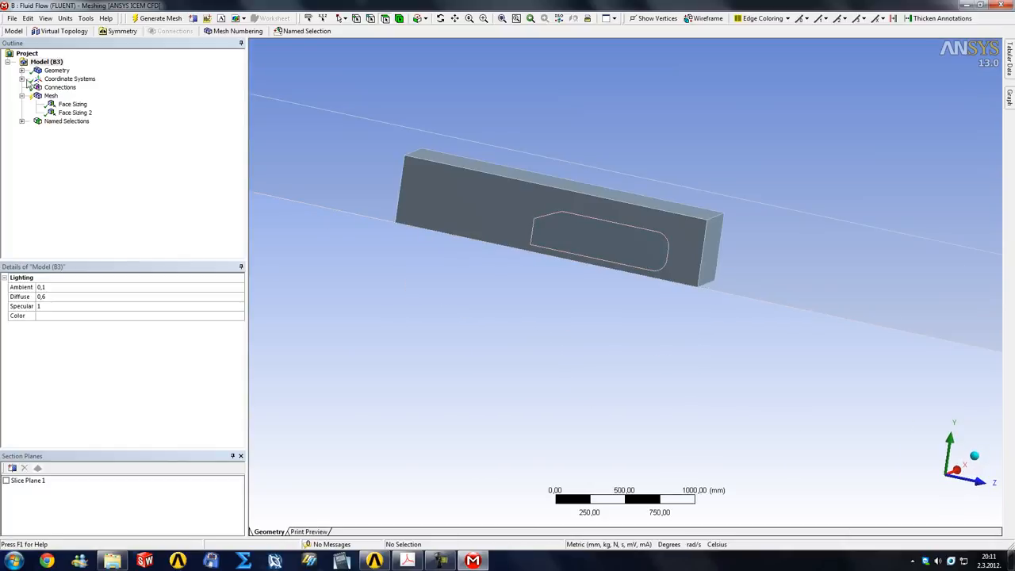
click(22, 70)
click(61, 80)
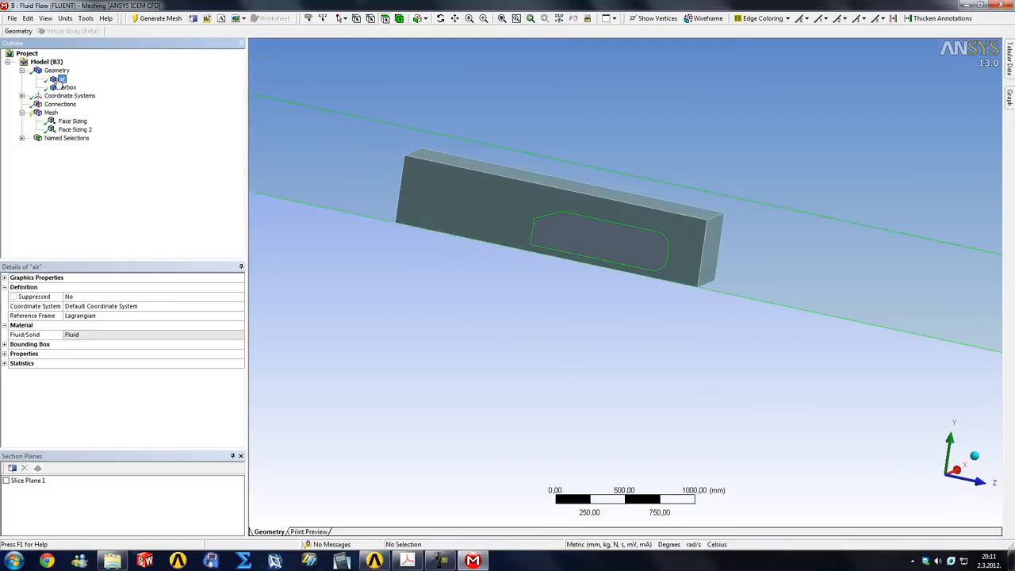
click(66, 87)
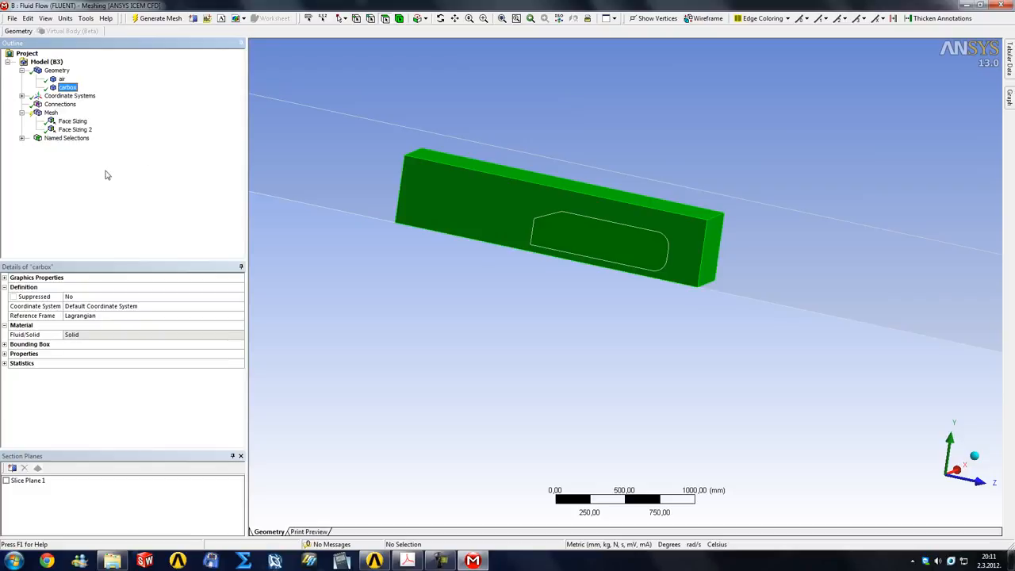
right_click(48, 114)
mouse_move(76, 116)
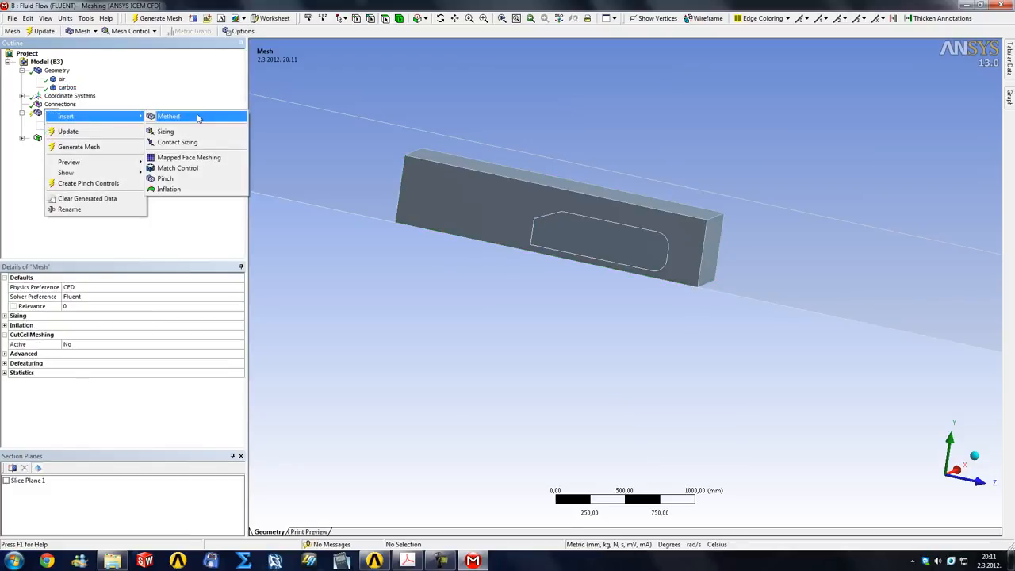
click(171, 132)
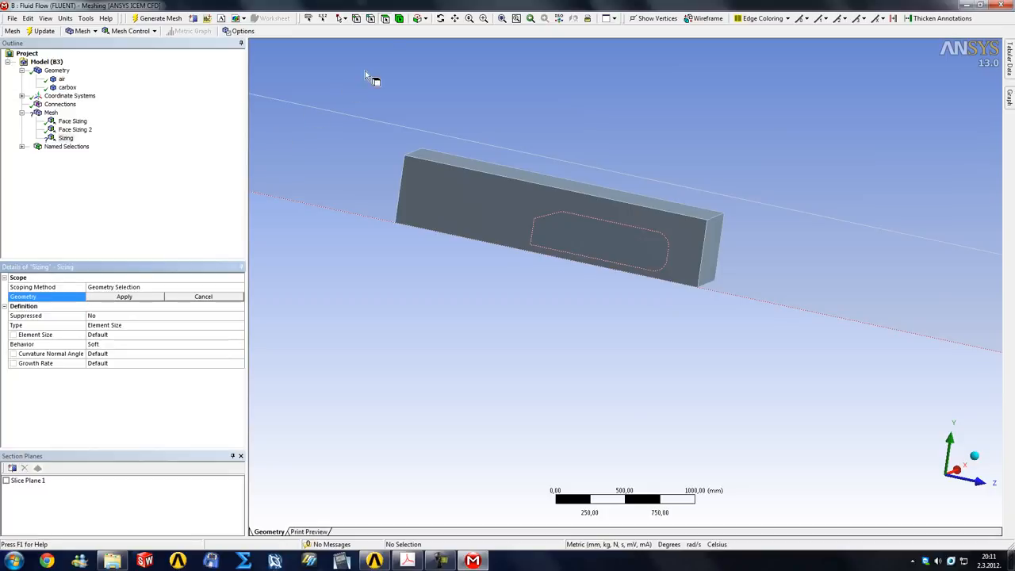
click(402, 22)
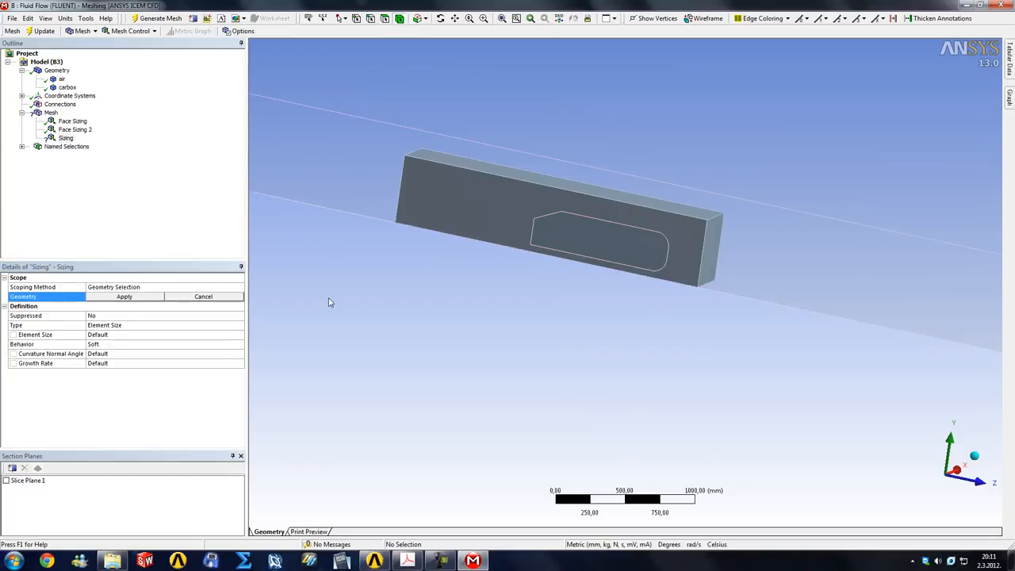
click(292, 91)
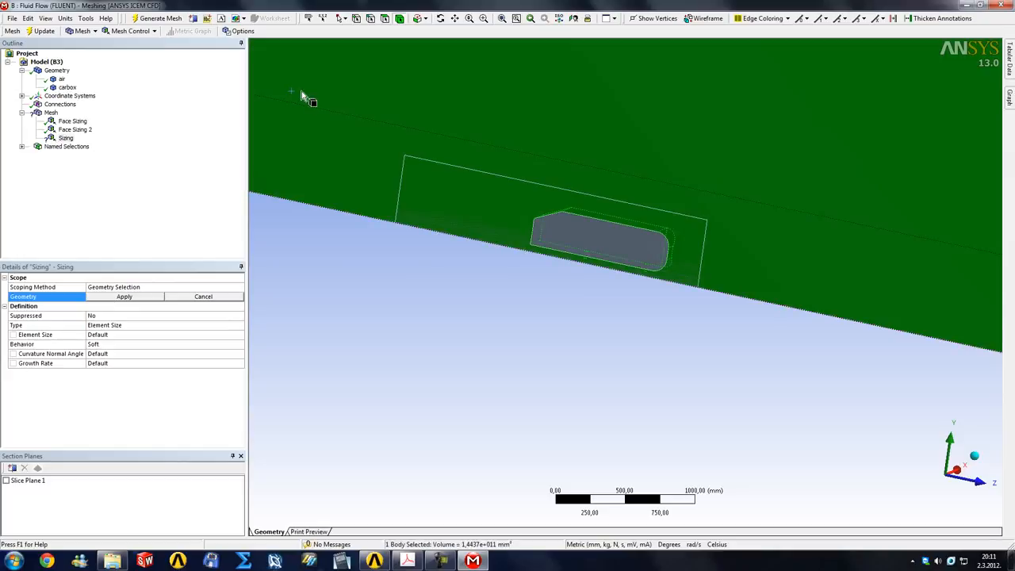
click(124, 297)
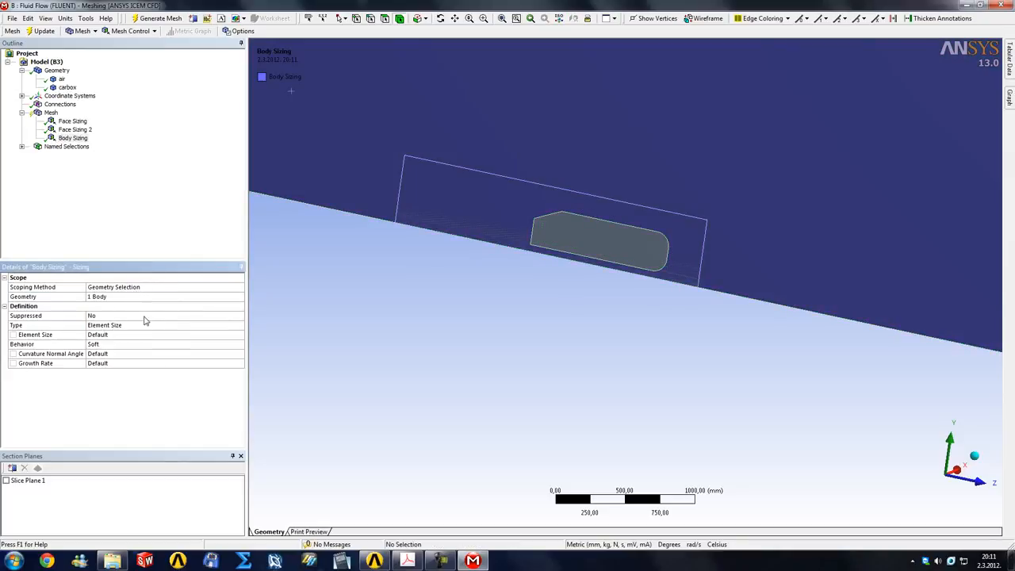
Set the body sizing's type to Body of Influence, with carbox as the influencing body and an element size of 15 mm
click(139, 328)
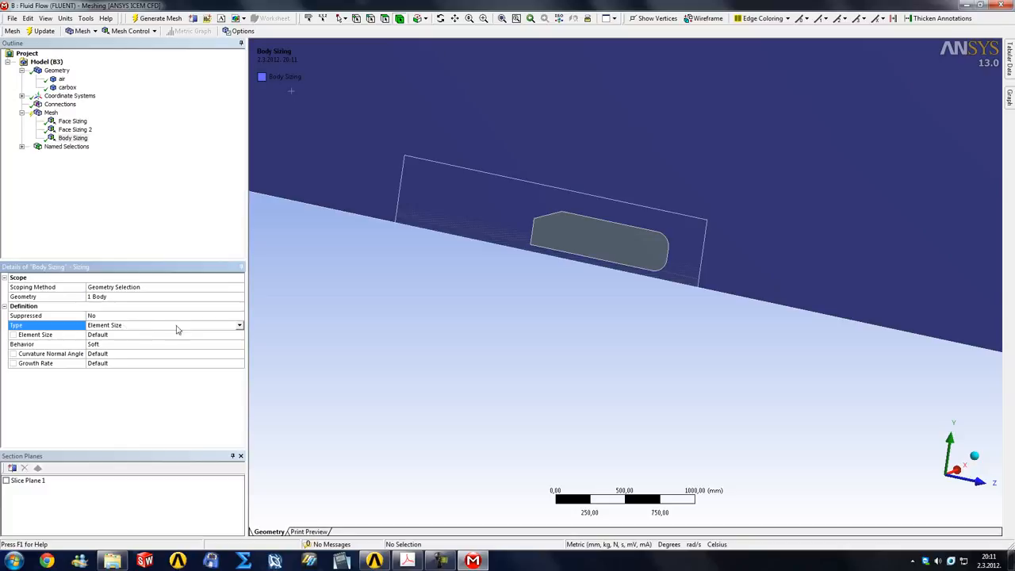
click(240, 326)
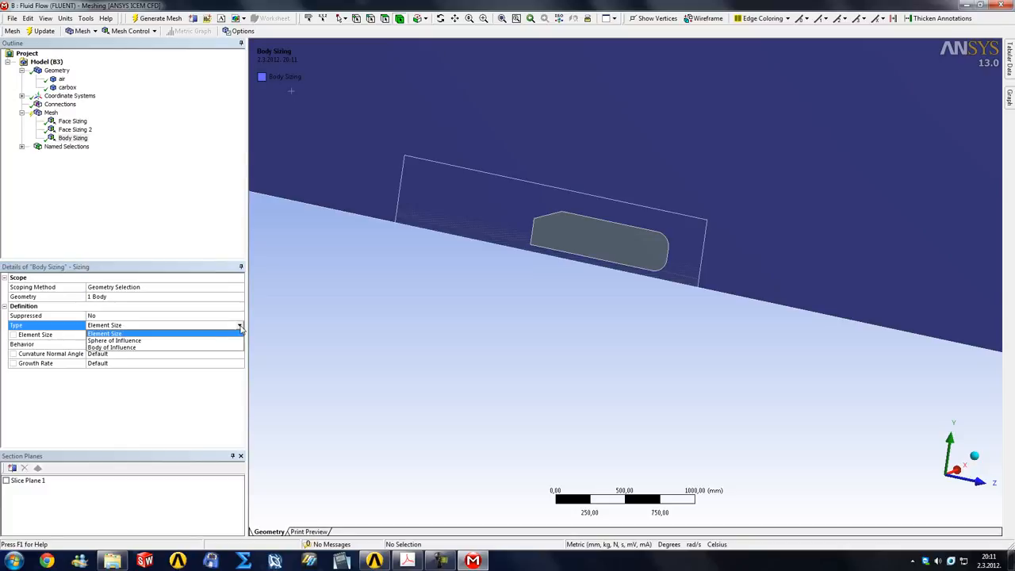
click(132, 345)
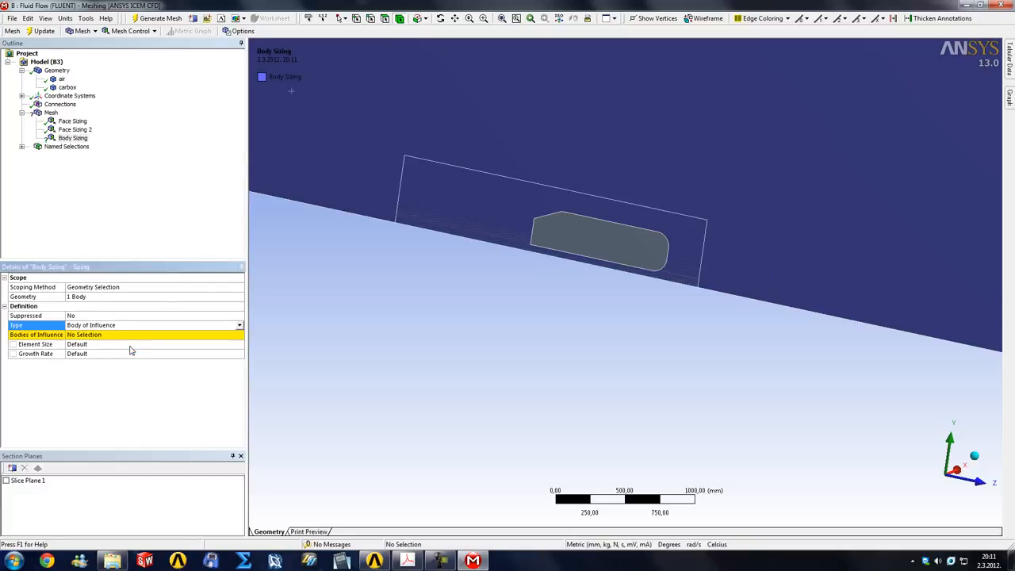
click(89, 335)
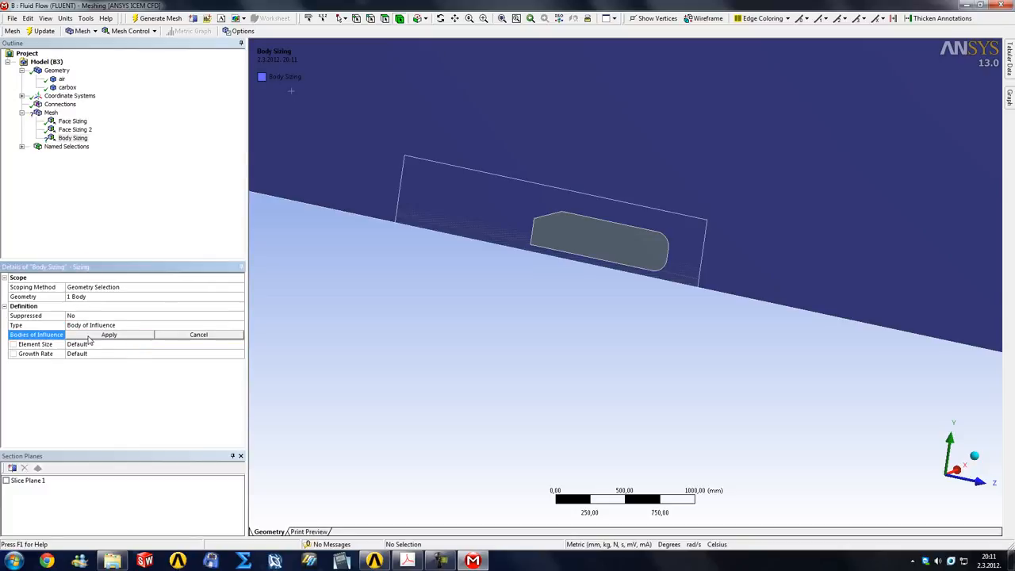
click(576, 247)
click(122, 335)
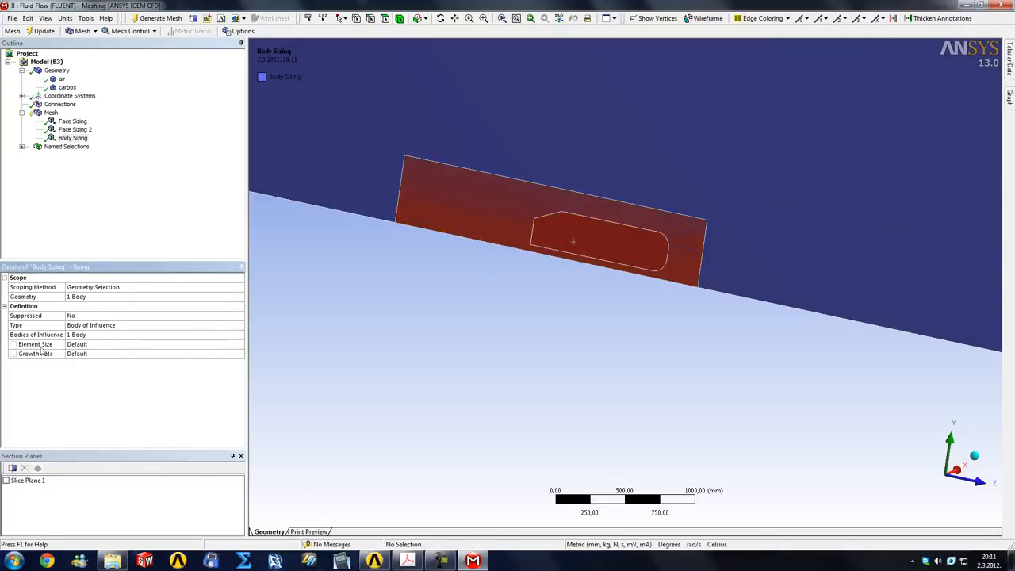
click(97, 344)
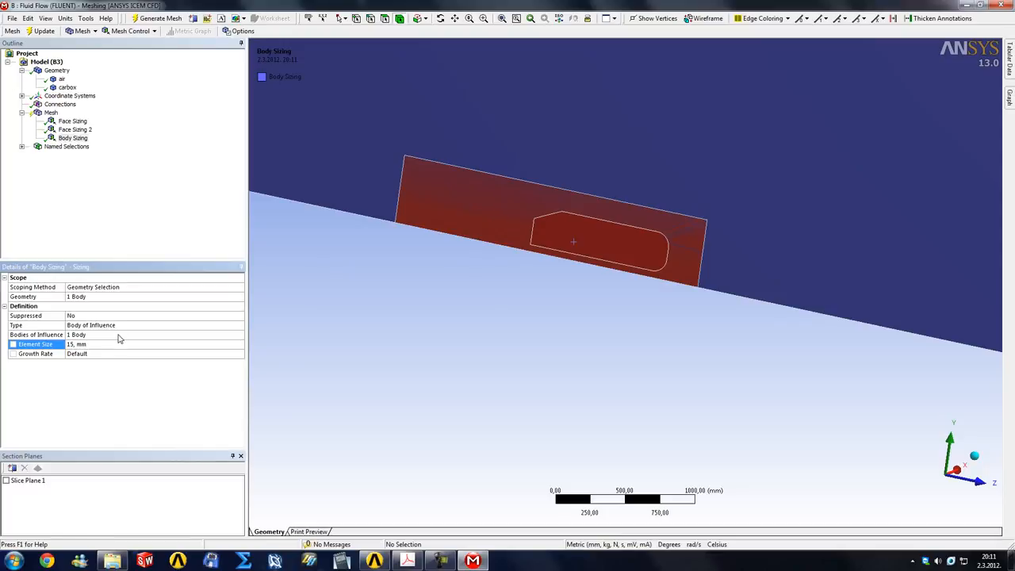
Update the mesh with the new body sizing and examine the cells around the Ahmed body up close
click(51, 112)
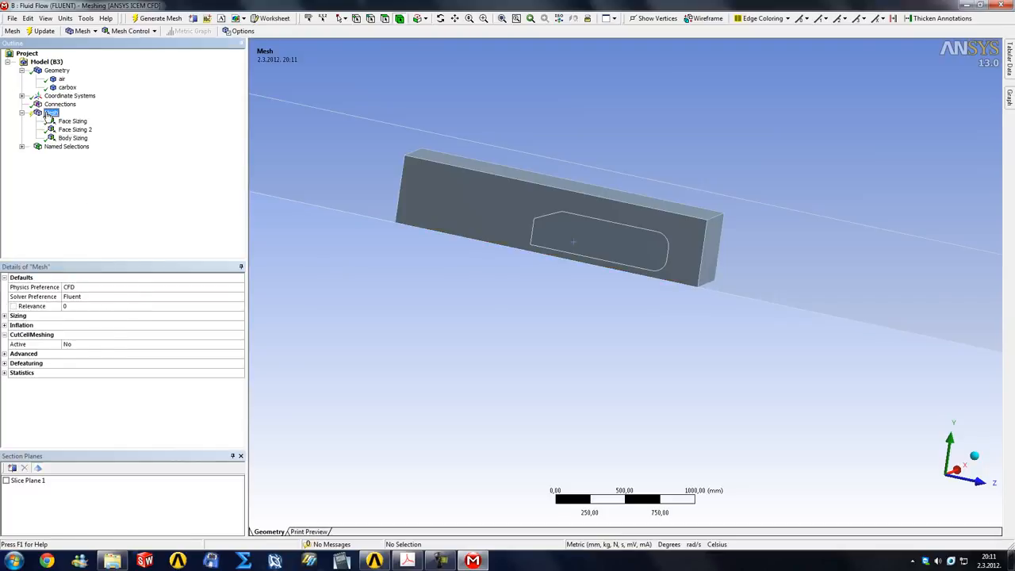
click(44, 33)
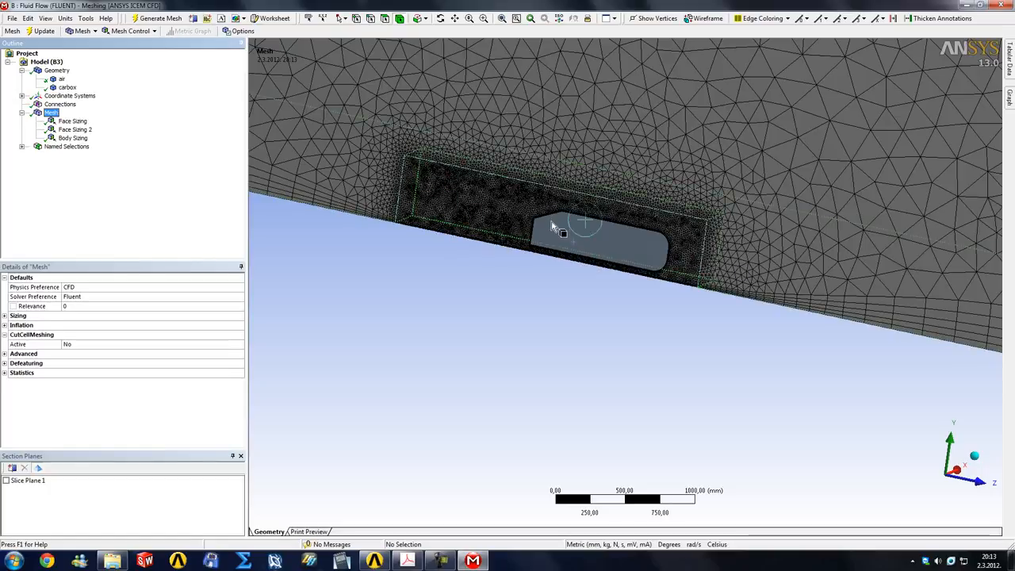
click(572, 246)
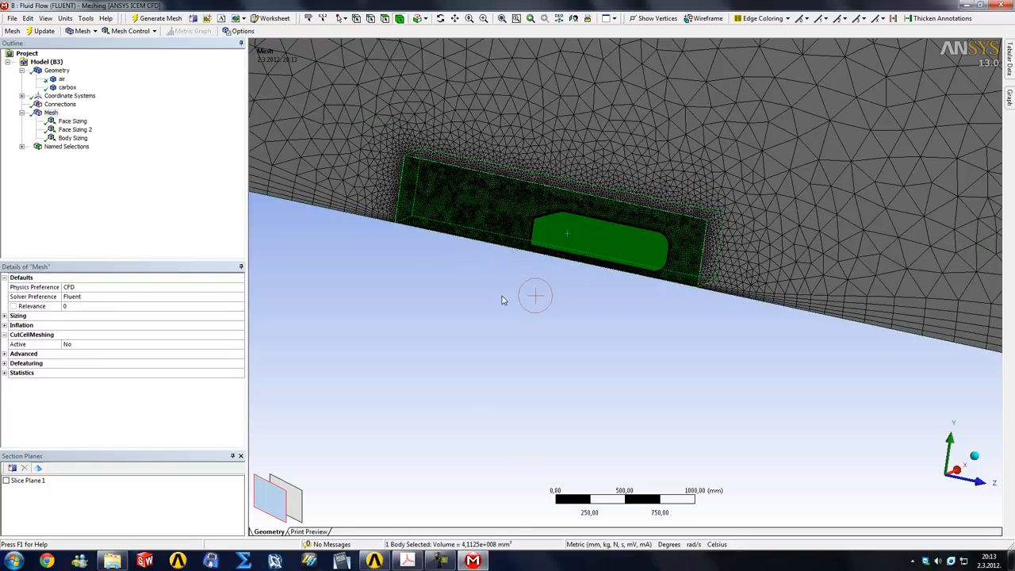
click(584, 297)
right_drag(565, 237, 647, 280)
scroll(672, 282, down, 2)
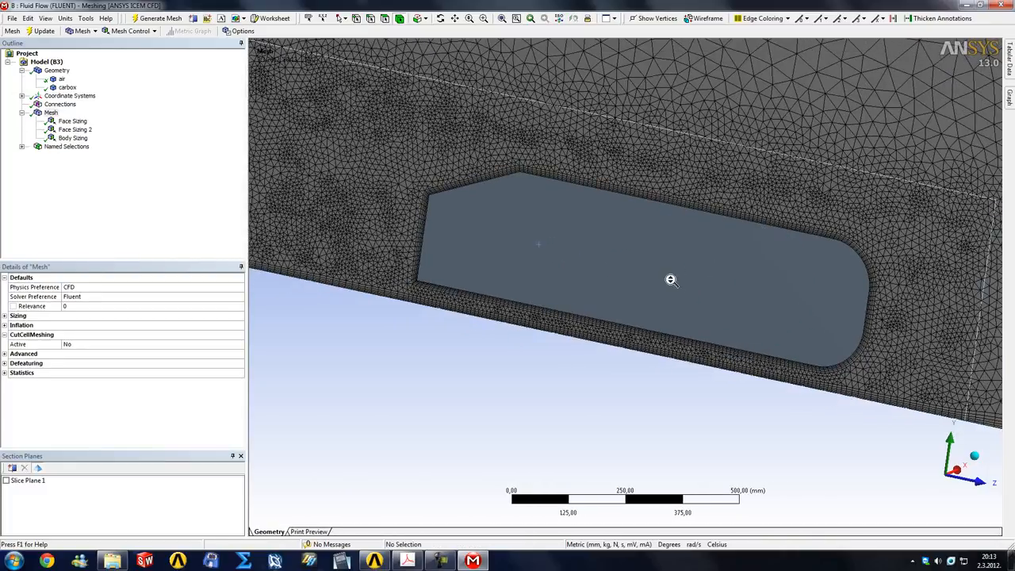
Hide the carbox body and display the mesh to examine the refined region around the Ahmed body and its wake
right_click(67, 88)
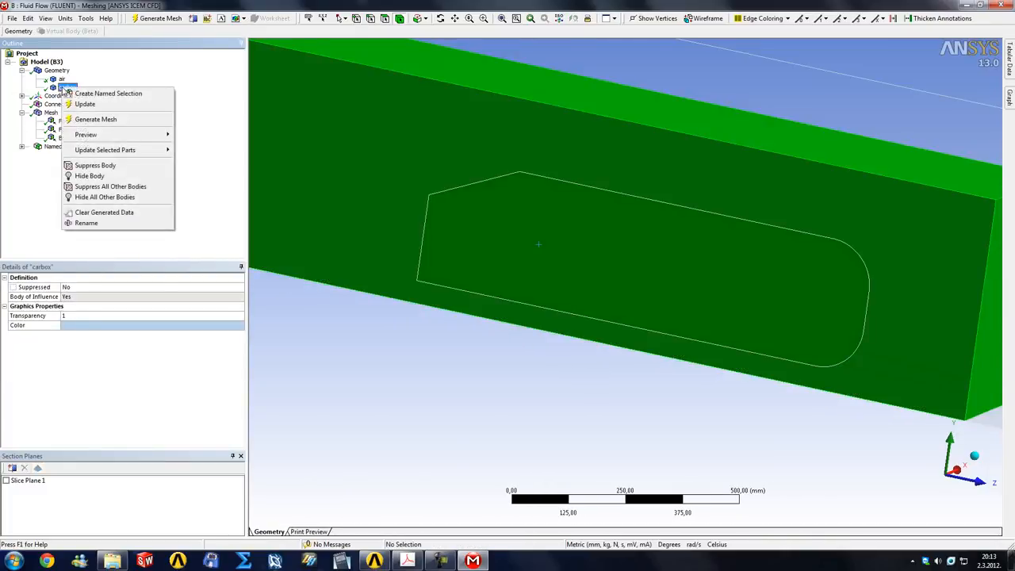
click(93, 176)
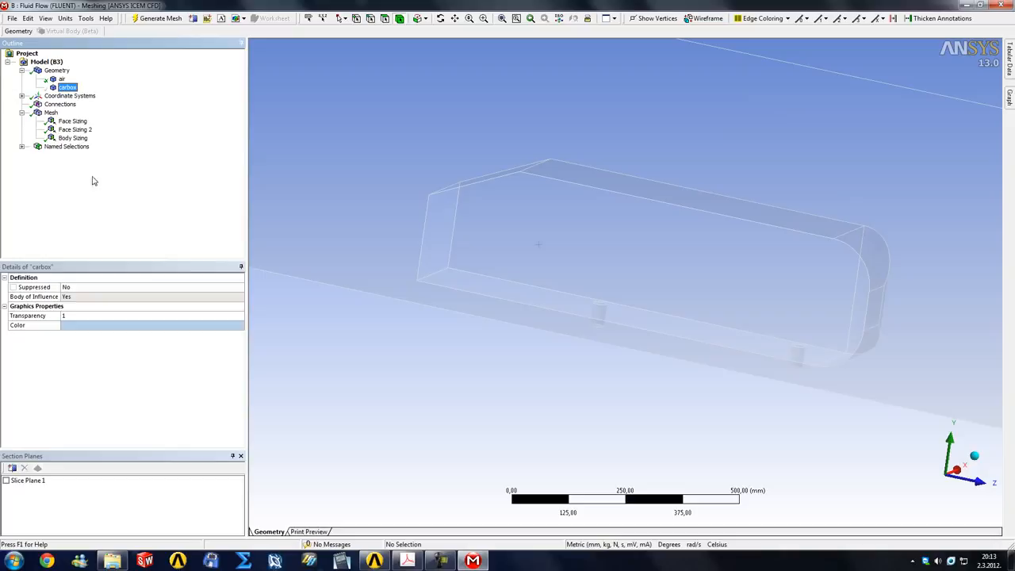
right_click(63, 90)
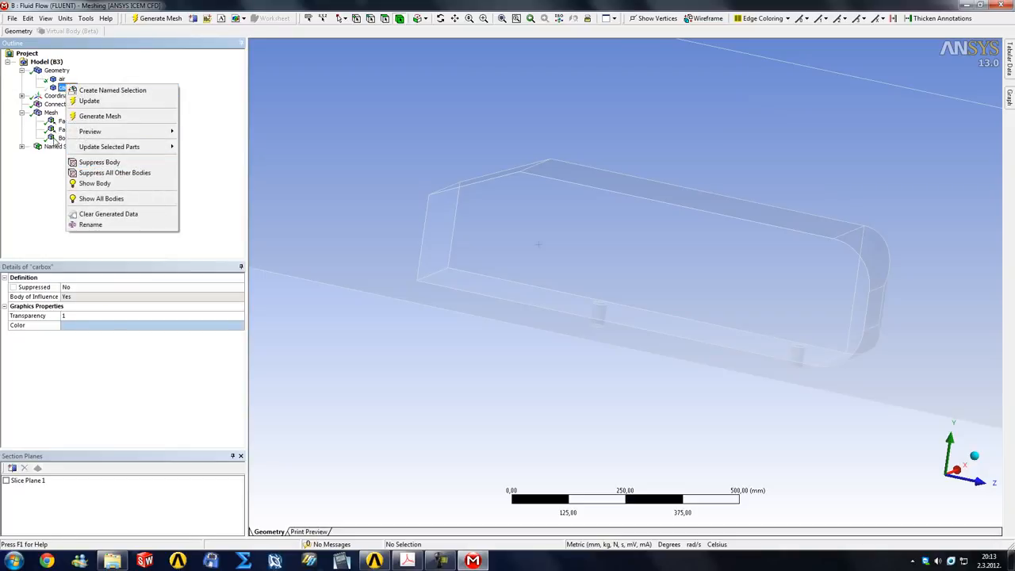
click(57, 139)
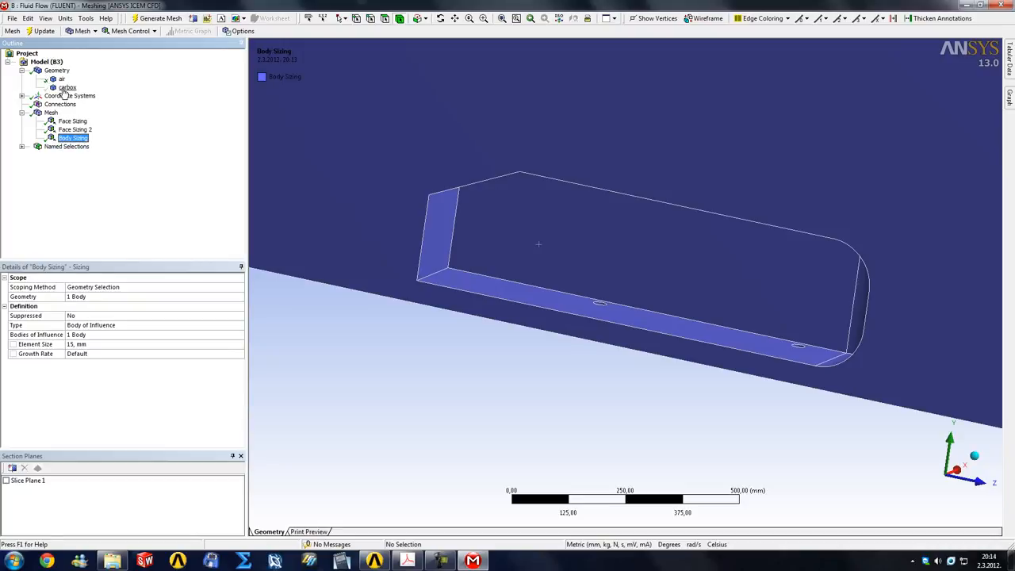
click(51, 112)
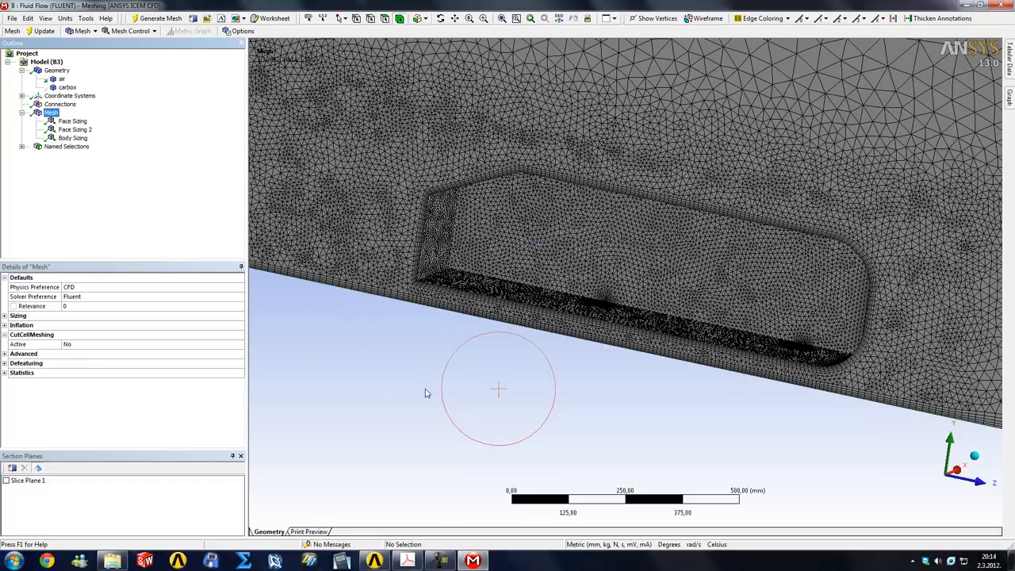
middle_drag(421, 378, 841, 451)
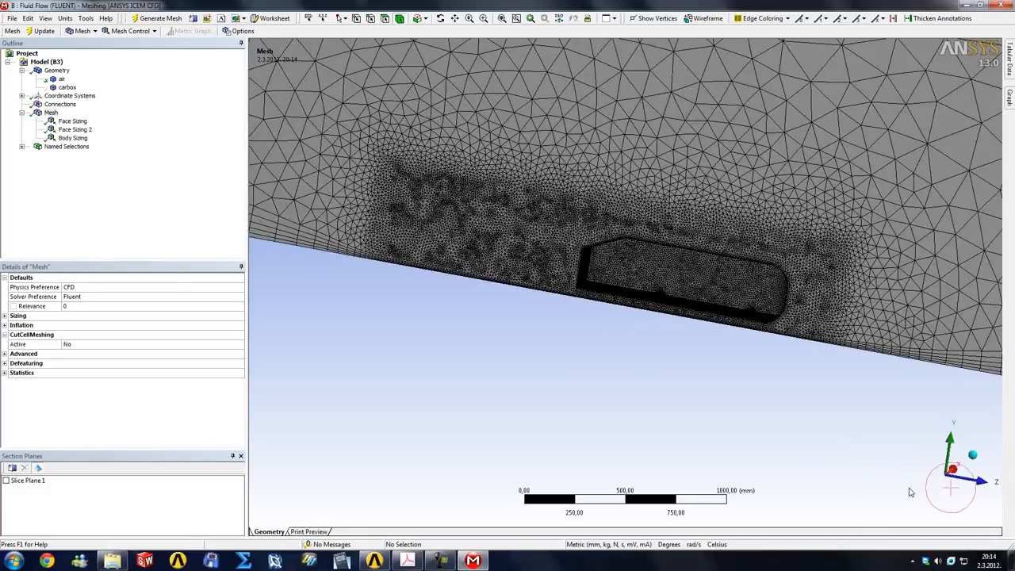
Examine the refined mesh in side view, checking the wake region, the box boundaries and the cells around the Ahmed body
click(952, 471)
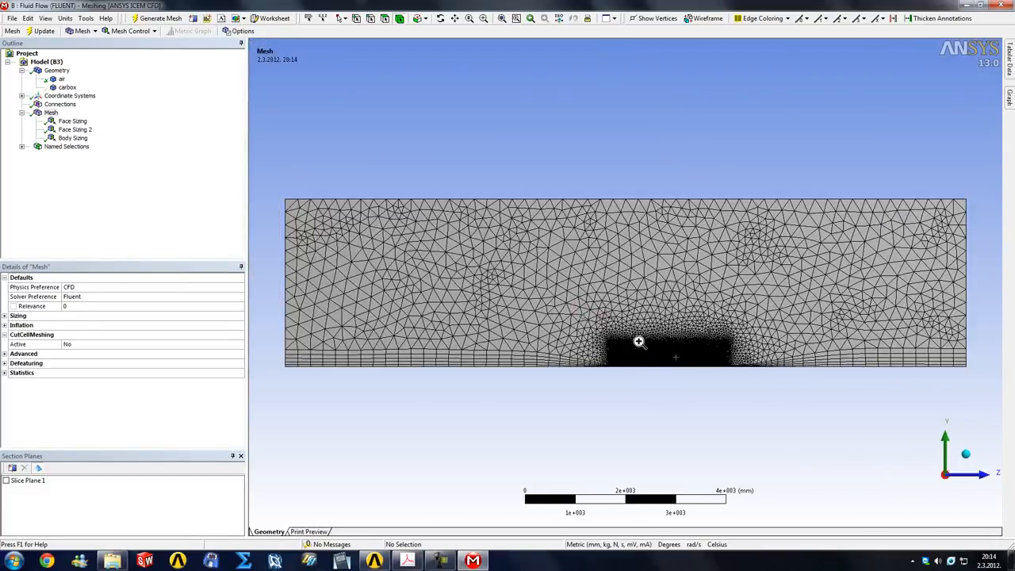
right_drag(639, 342, 782, 380)
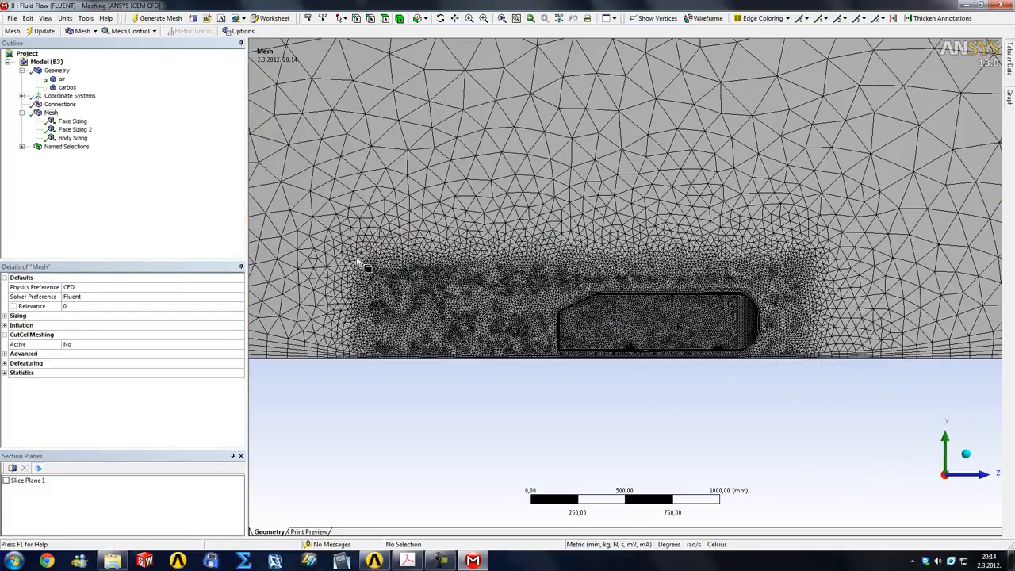
right_drag(338, 241, 655, 387)
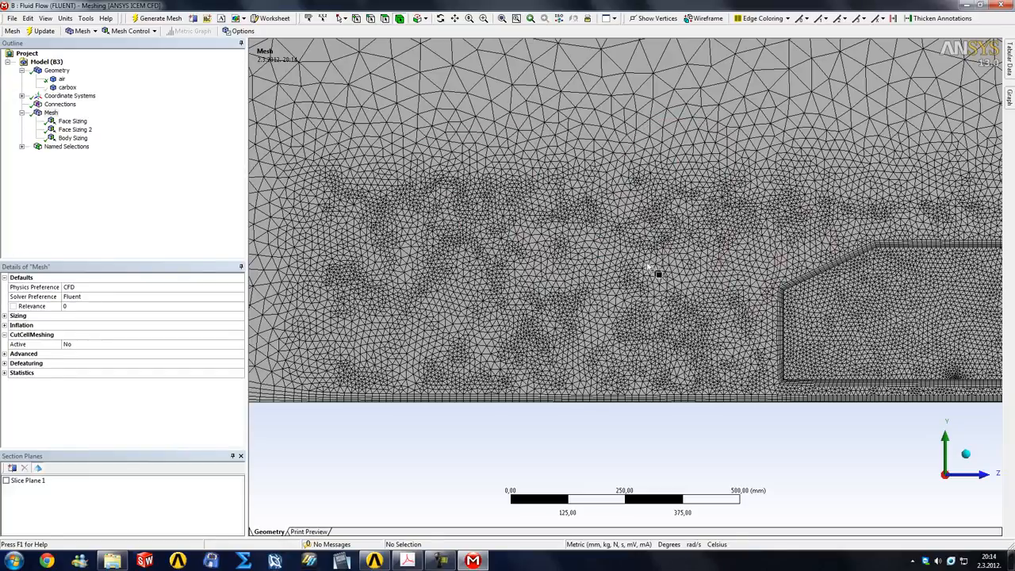
scroll(785, 333, down, 2)
scroll(434, 232, down, 1)
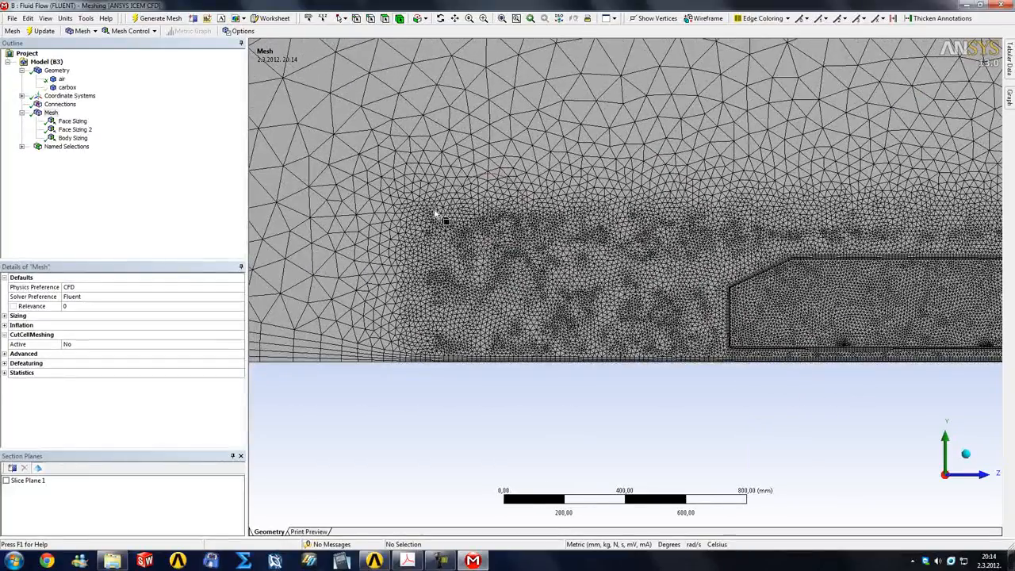
scroll(785, 379, down, 3)
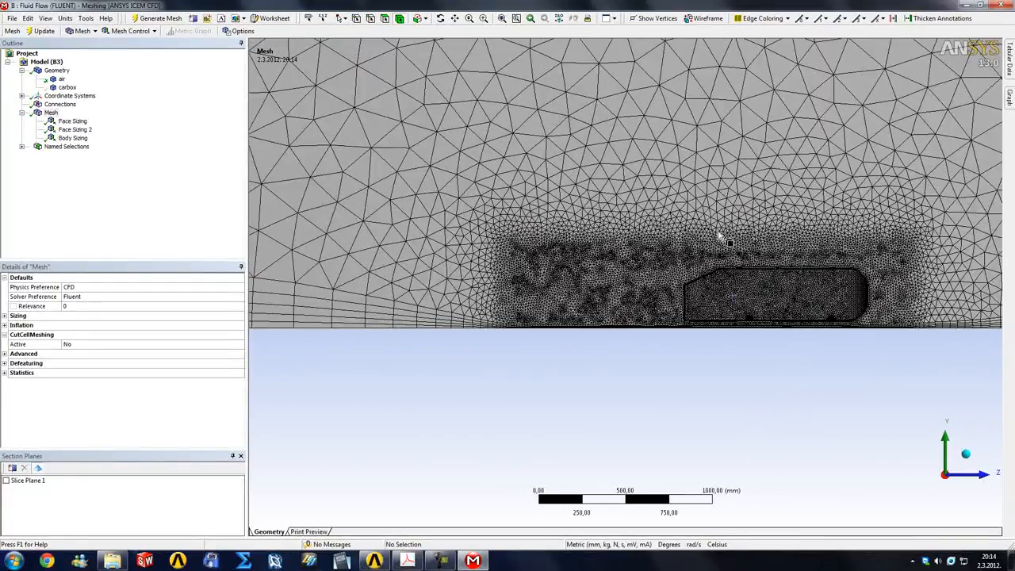
scroll(720, 233, up, 3)
scroll(536, 326, up, 1)
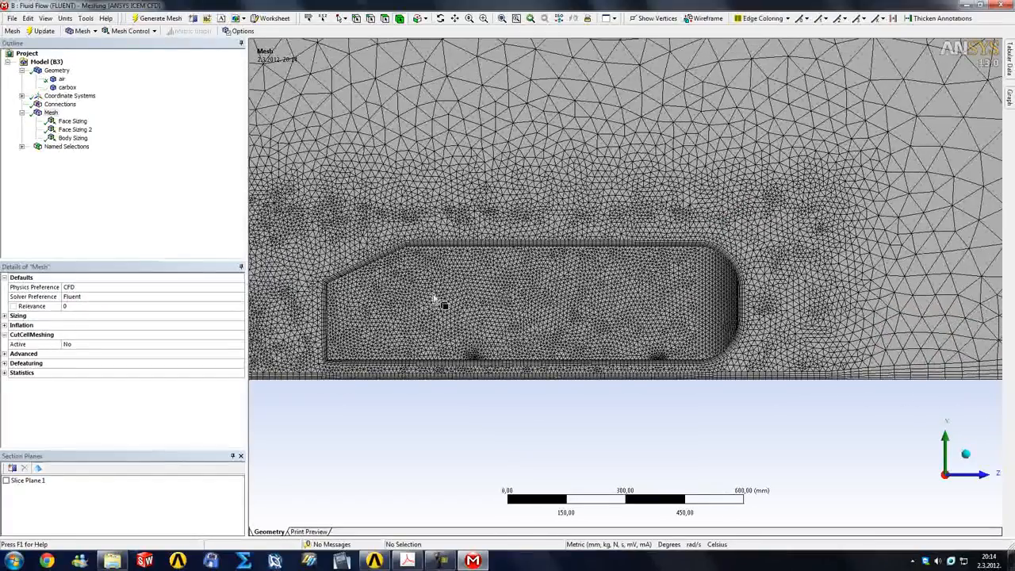
scroll(401, 237, up, 3)
scroll(662, 297, down, 5)
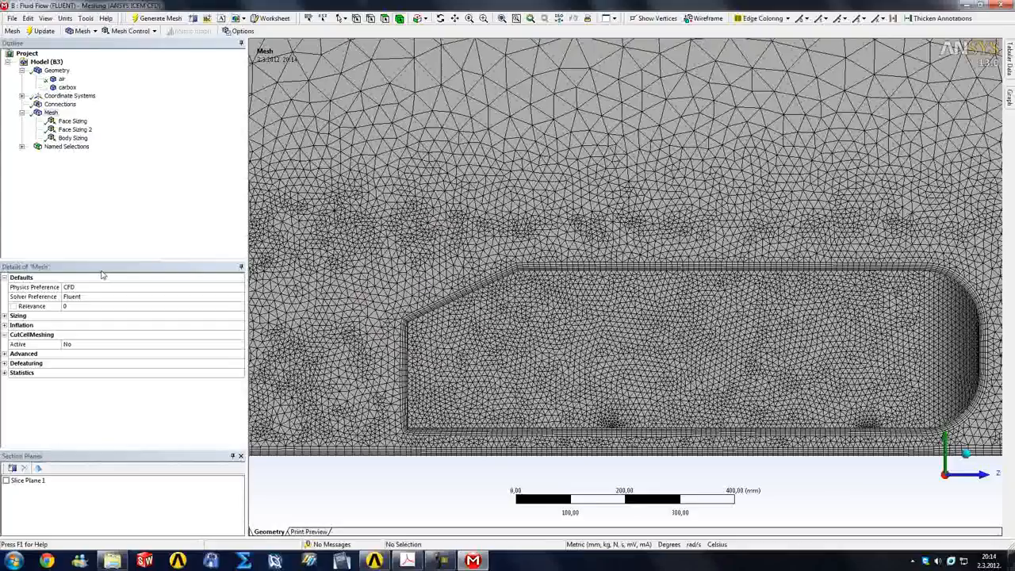
Check the node and element counts in the mesh statistics and display the Skewness mesh metric
click(4, 372)
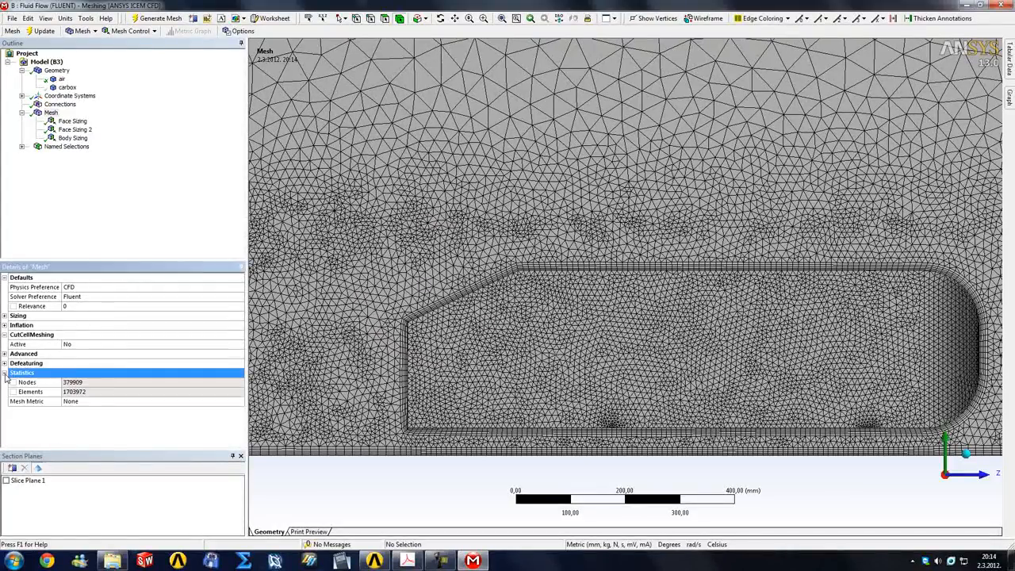
click(70, 395)
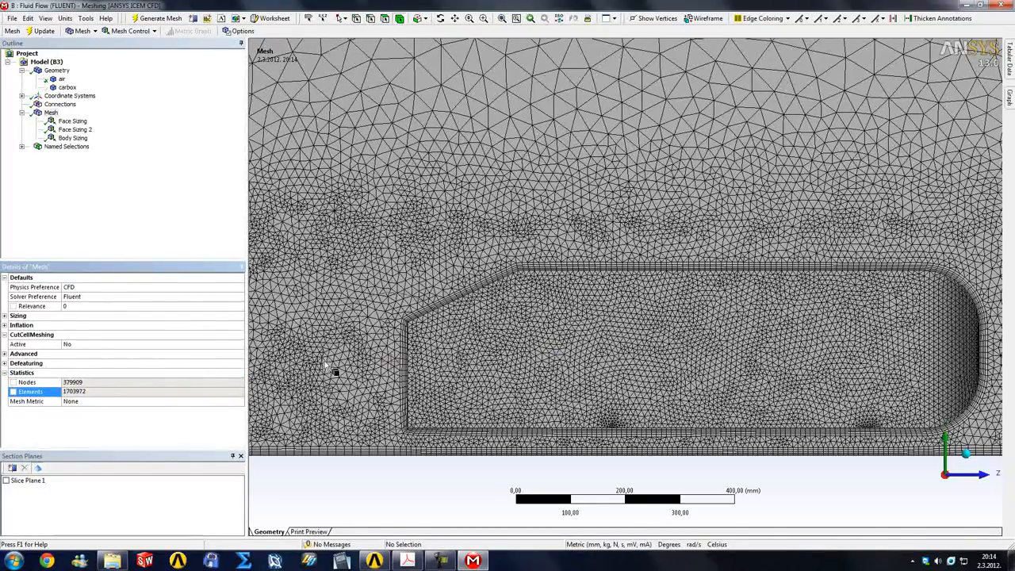
click(92, 402)
click(239, 403)
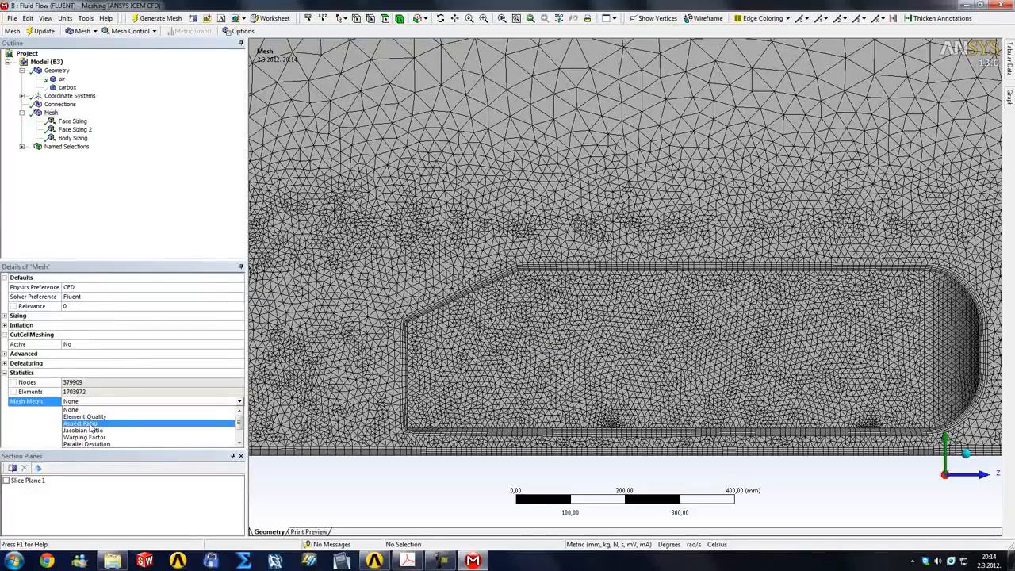
scroll(128, 425, down, 1)
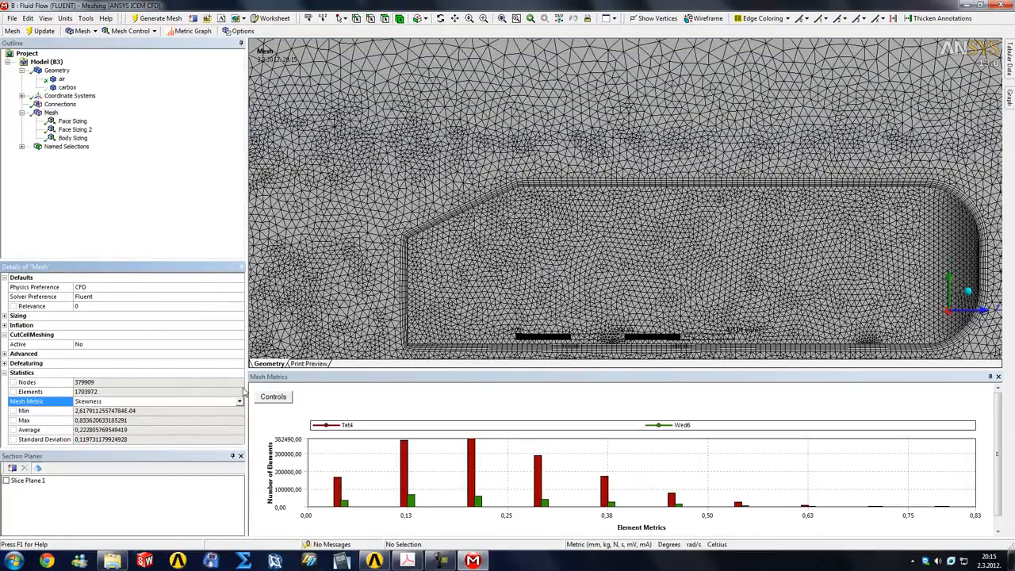
Read the maximum and average skewness of the mesh
click(82, 422)
click(89, 420)
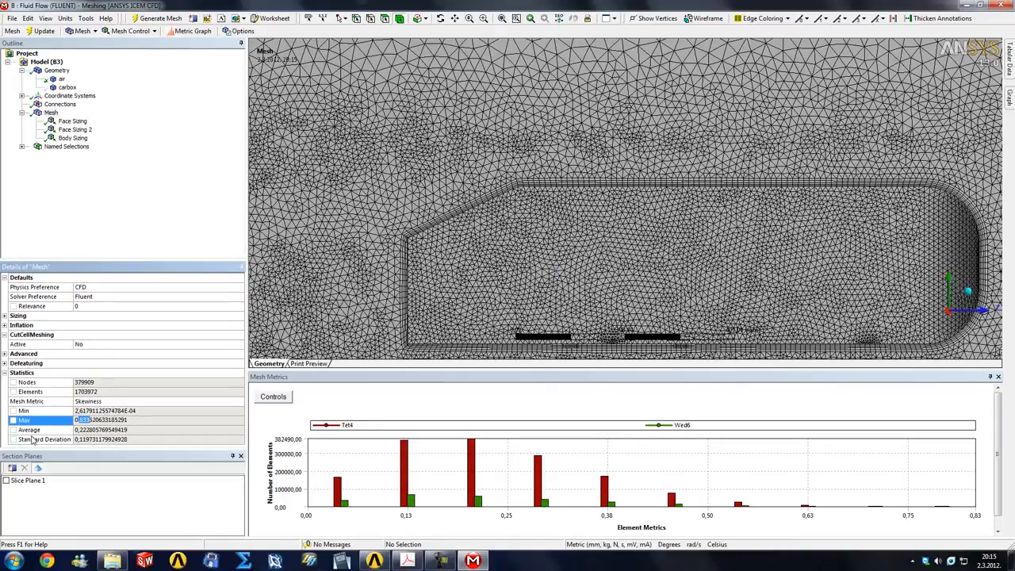
click(77, 429)
drag(76, 429, 96, 429)
click(96, 430)
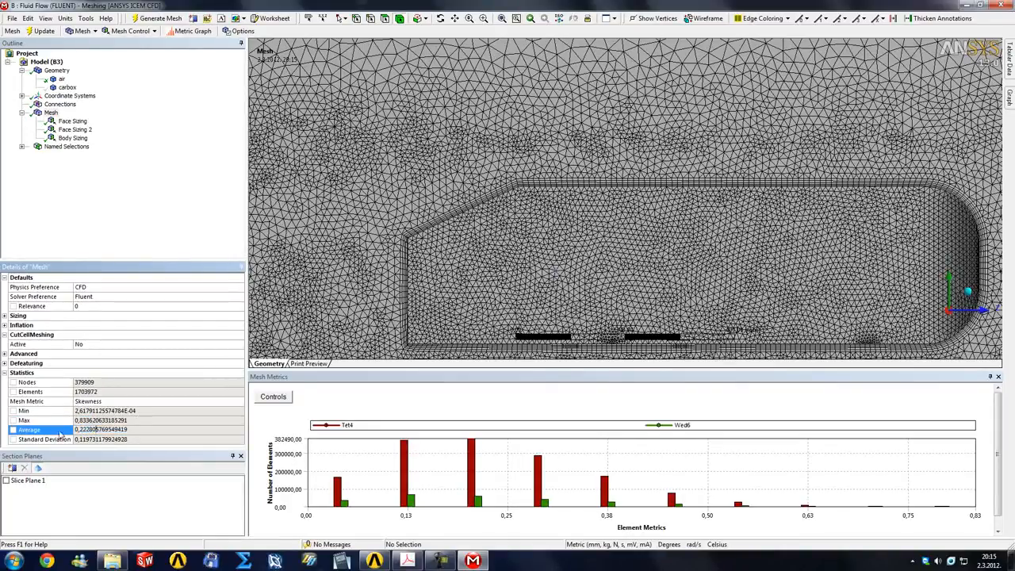
Set the mesh metric to None
click(236, 401)
click(239, 401)
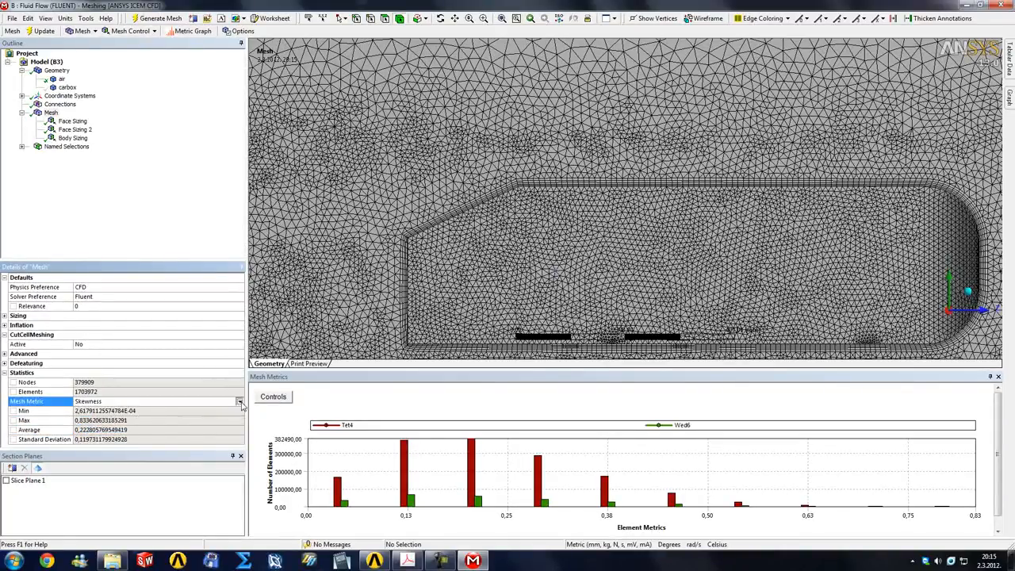
click(97, 410)
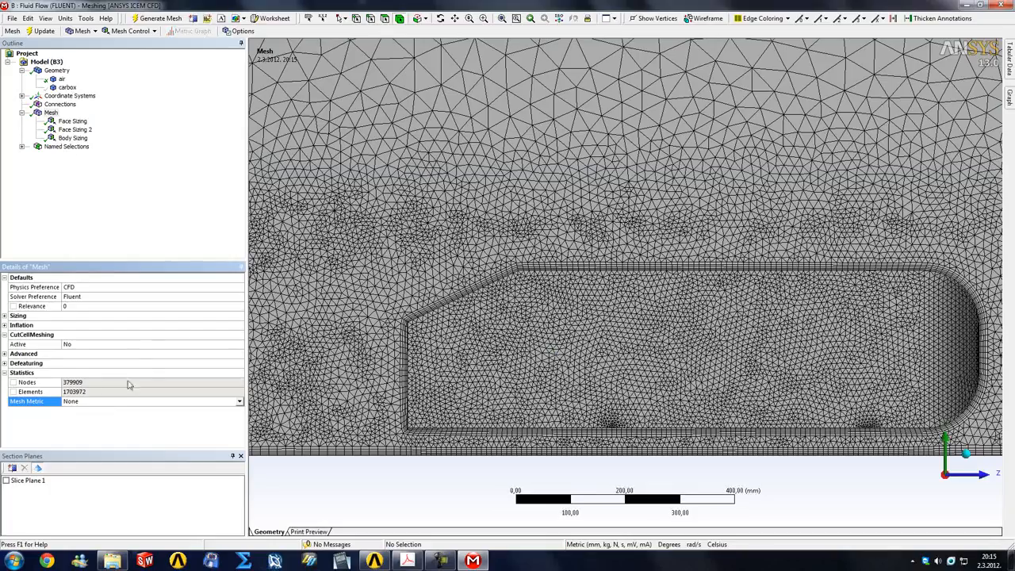
List the named selections and examine the boundary layers and surface mesh at the Ahmed body's rear end and underside
click(171, 215)
click(22, 146)
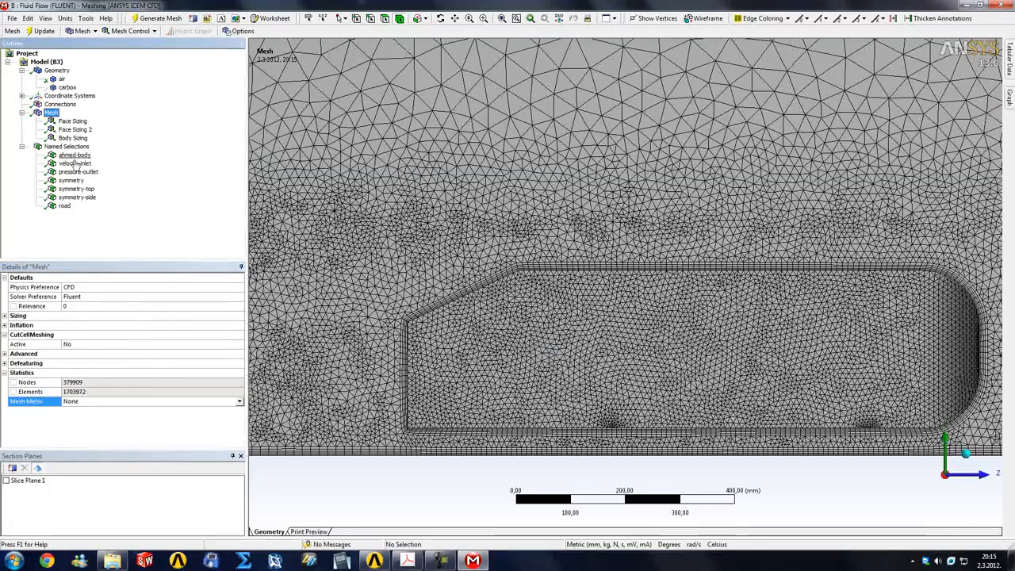
scroll(342, 305, up, 3)
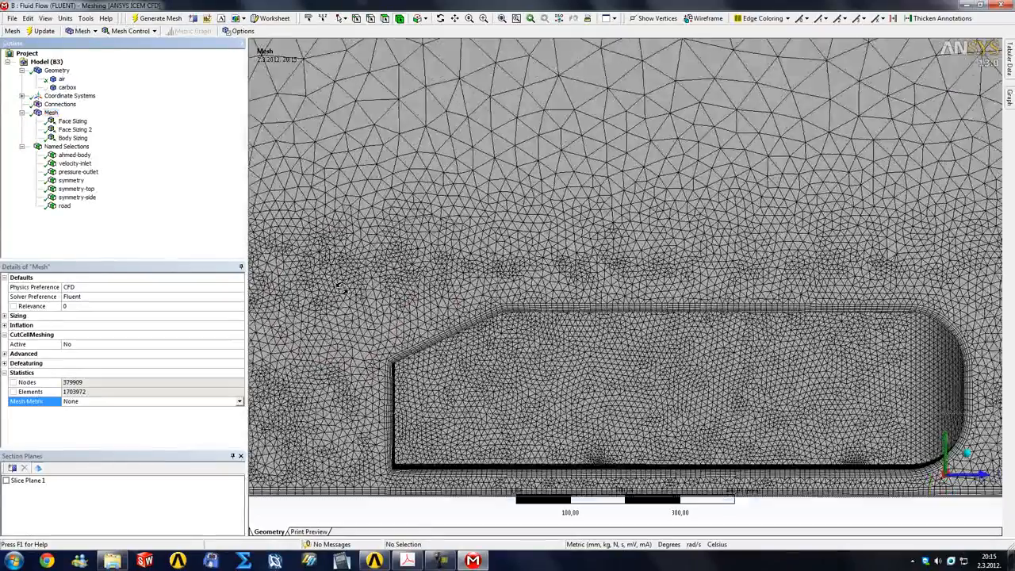
scroll(340, 317, down, 6)
middle_drag(604, 391, 567, 379)
right_drag(382, 260, 598, 399)
scroll(659, 403, down, 1)
middle_click(659, 403)
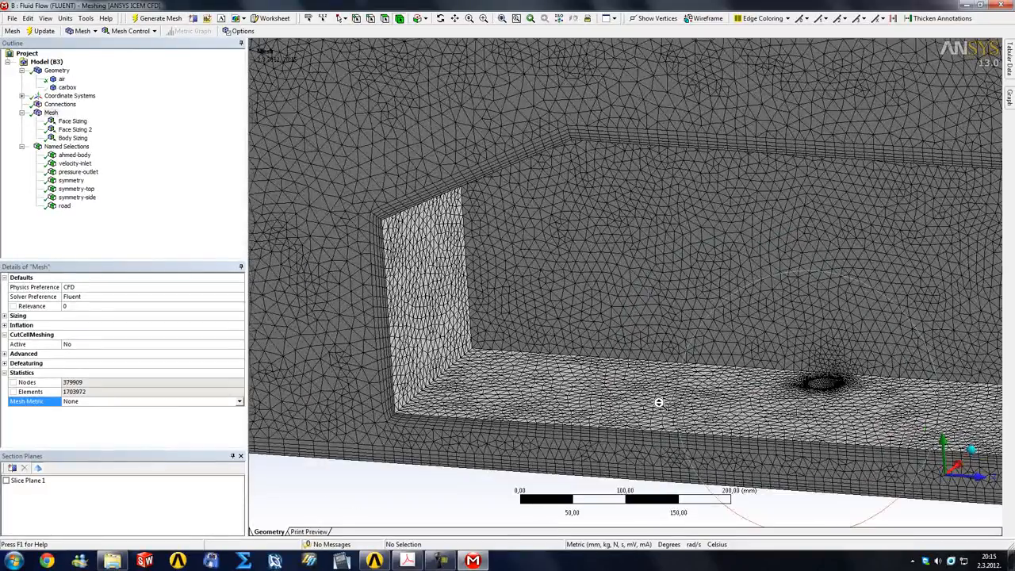